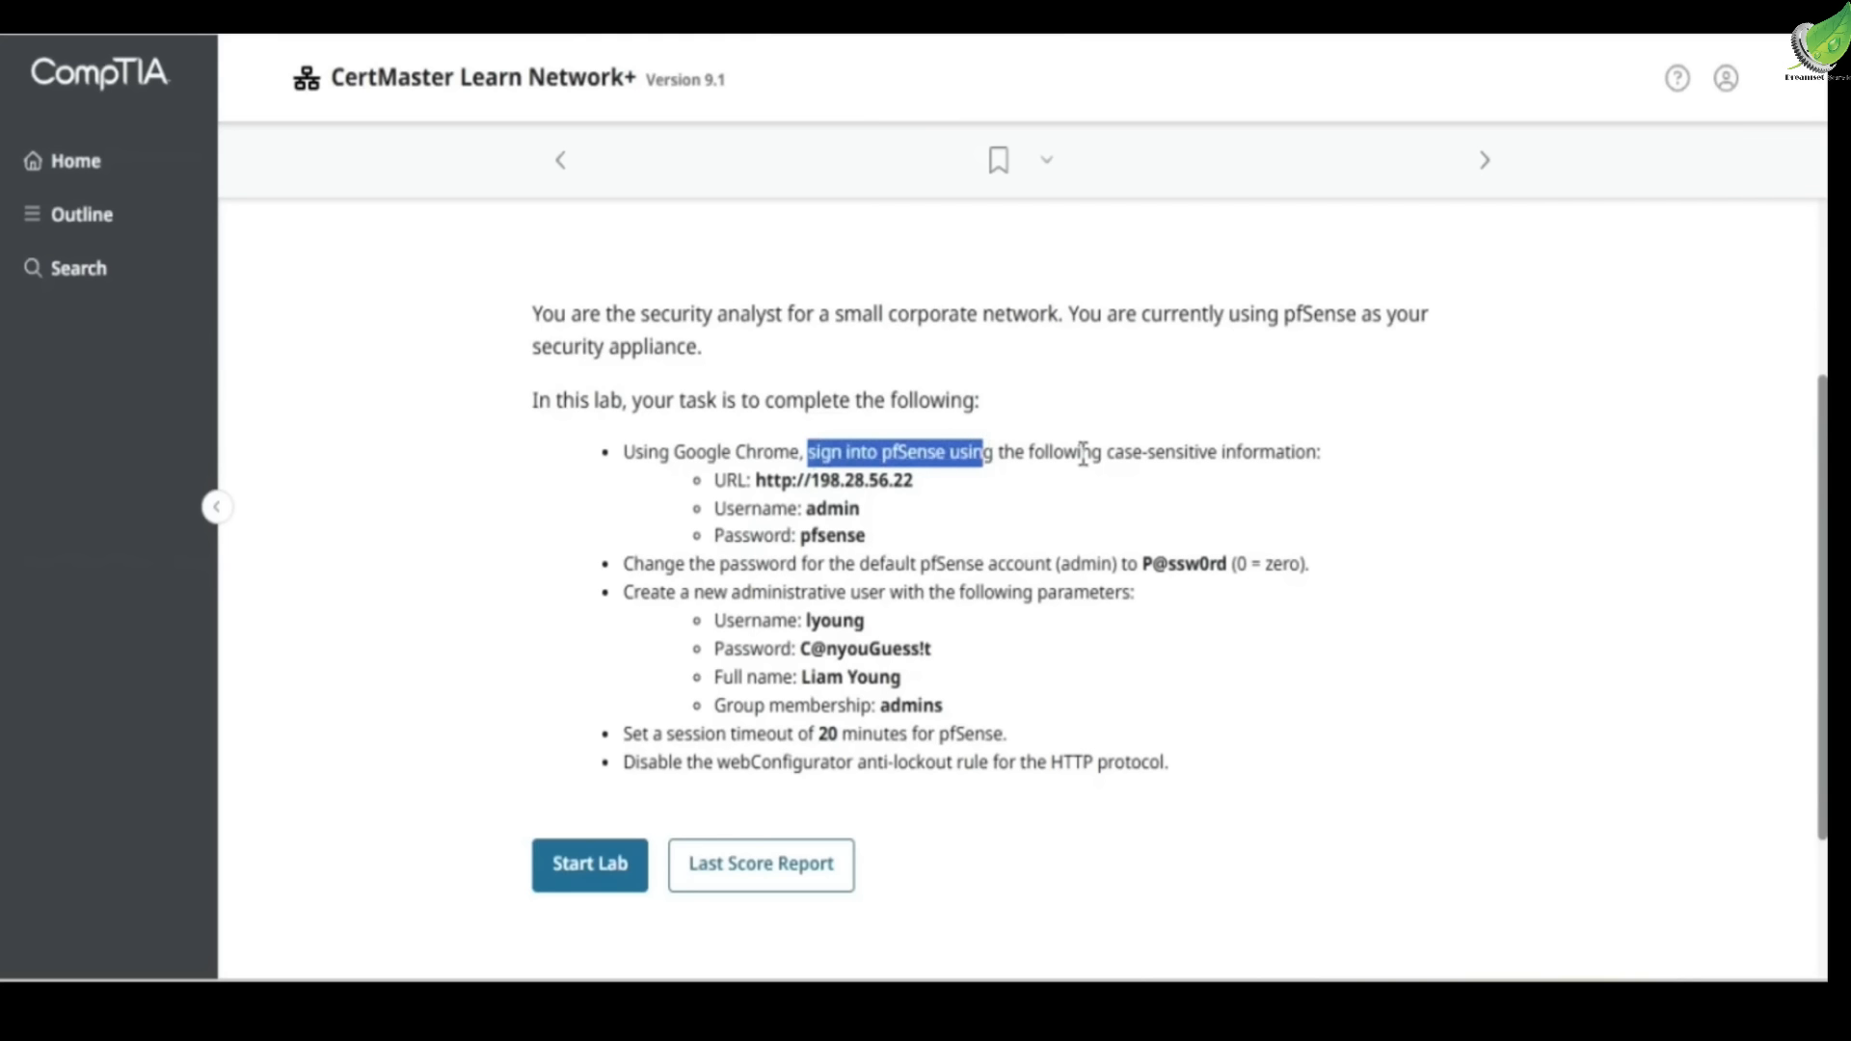
# Review the sign-in, change-password and create-administrative-user tasks in the lab list
pyautogui.click(752, 490)
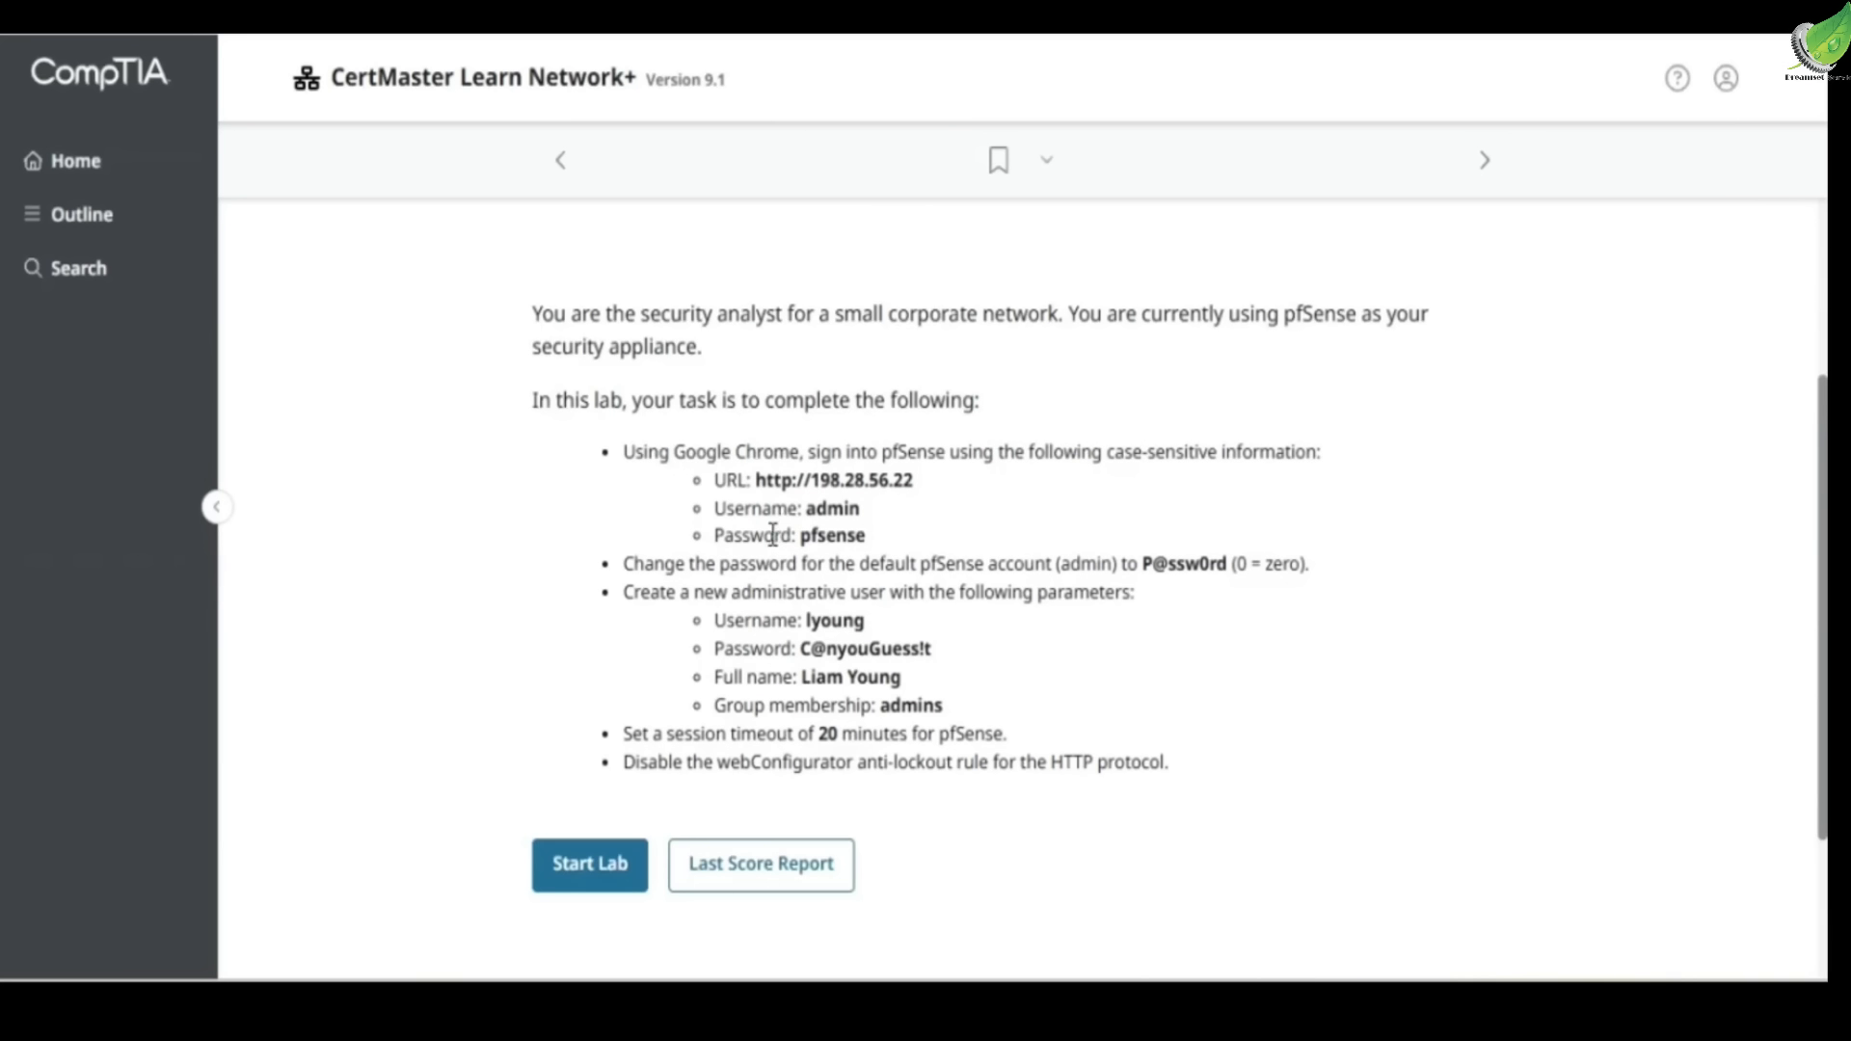
pyautogui.moveTo(623, 563); pyautogui.dragTo(798, 564)
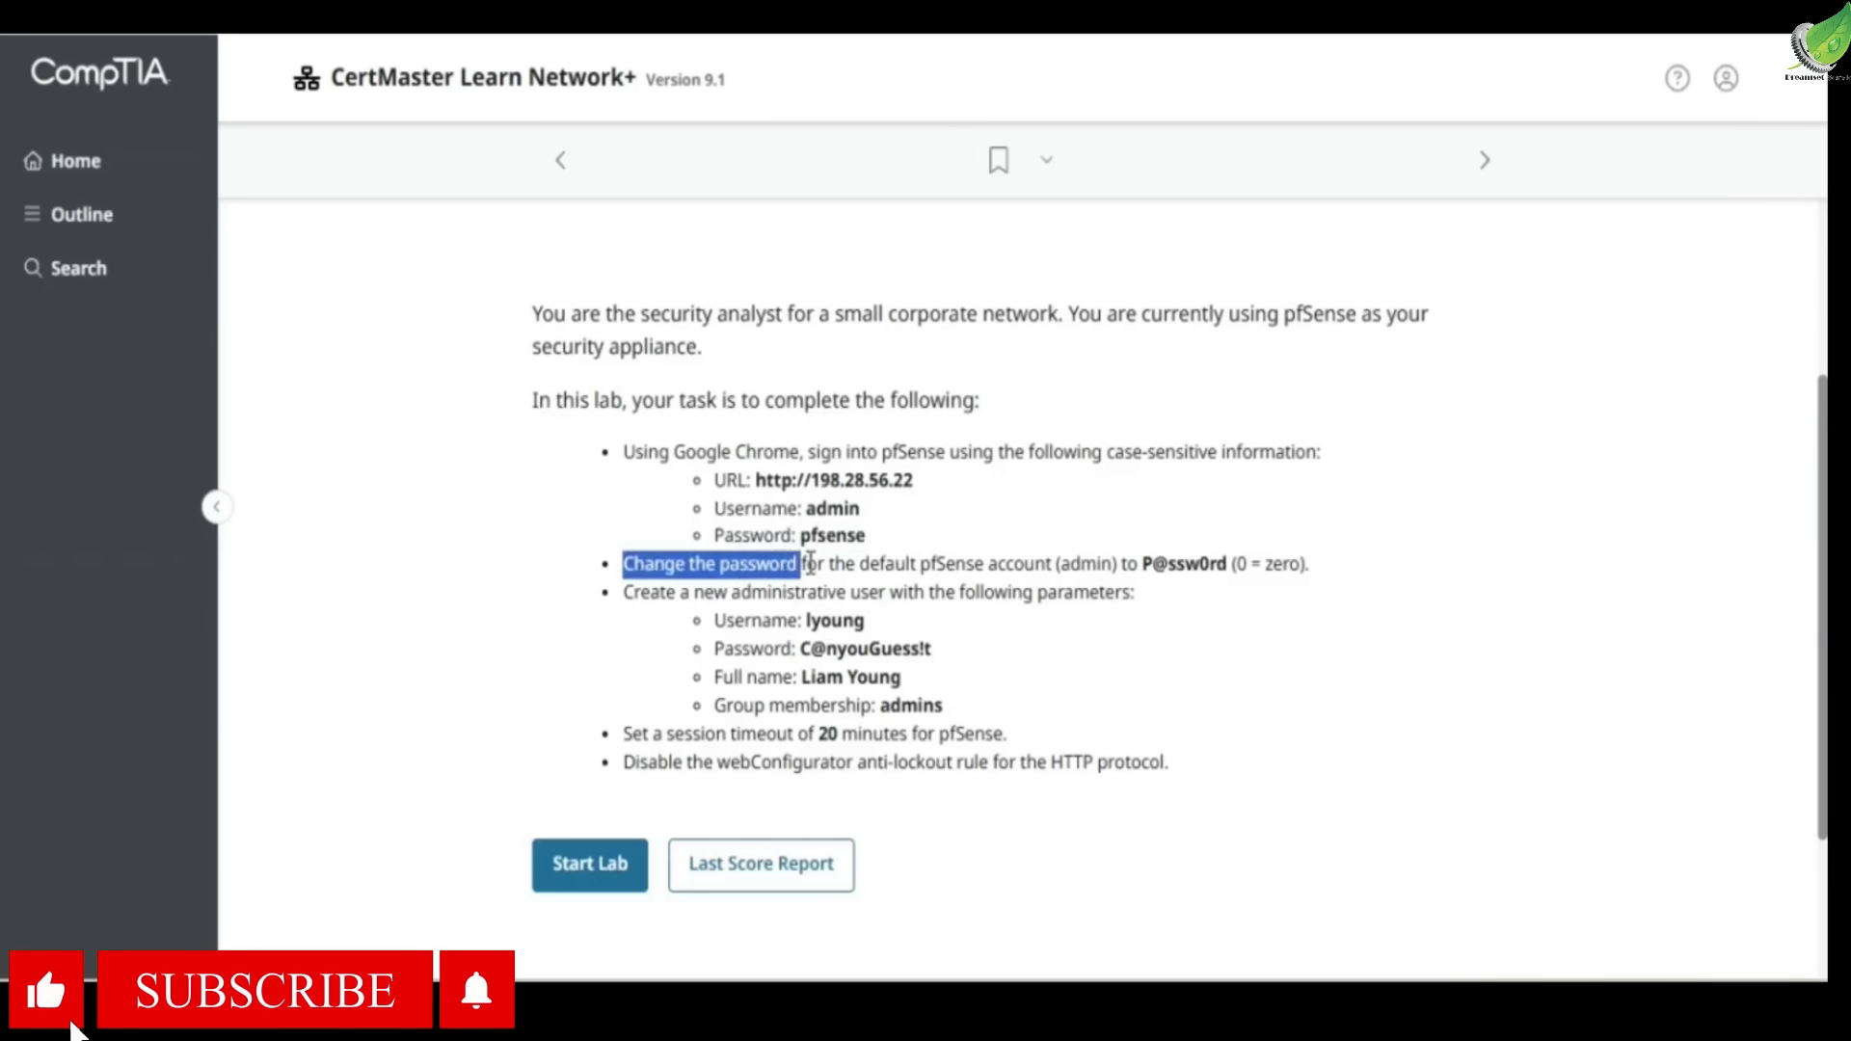
pyautogui.click(908, 563)
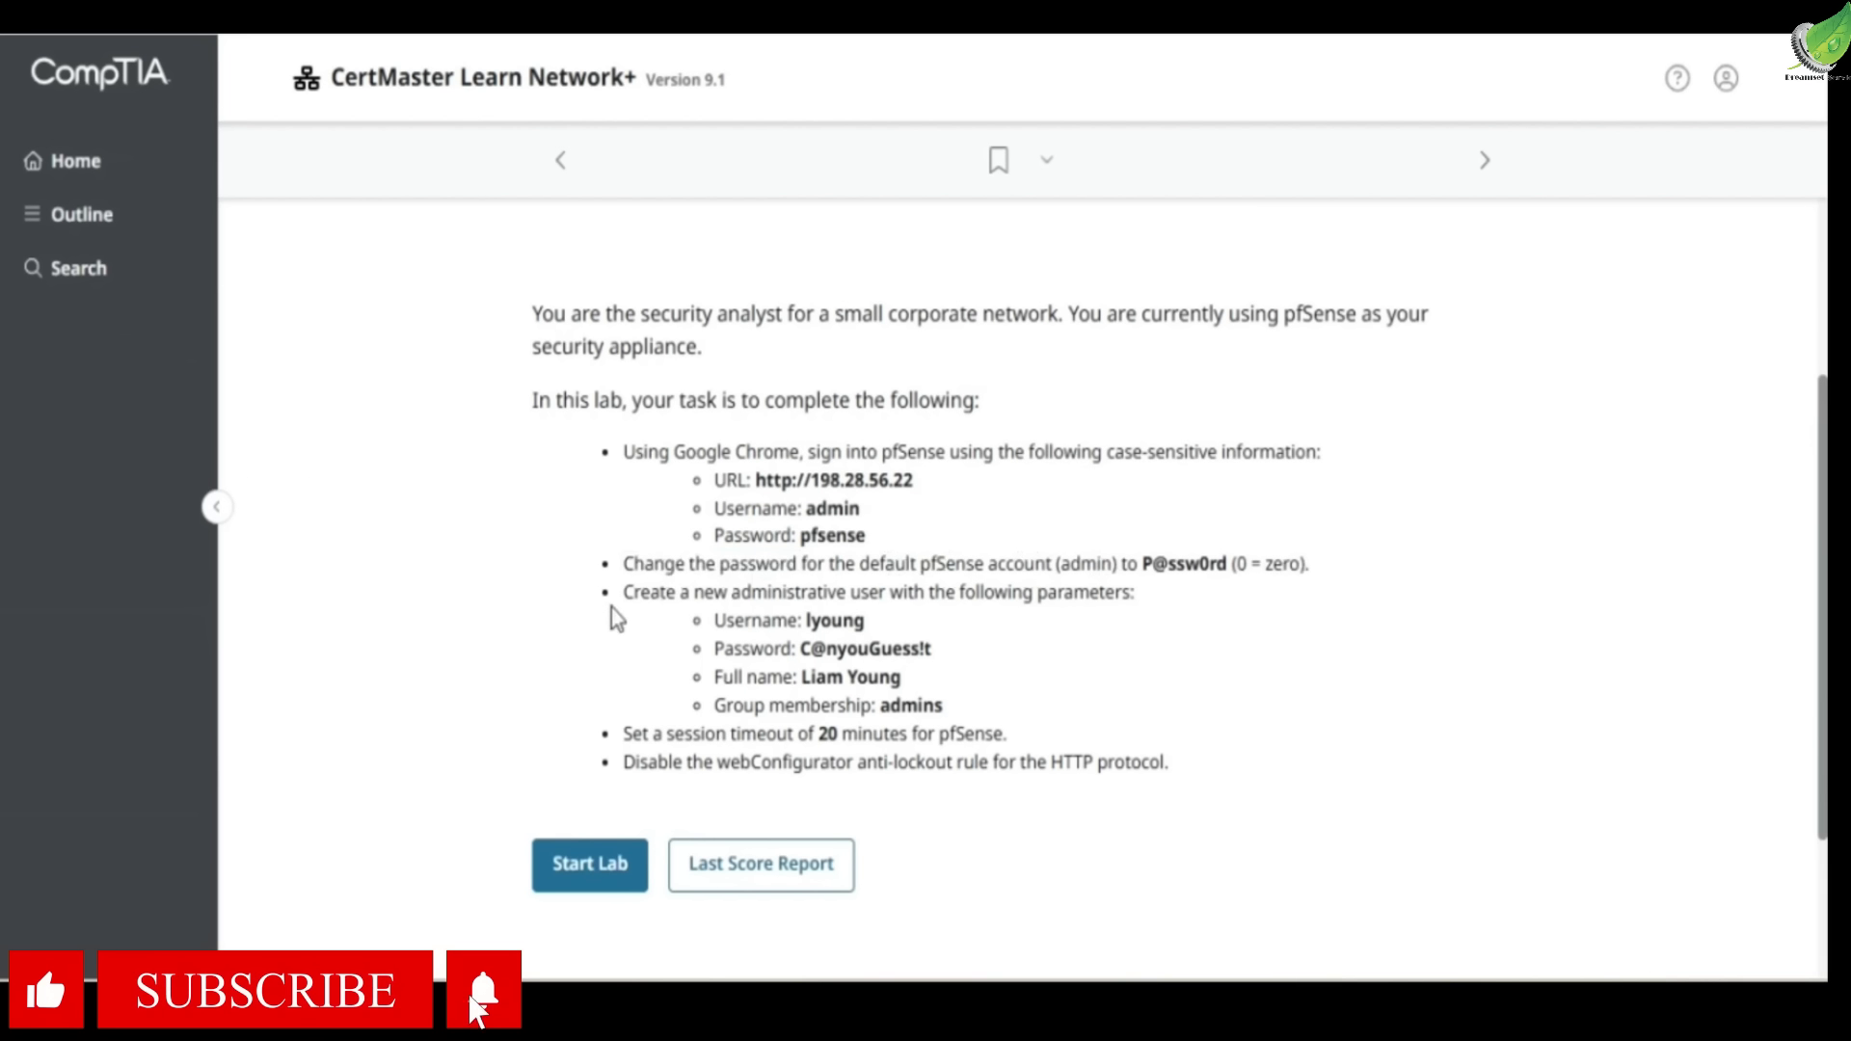
pyautogui.moveTo(624, 597); pyautogui.dragTo(877, 599)
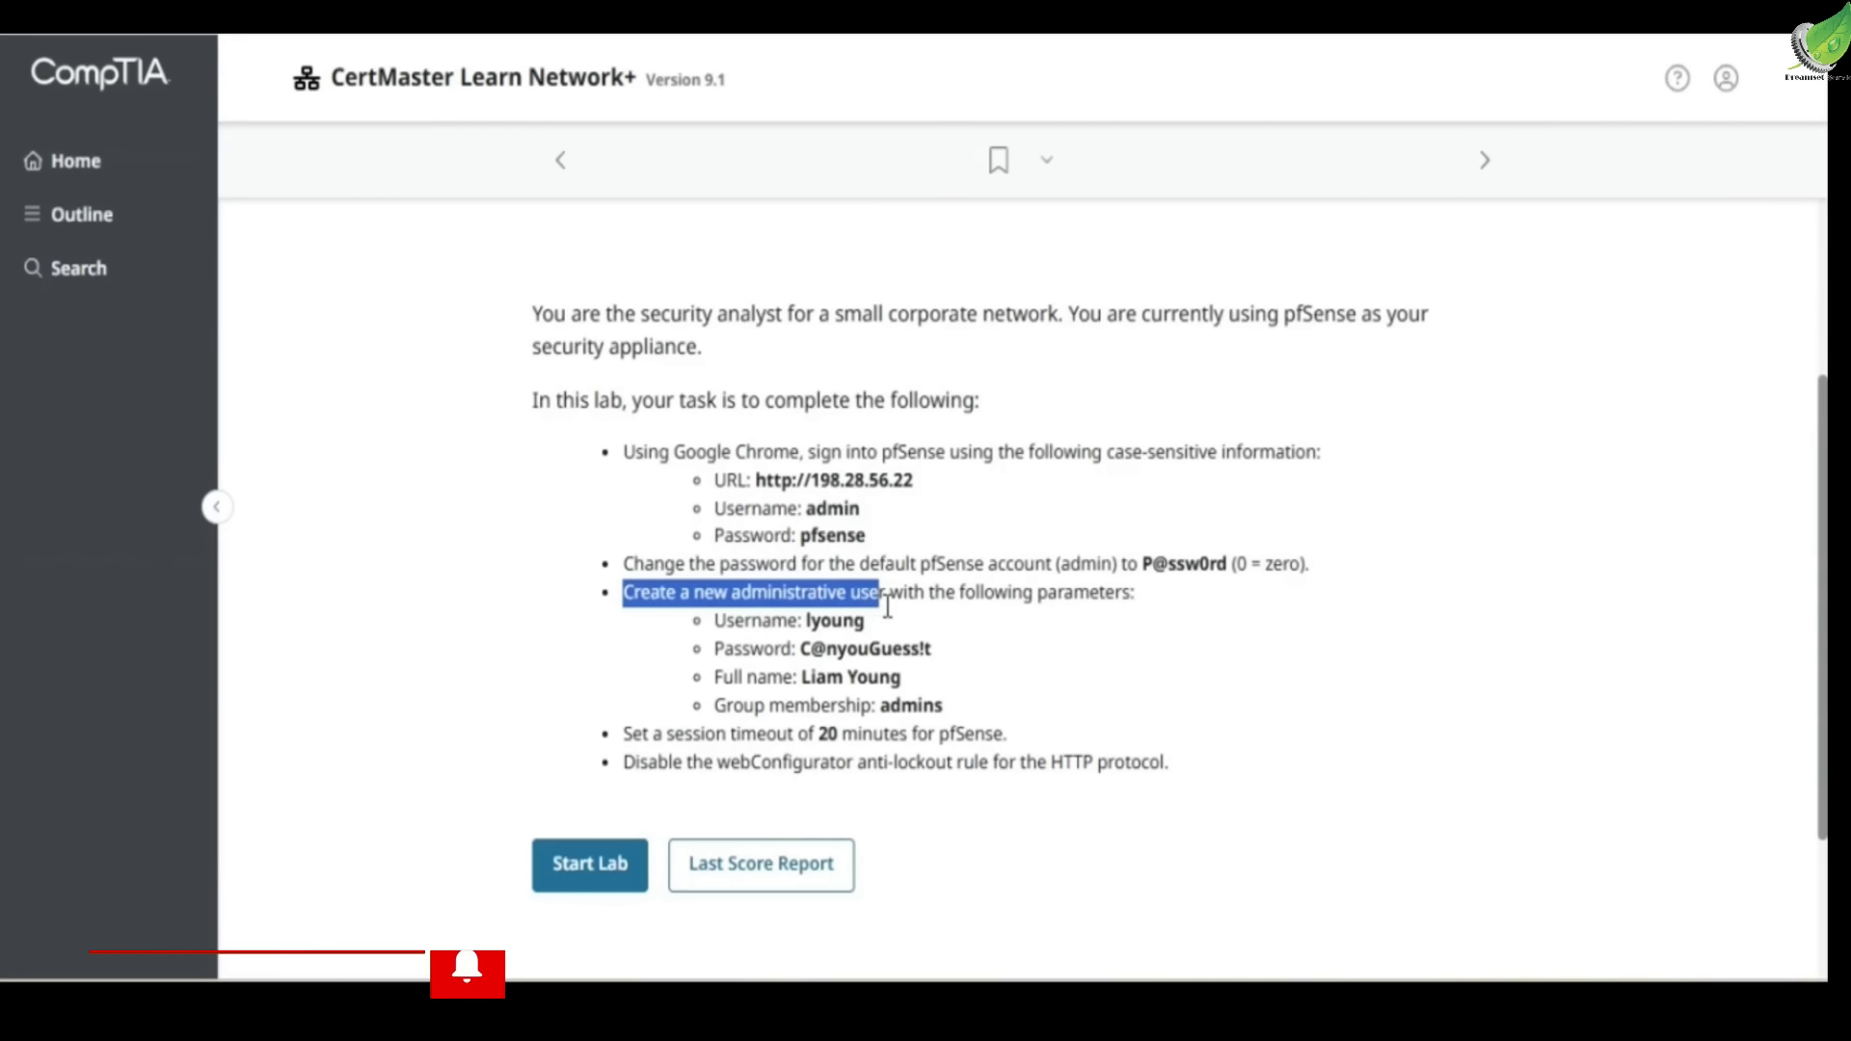
pyautogui.moveTo(993, 593); pyautogui.dragTo(1008, 593)
pyautogui.click(1070, 582)
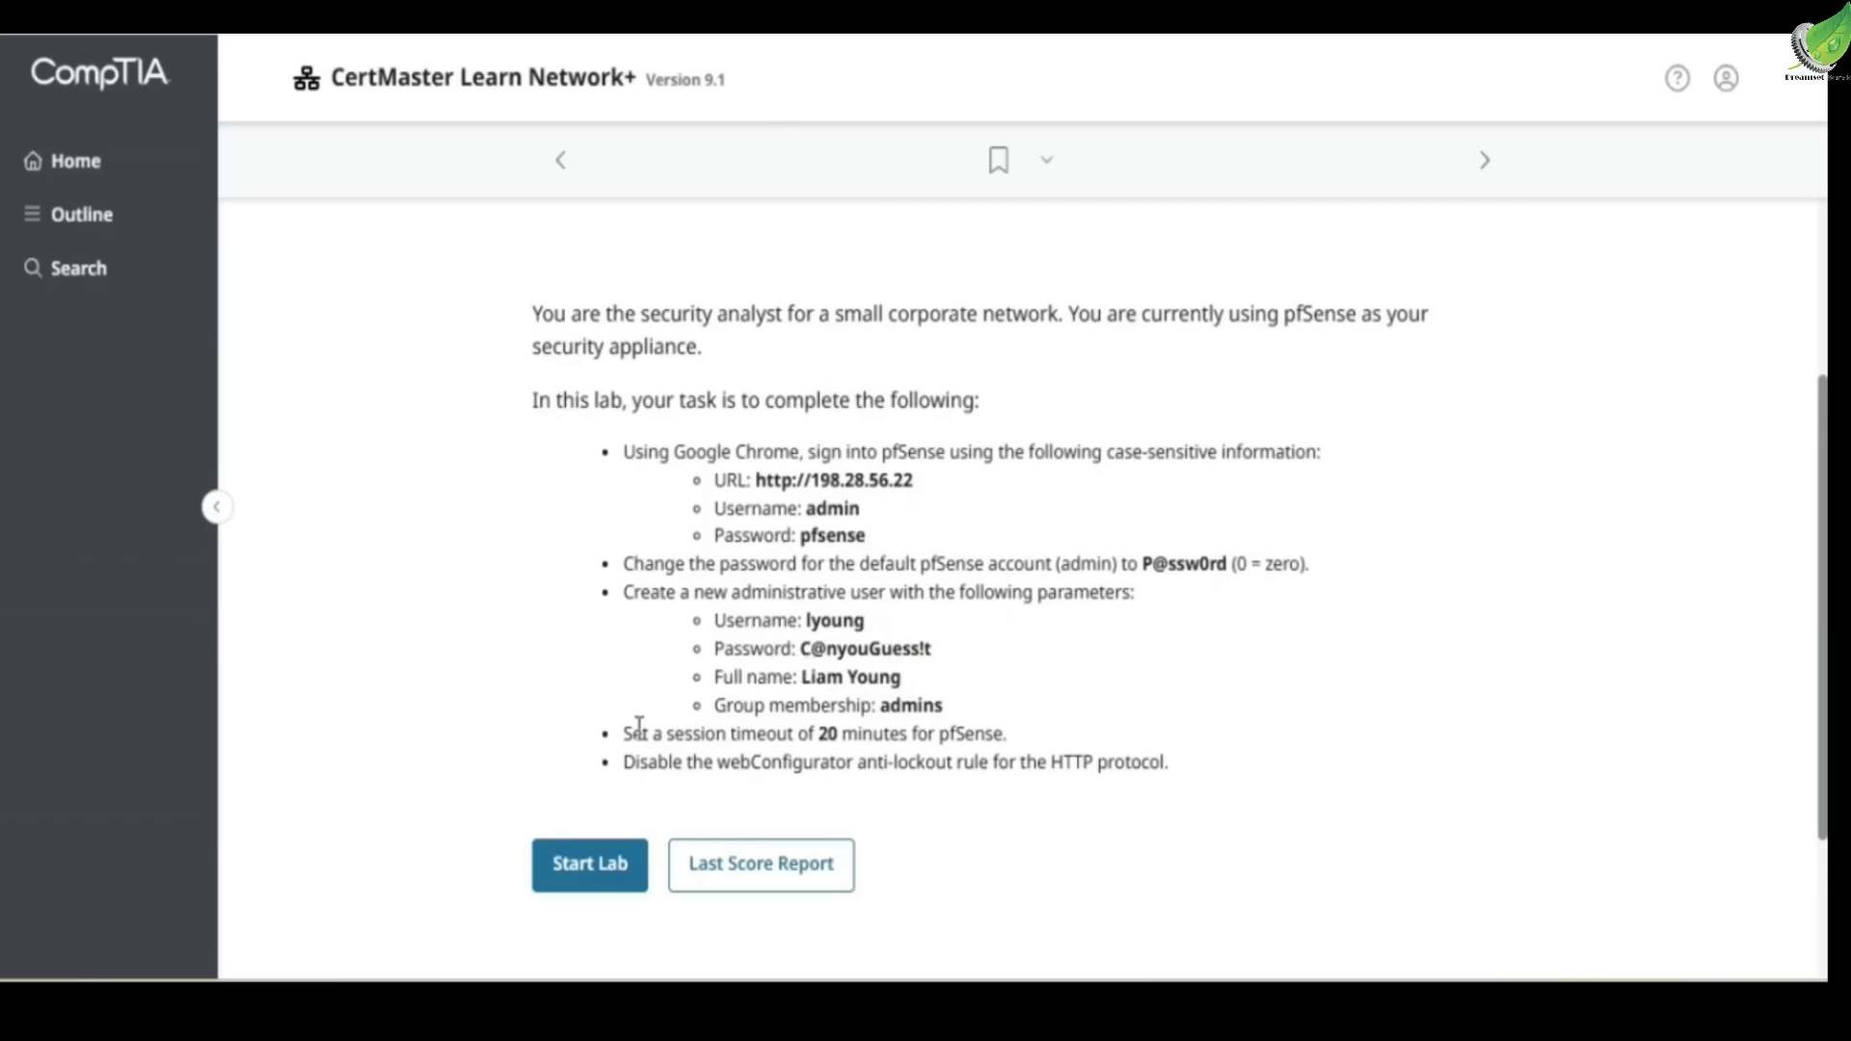
# Review the session-timeout and HTTP anti-lockout tasks further down the list
pyautogui.moveTo(652, 734); pyautogui.dragTo(1005, 735)
pyautogui.click(988, 735)
pyautogui.scroll(-2, 968, 731)
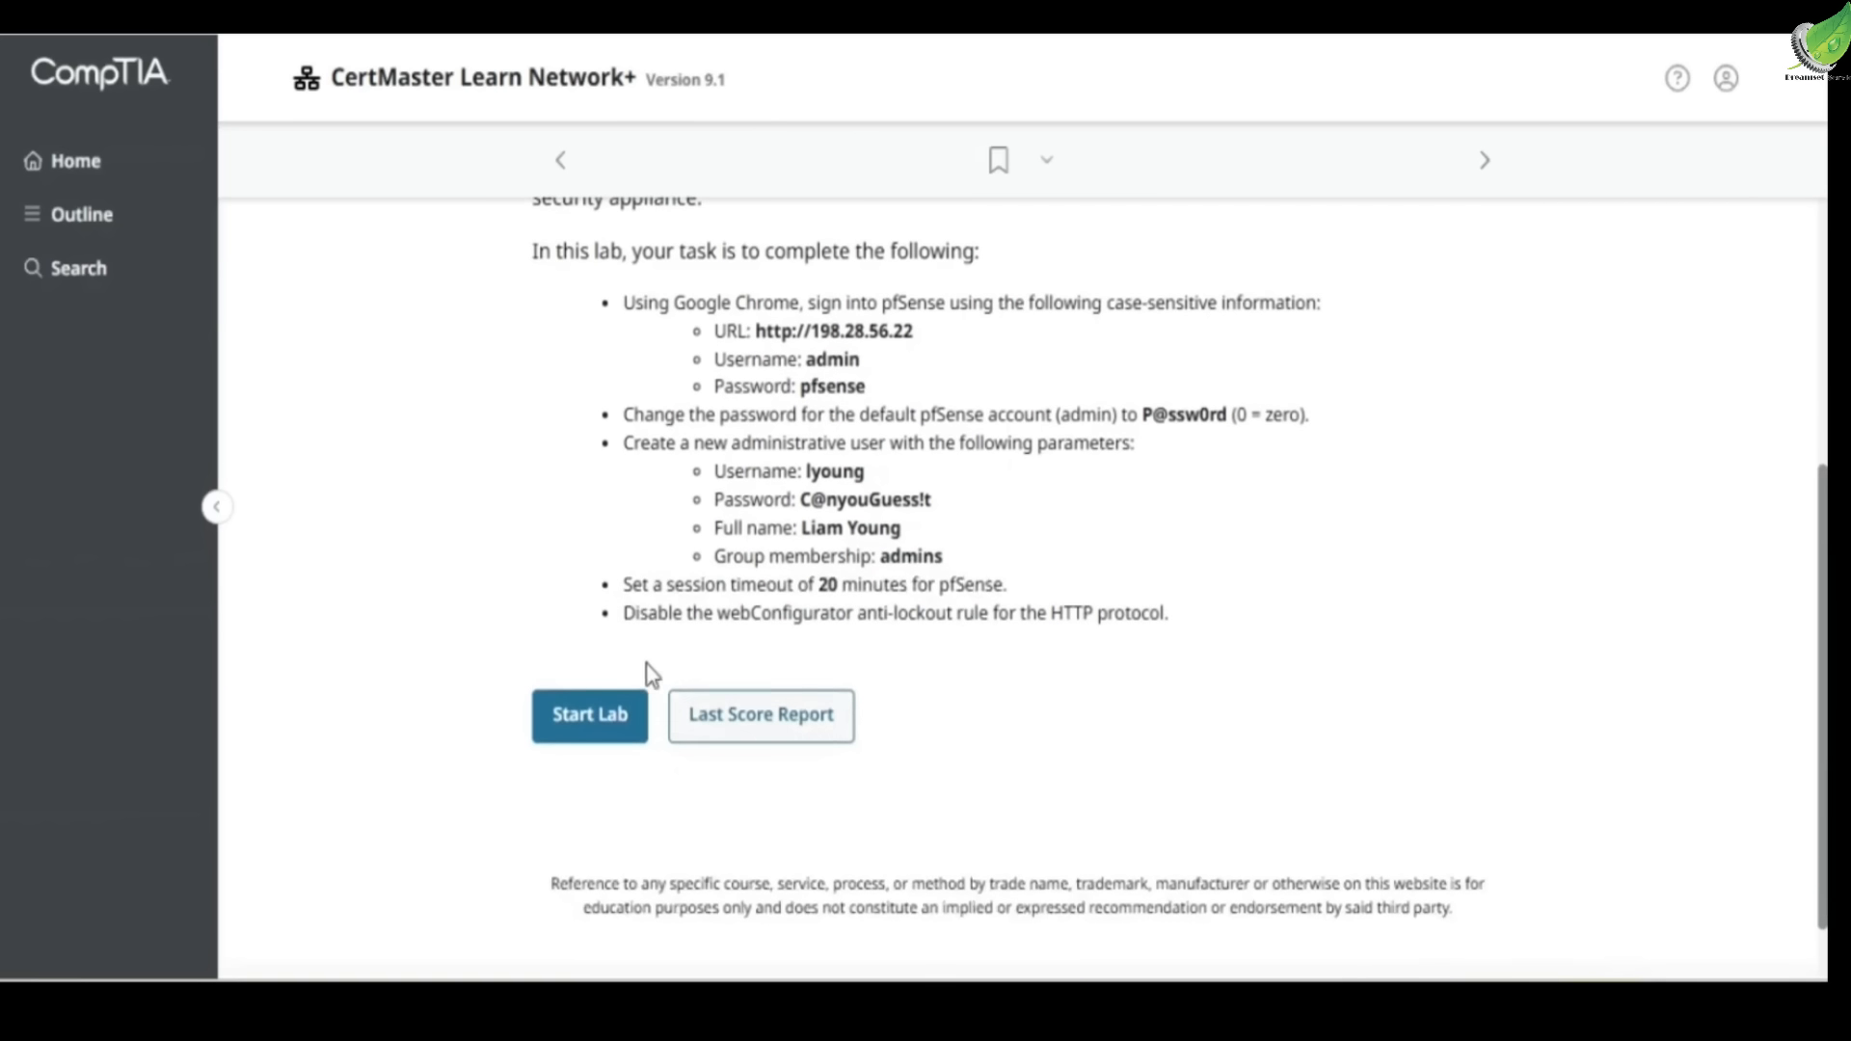
pyautogui.moveTo(631, 617); pyautogui.dragTo(836, 627)
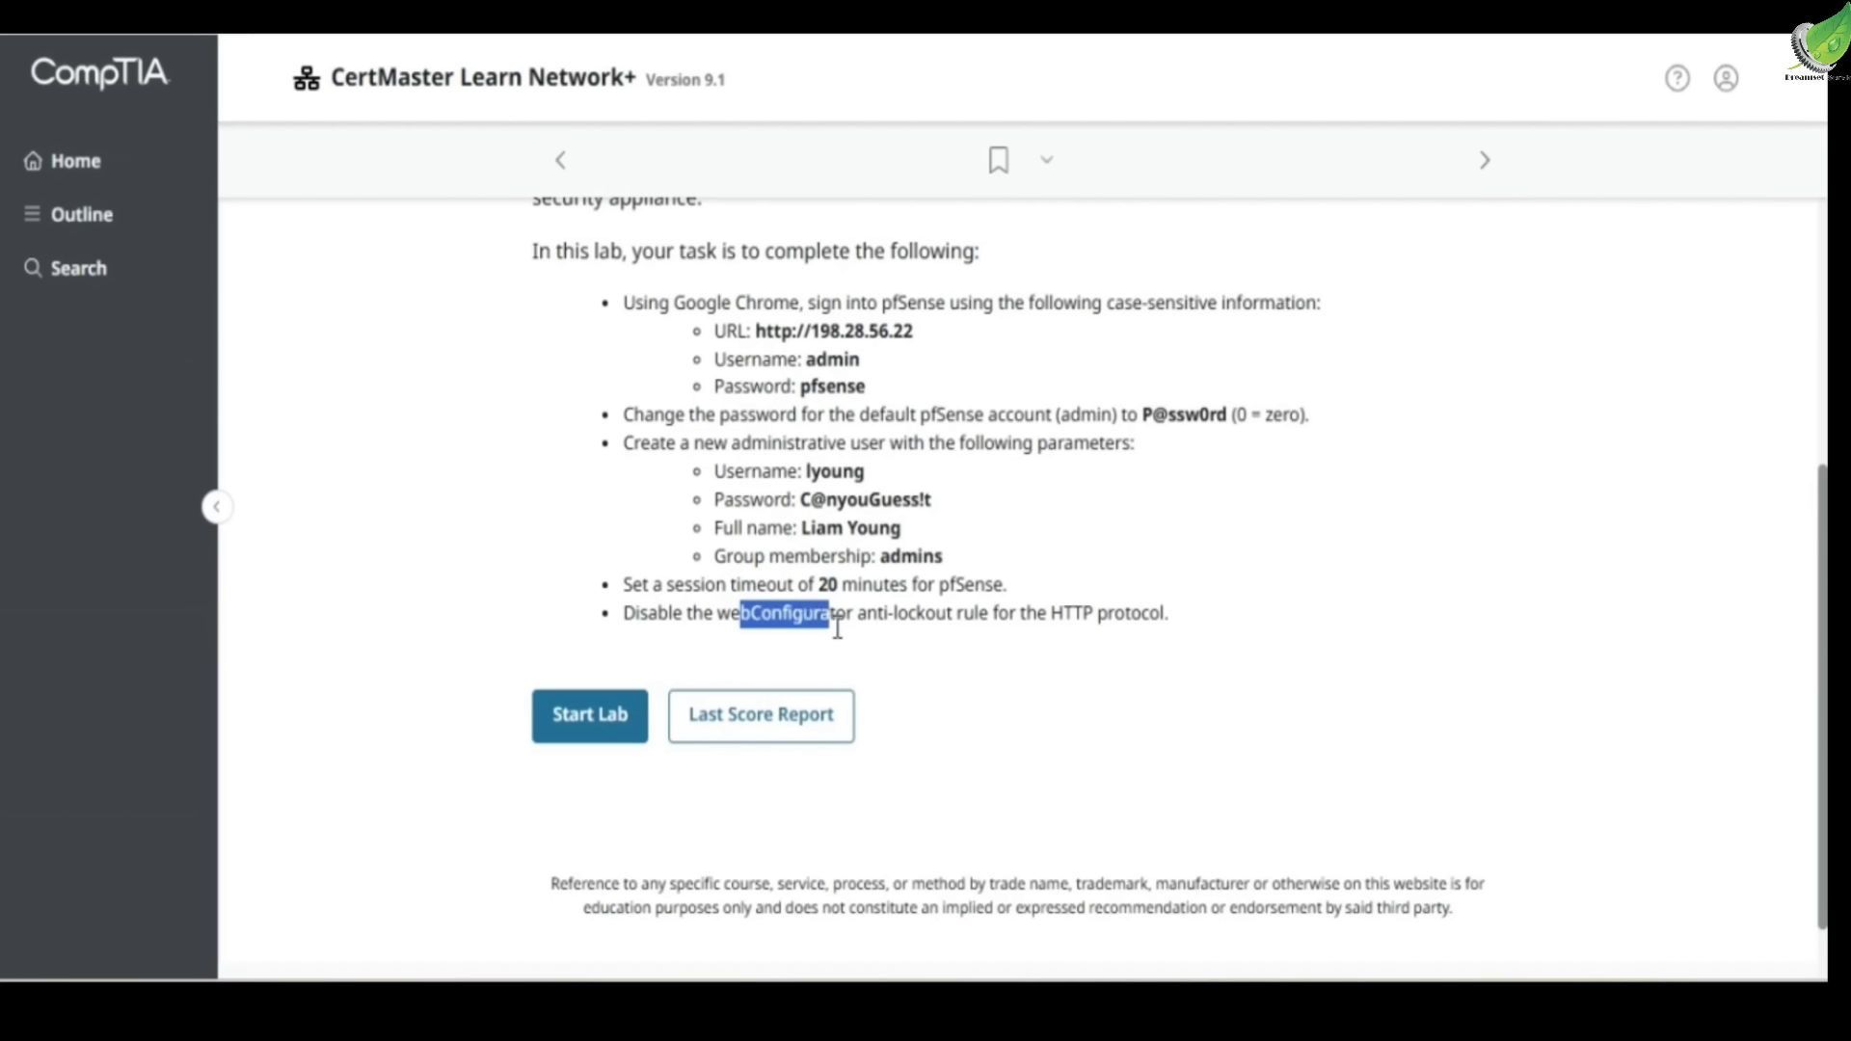
pyautogui.moveTo(1047, 617); pyautogui.dragTo(1171, 619)
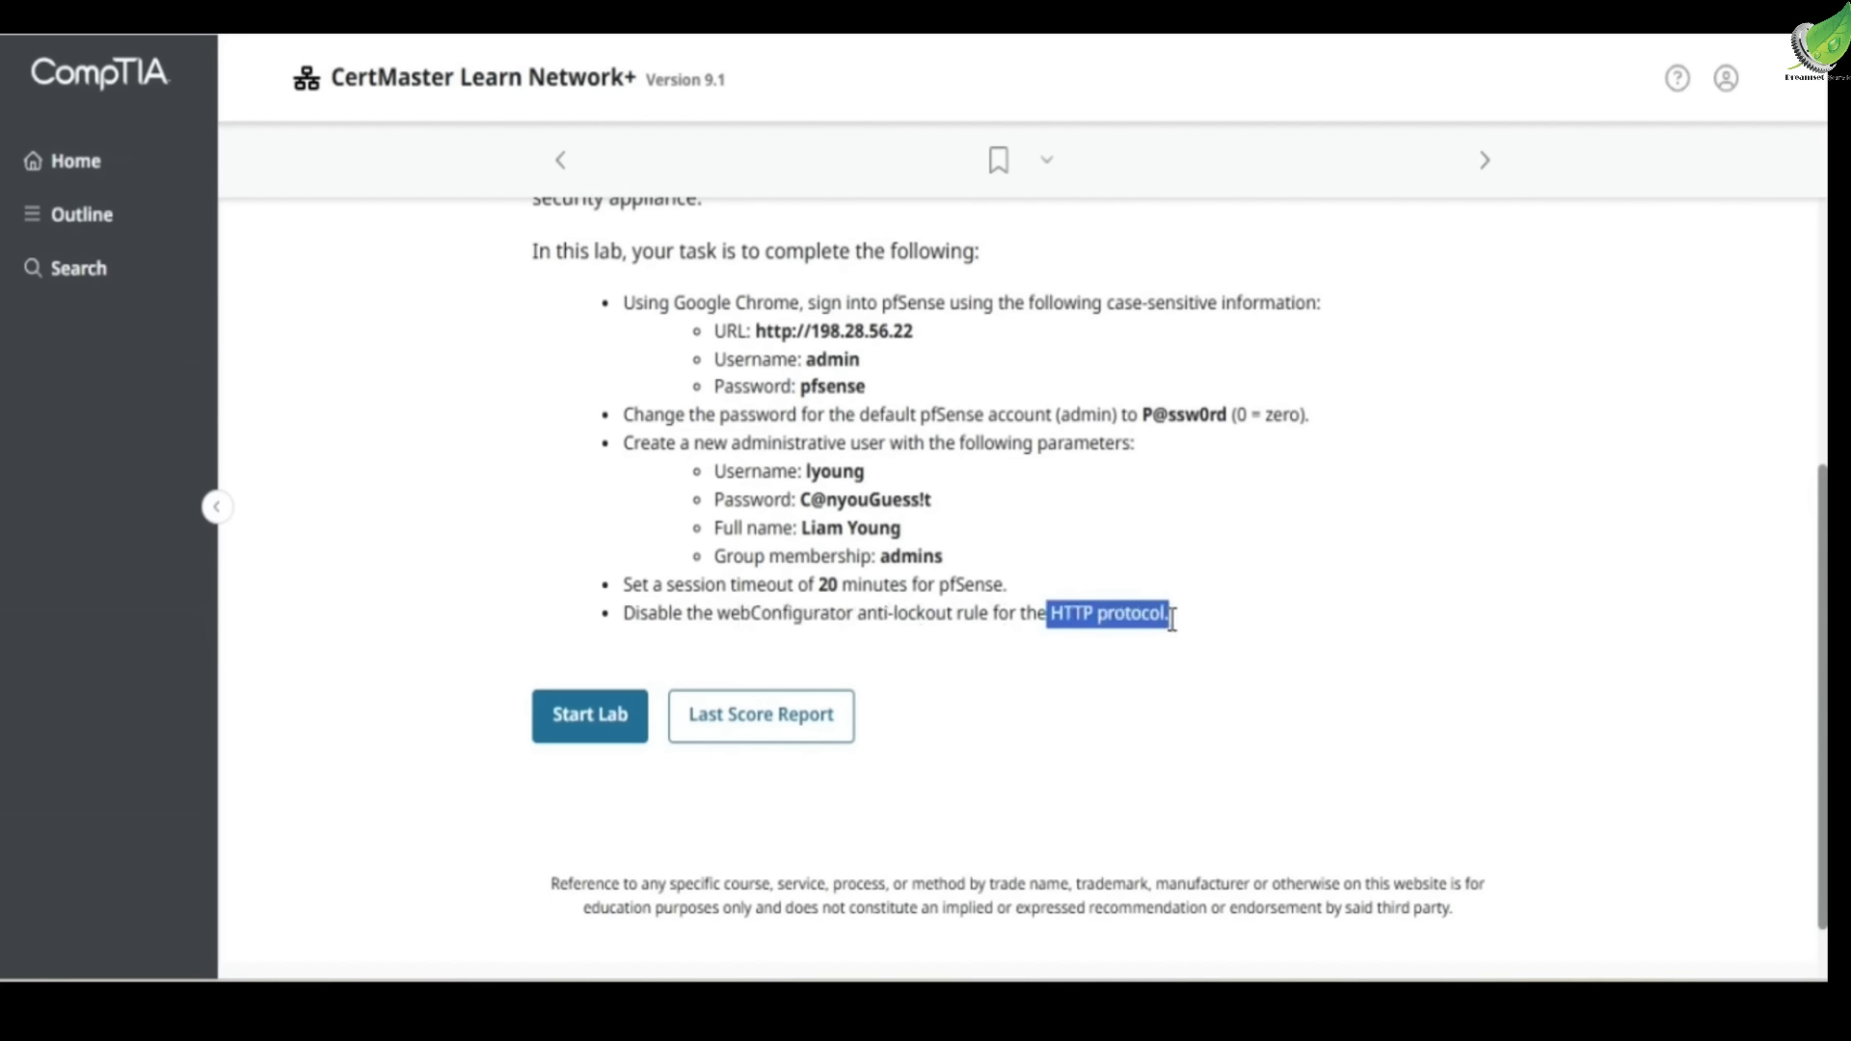
pyautogui.click(1162, 614)
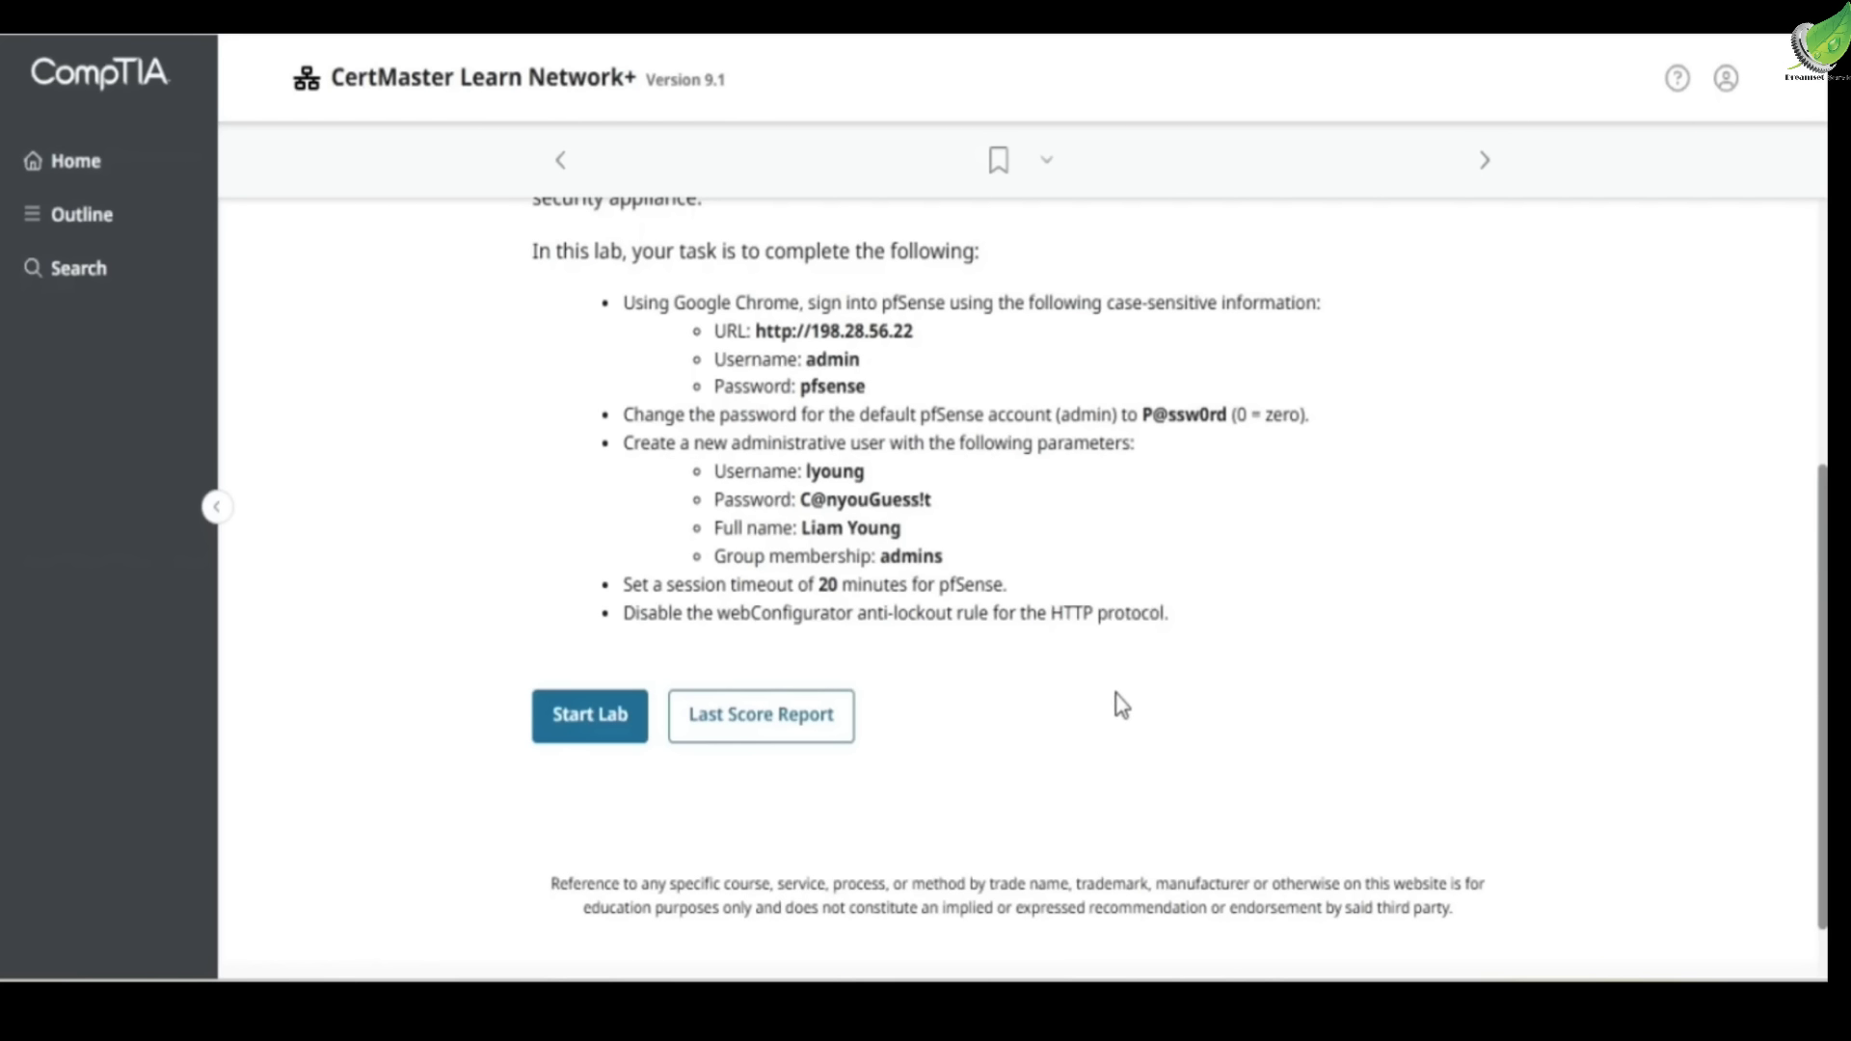
pyautogui.scroll(5, 1303, 751)
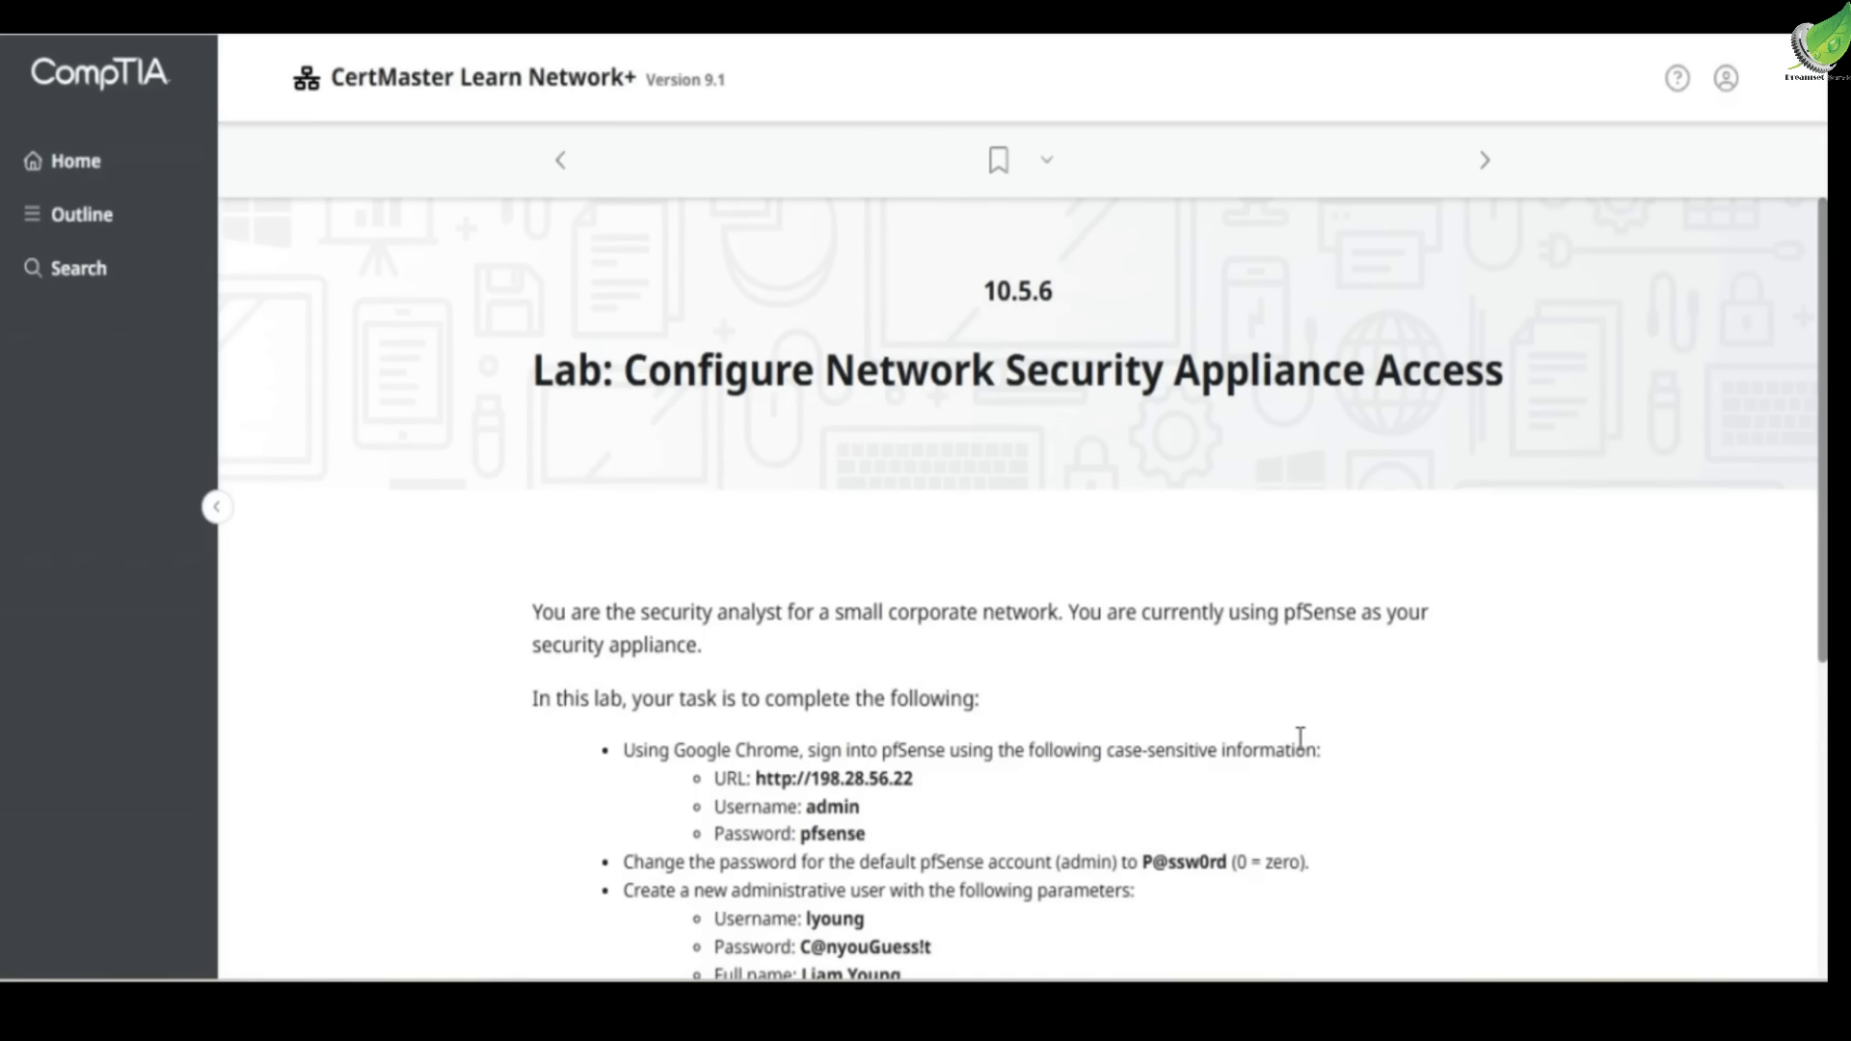
pyautogui.scroll(-5, 1300, 739)
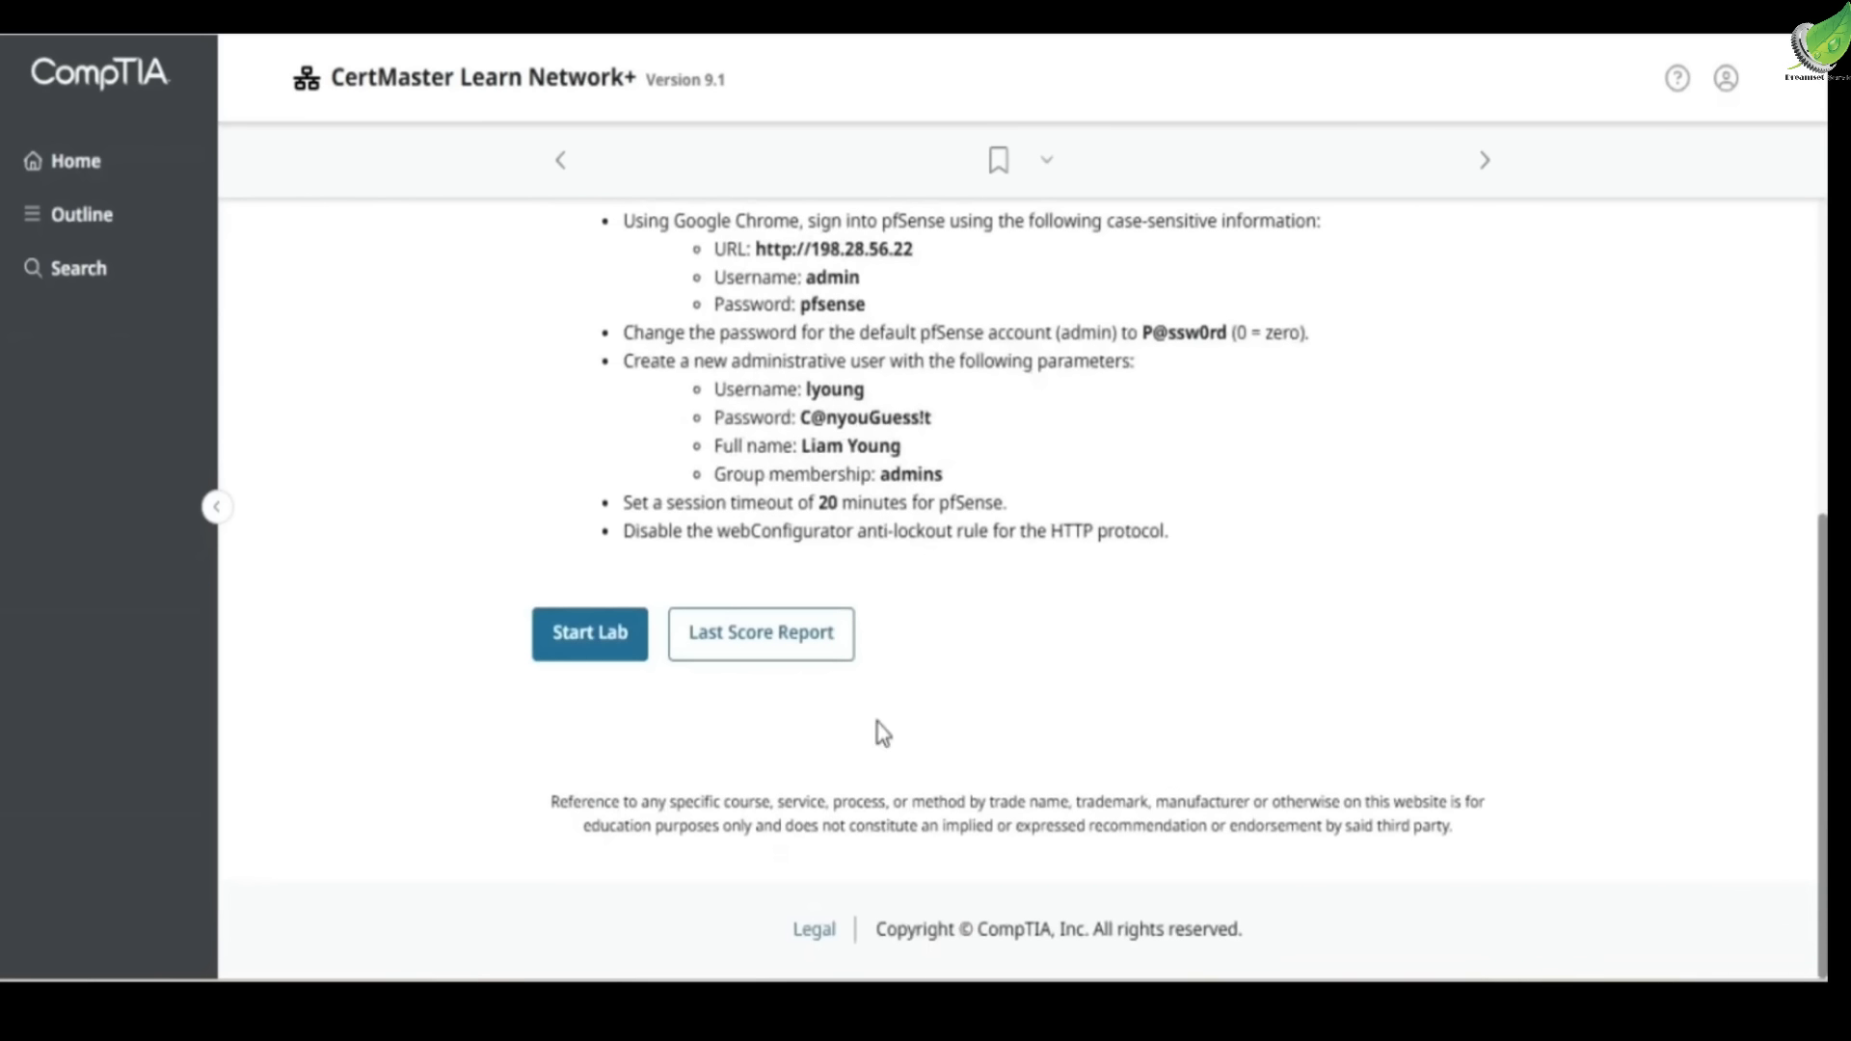
# Launch the lab, open Chrome on the desktop and load 198.28.56.22
pyautogui.click(587, 641)
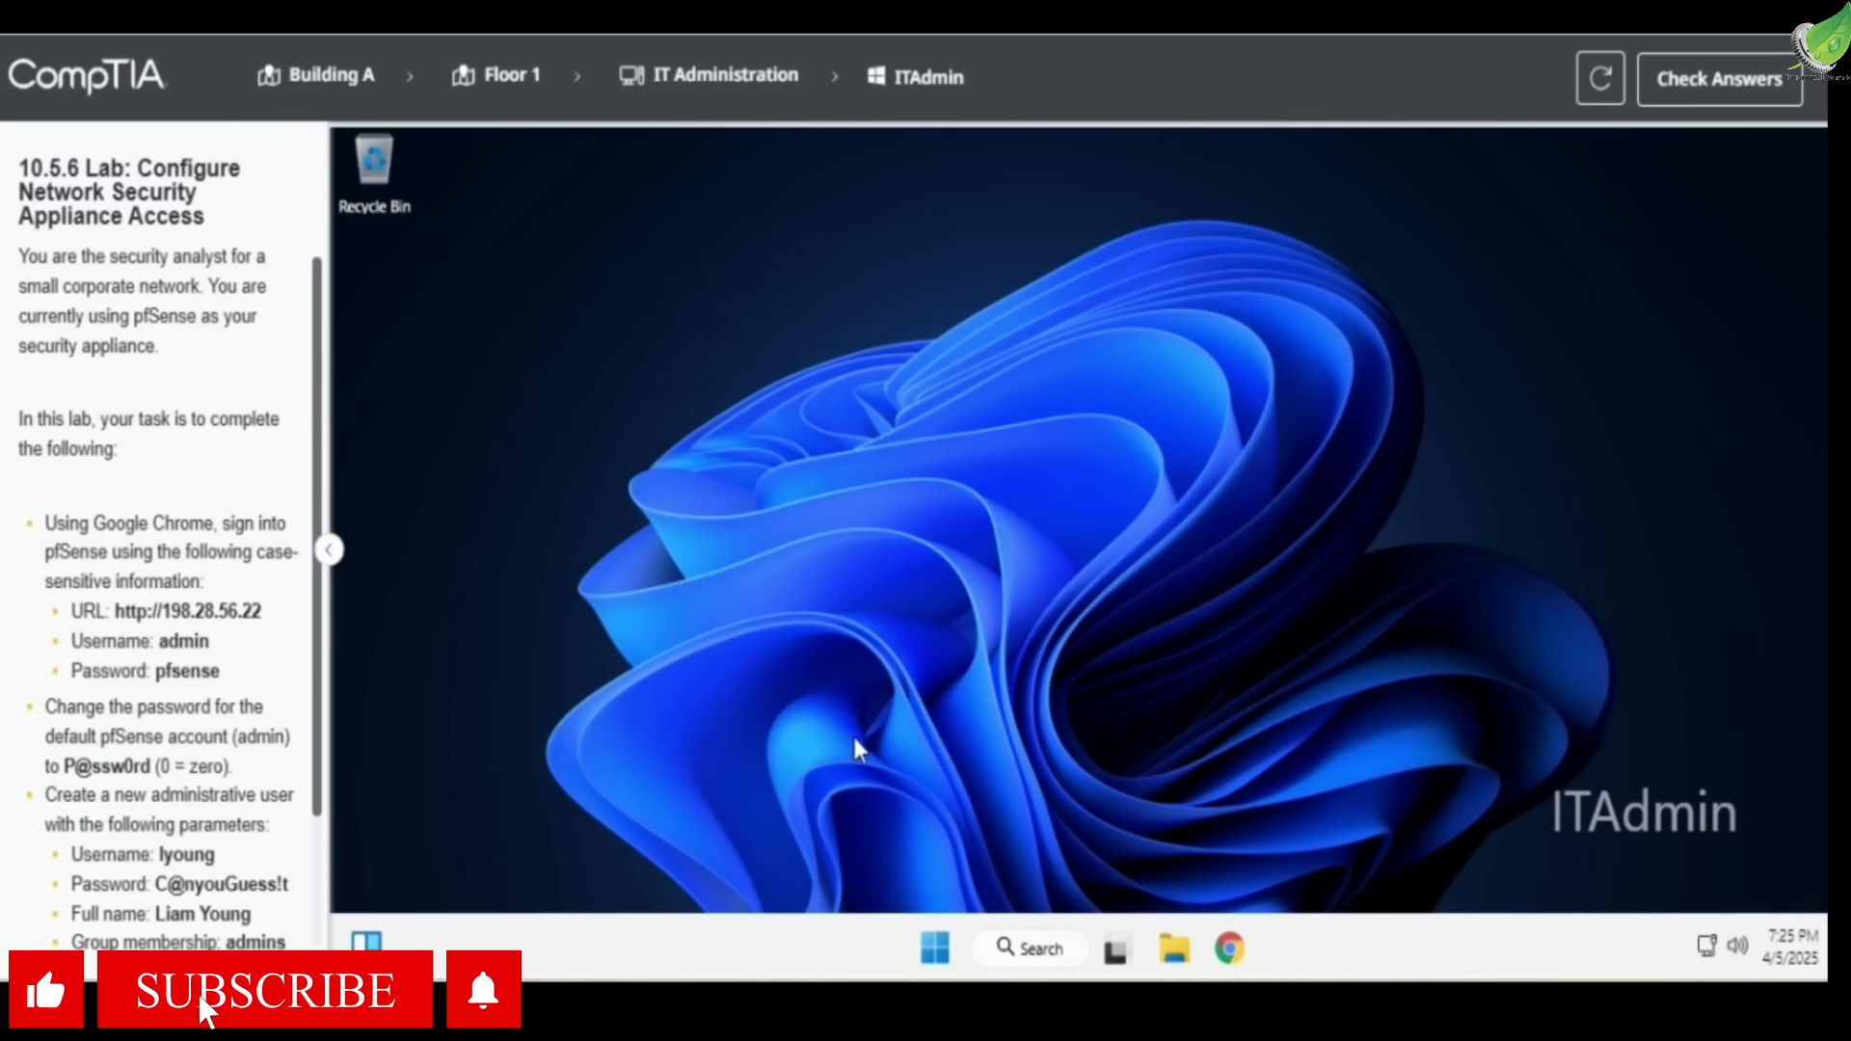
pyautogui.click(1229, 949)
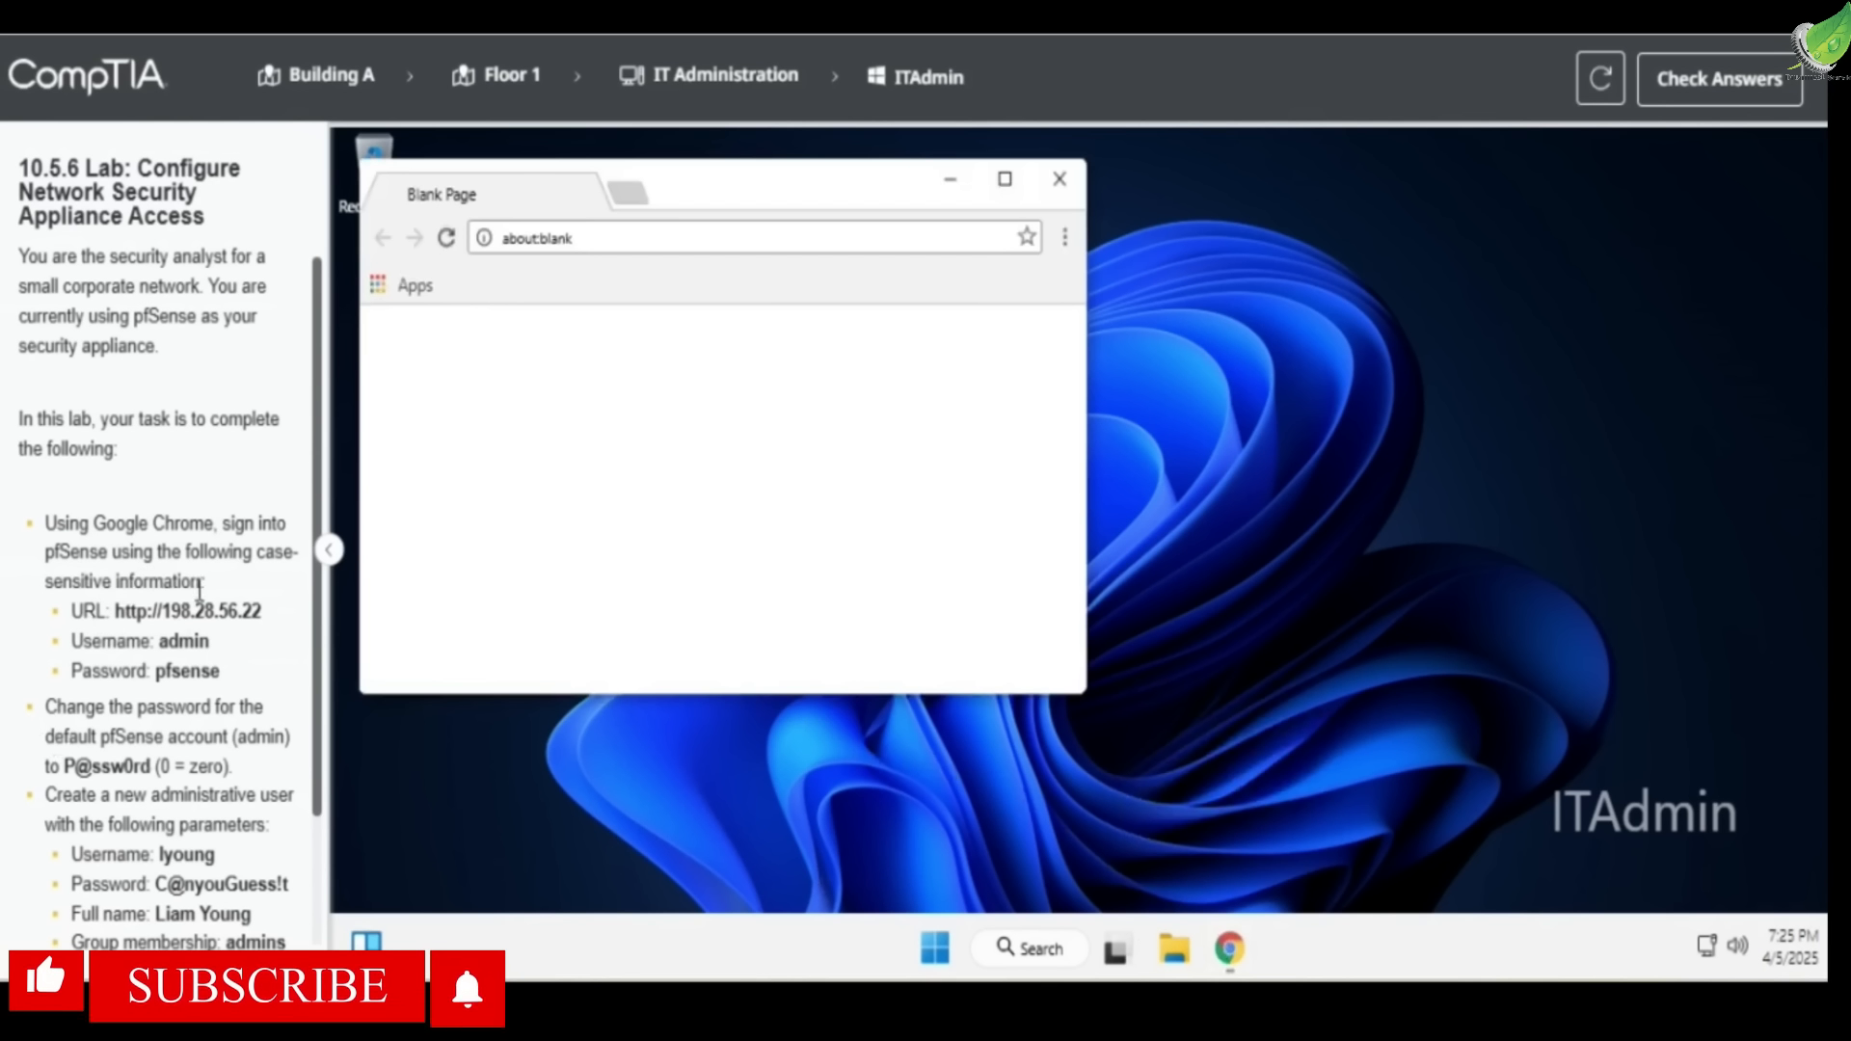
pyautogui.click(591, 243)
pyautogui.write('198.')
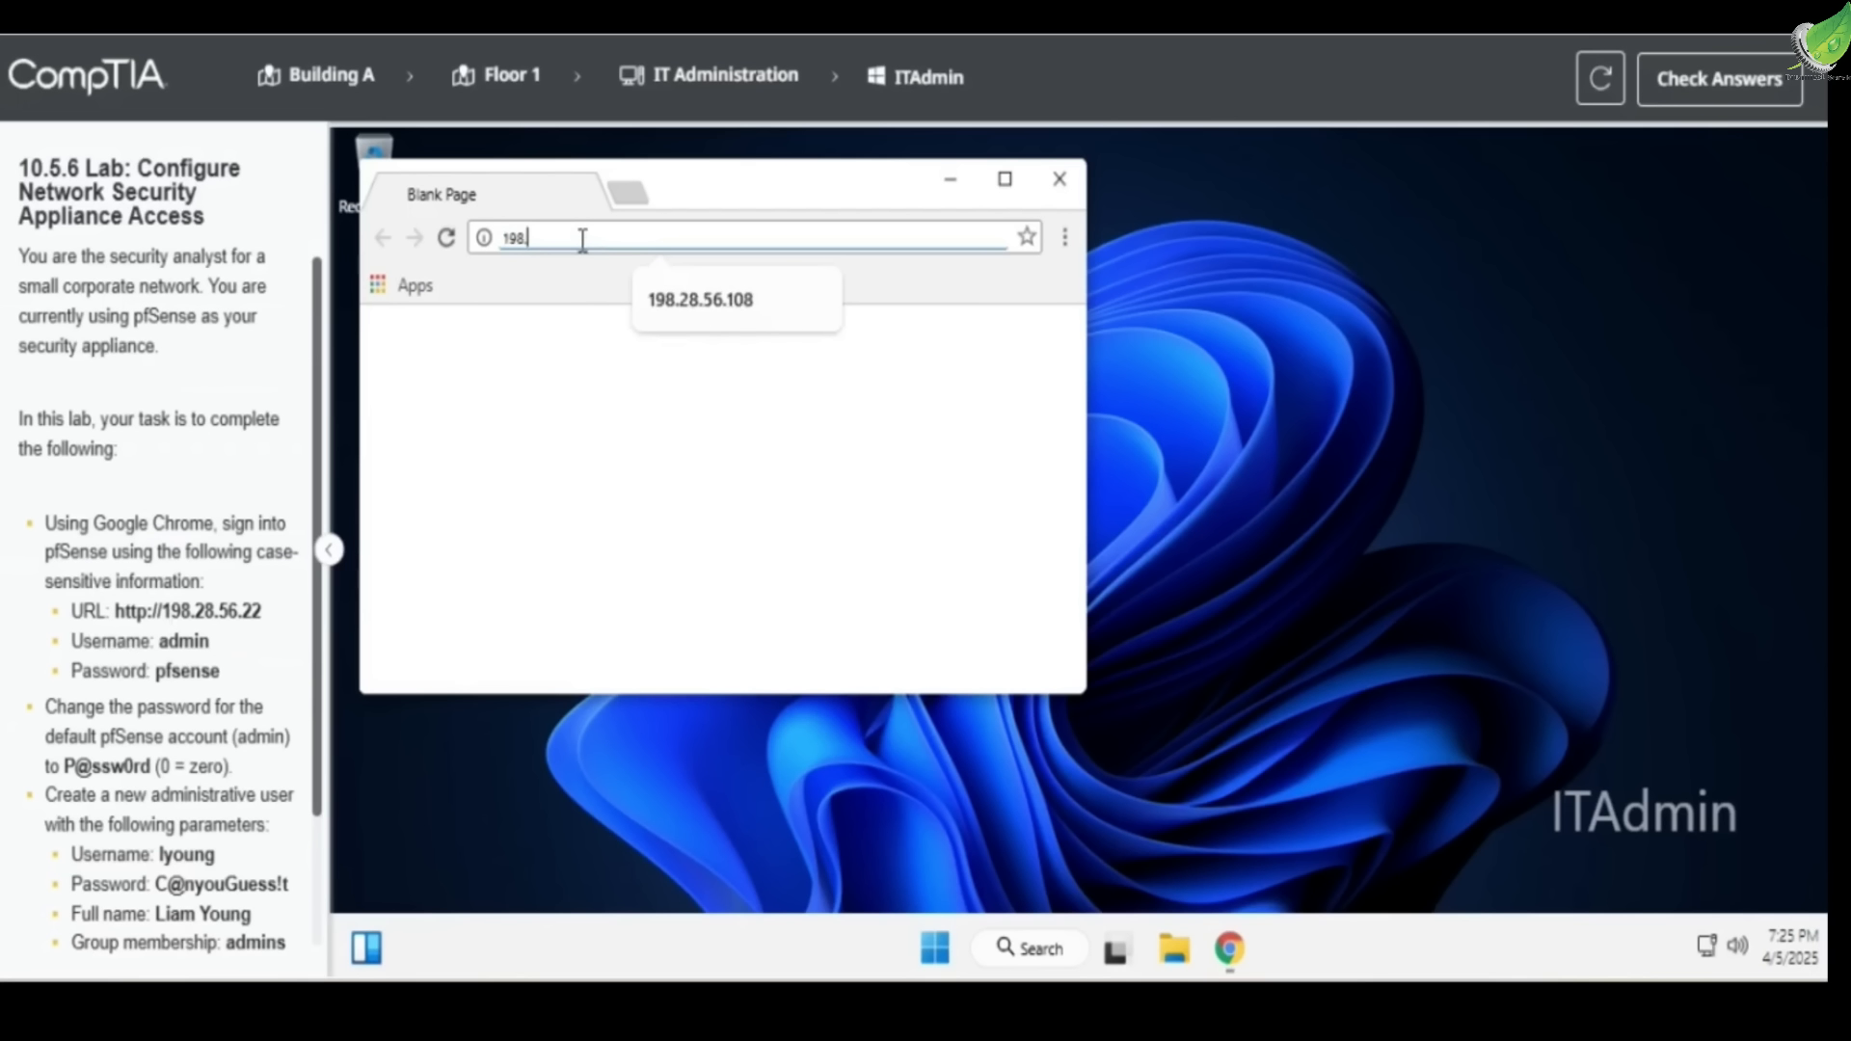
pyautogui.write('28.56.22')
pyautogui.press('Return')
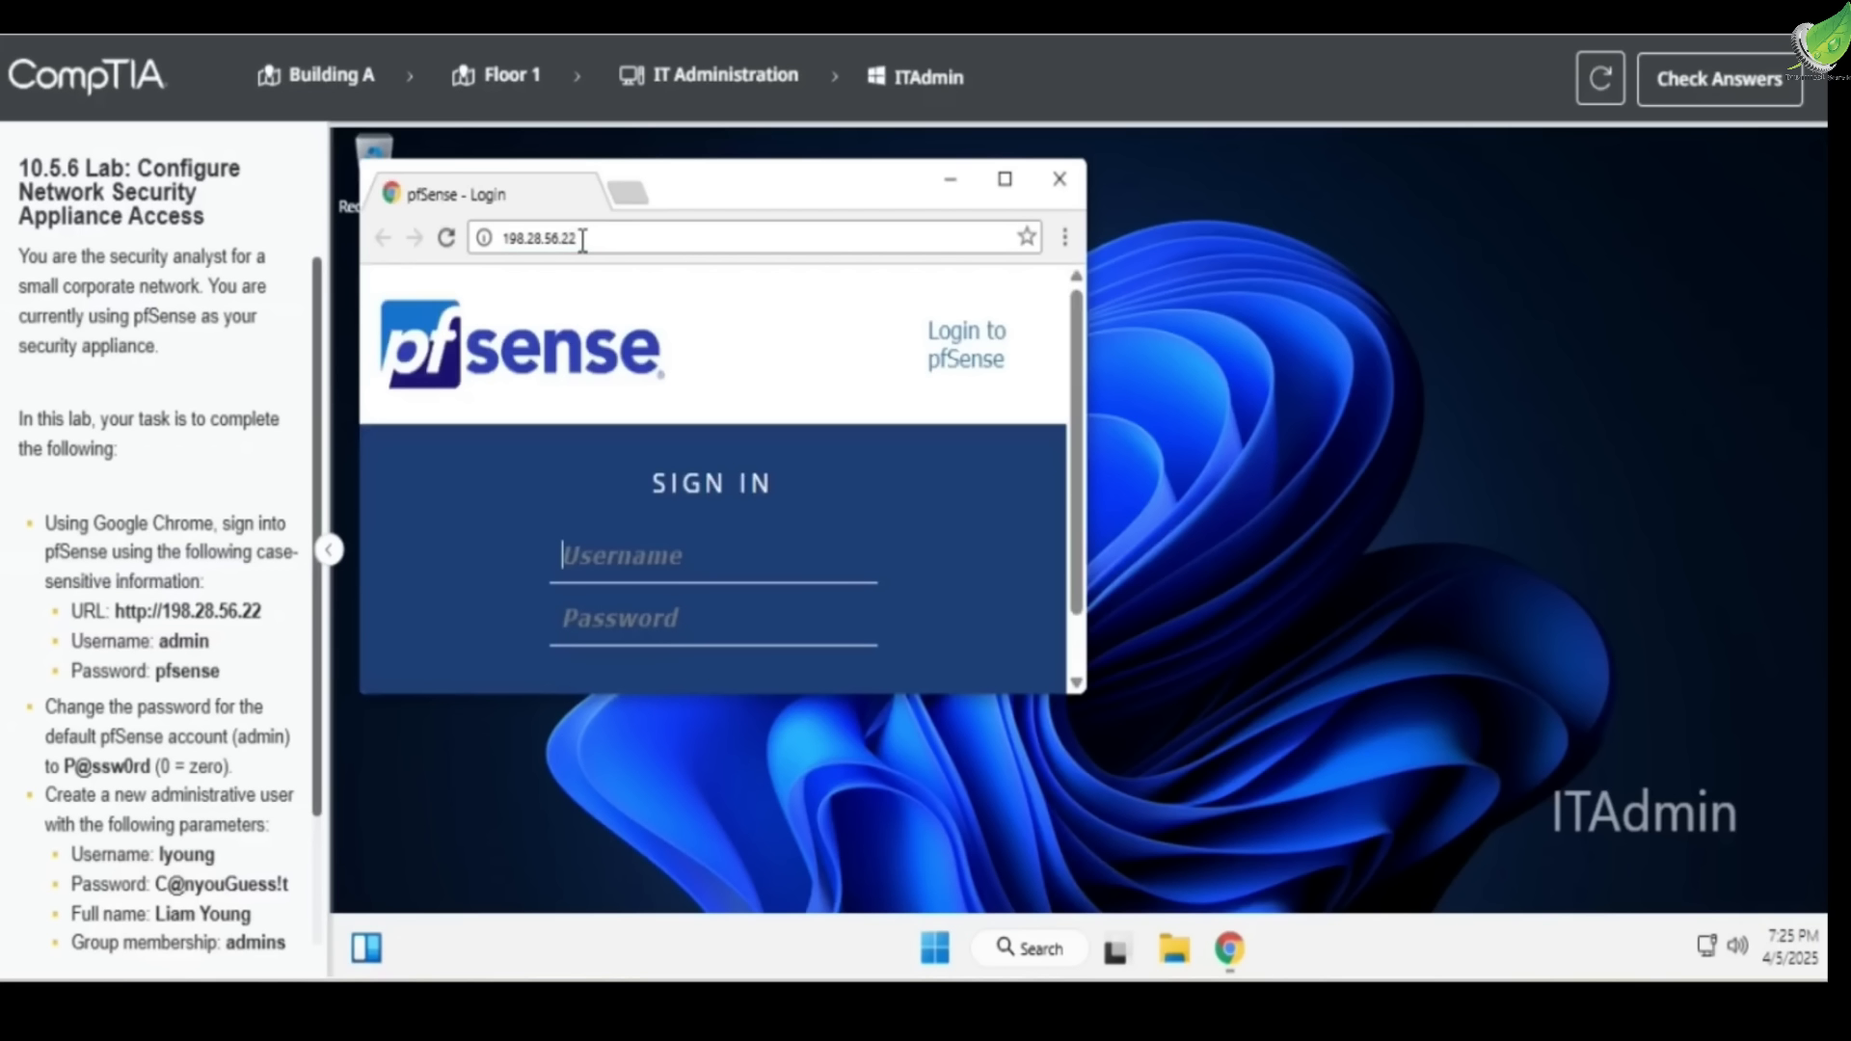
# Maximize the browser and sign in to pfSense with the default admin credentials
pyautogui.click(1005, 180)
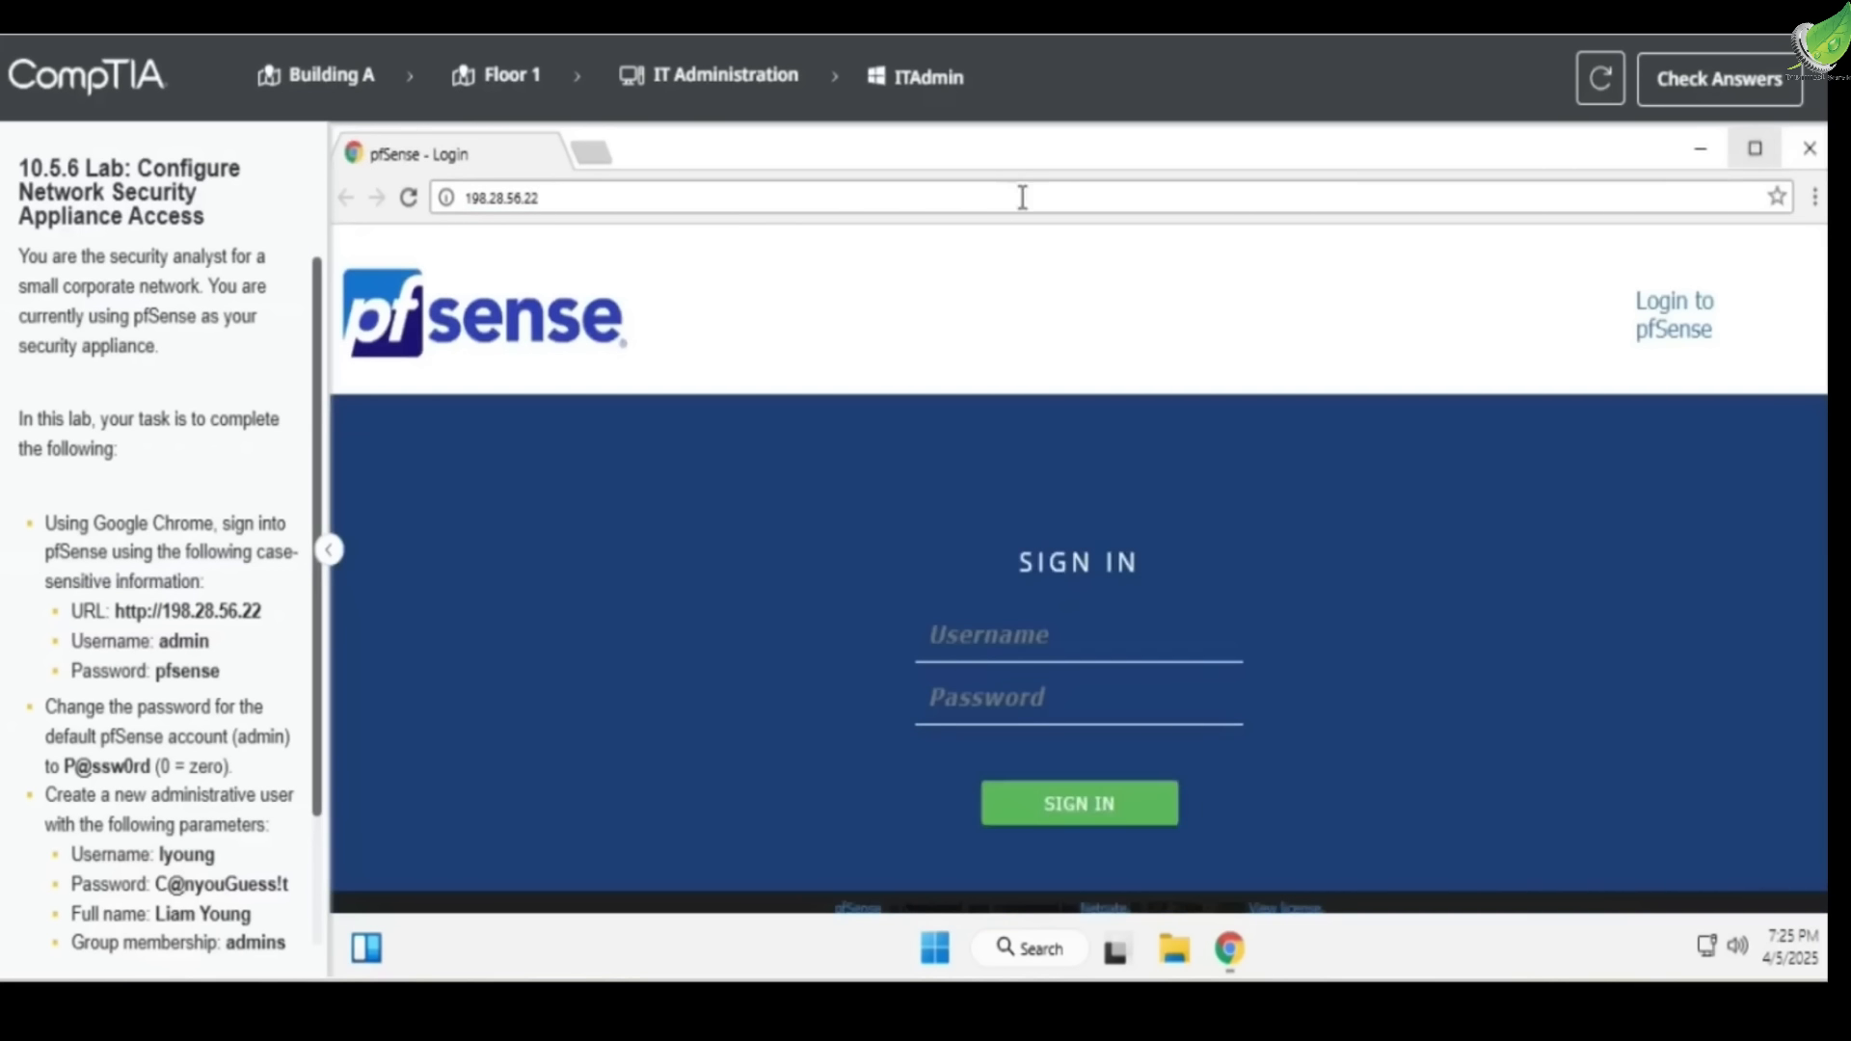
pyautogui.write('adminpf')
pyautogui.press('BackSpace')
pyautogui.press('BackSpace')
pyautogui.write('pfsens')
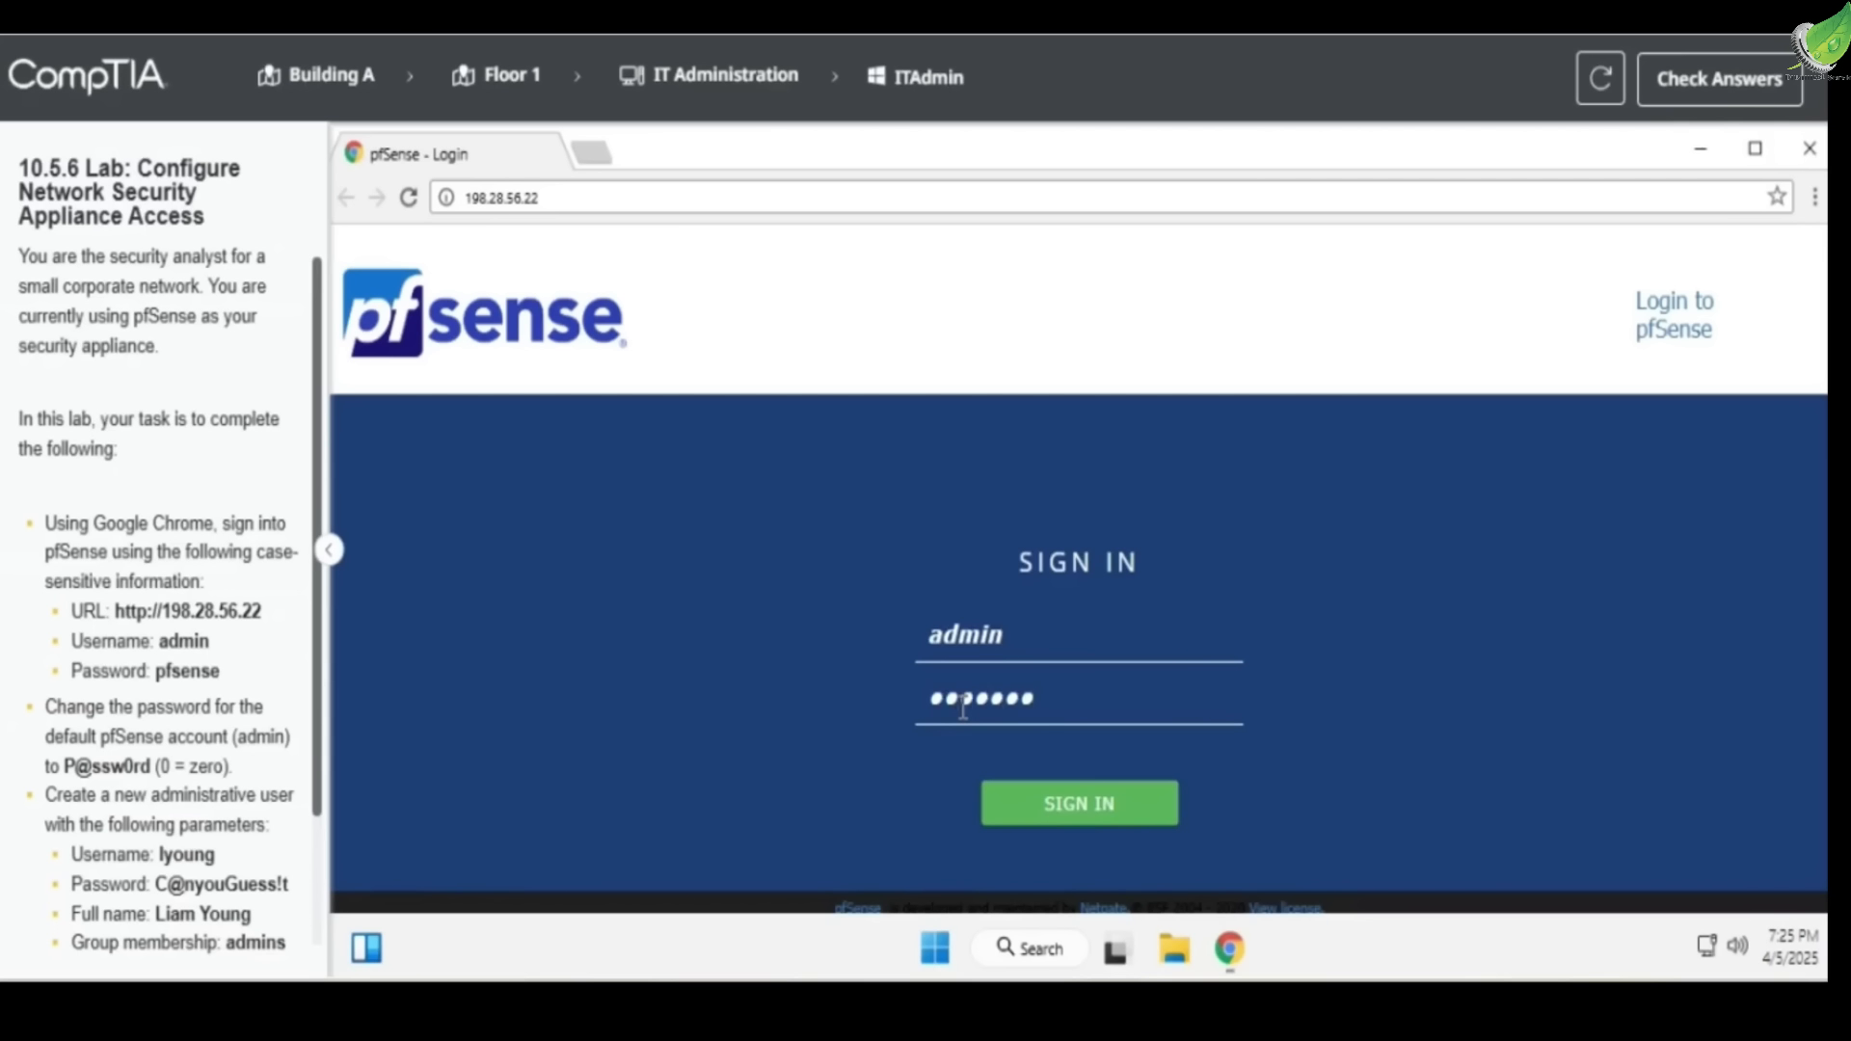
pyautogui.click(199, 698)
pyautogui.doubleClick(187, 683)
pyautogui.scroll(-3, 186, 684)
pyautogui.click(995, 819)
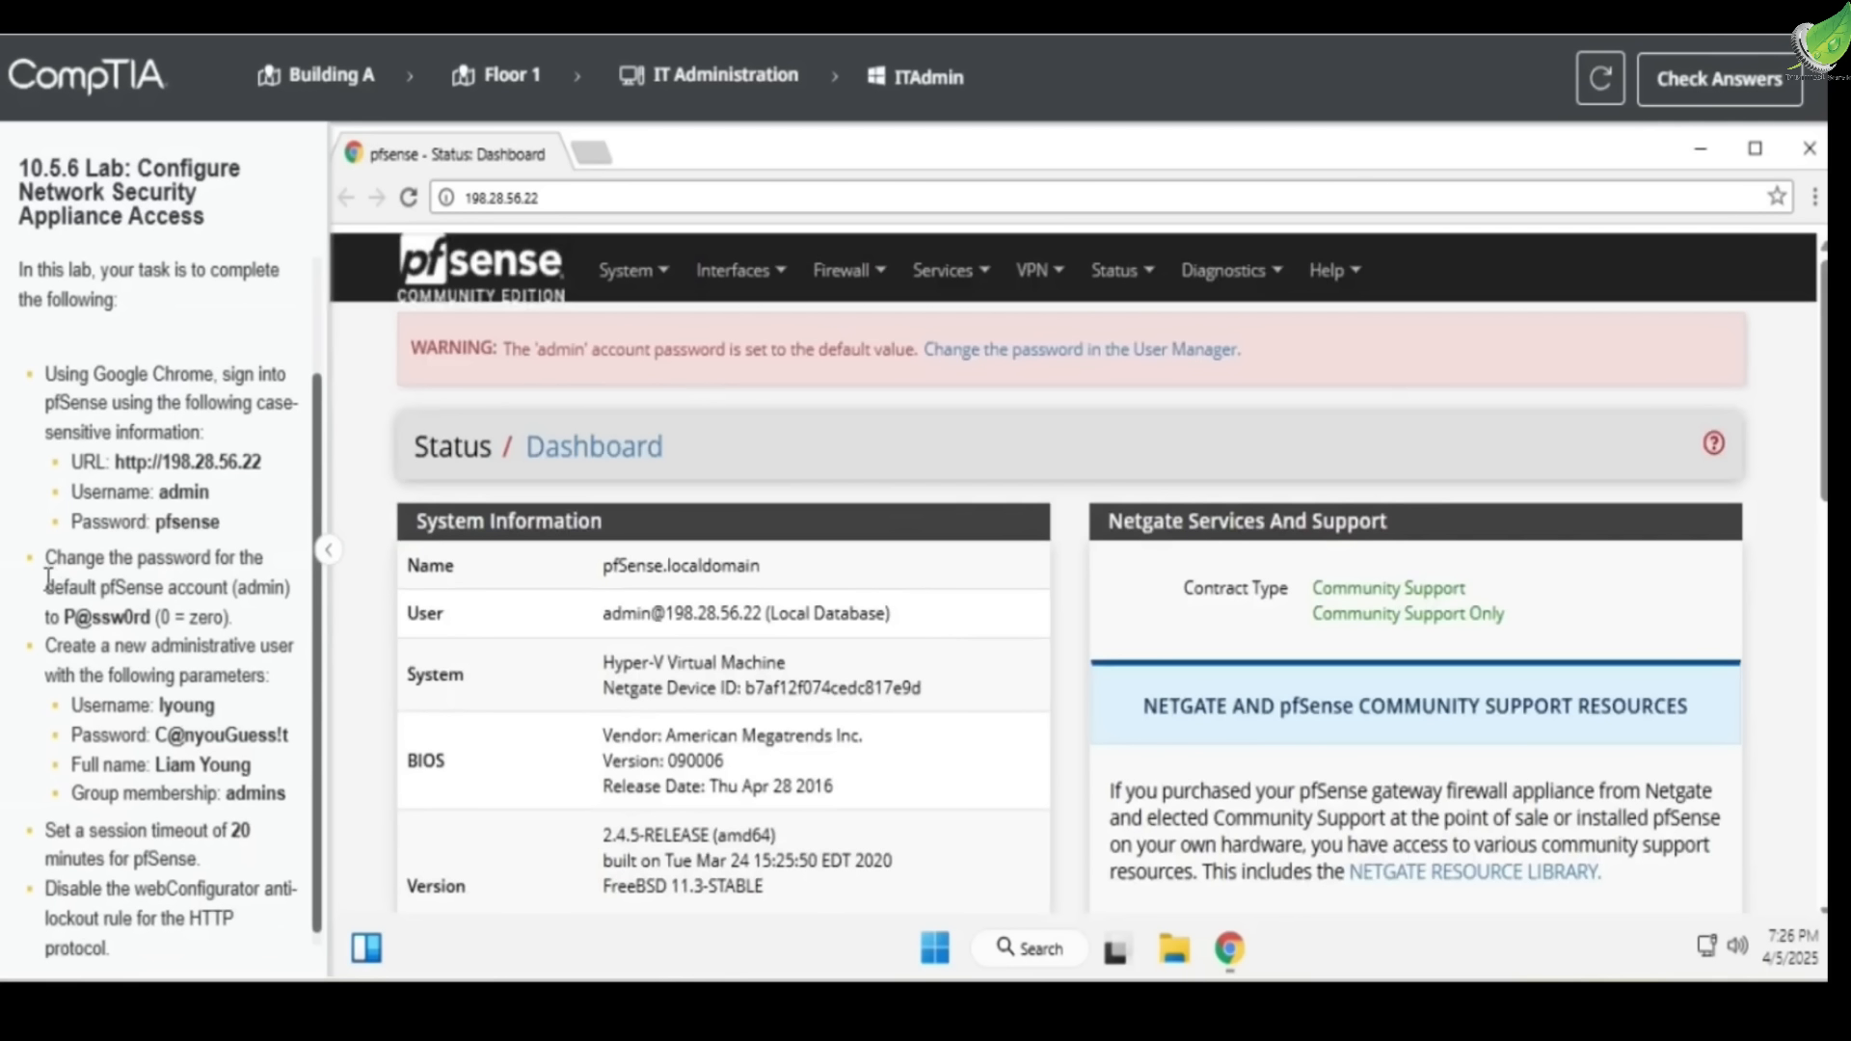
pyautogui.moveTo(46, 559); pyautogui.dragTo(199, 557)
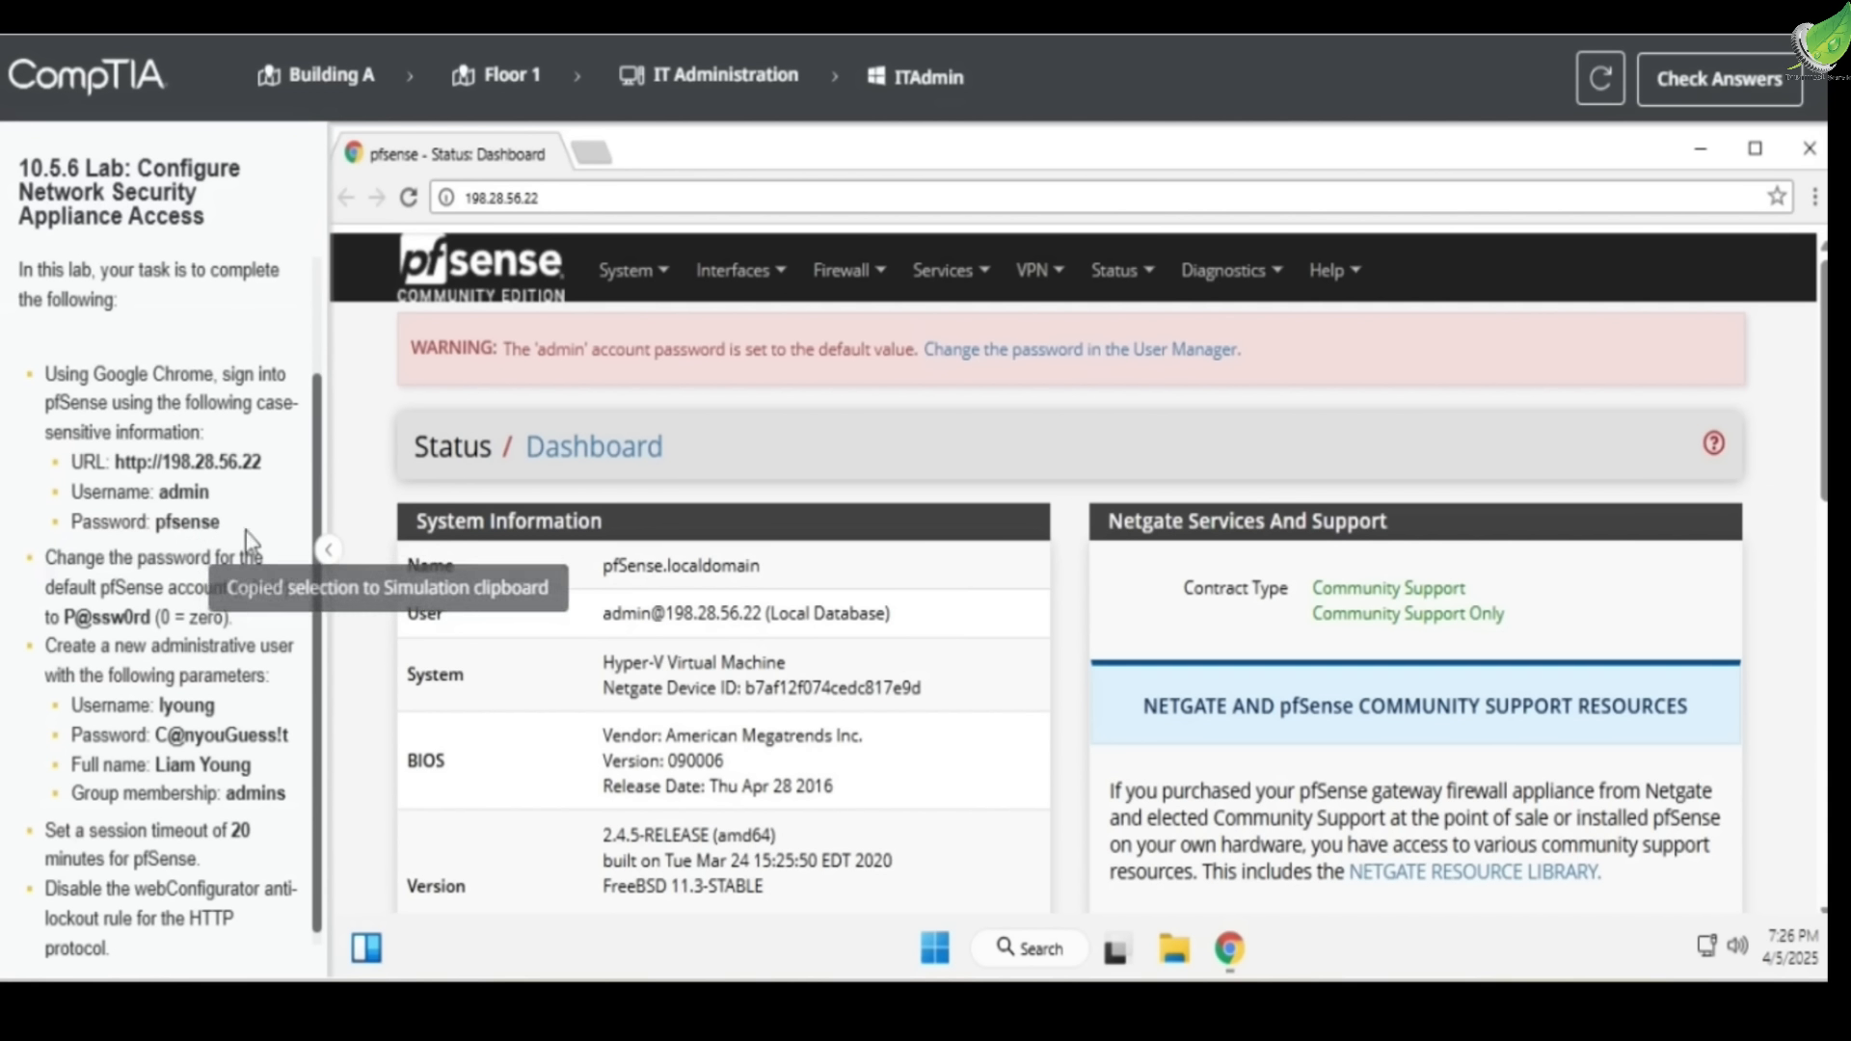
pyautogui.click(610, 279)
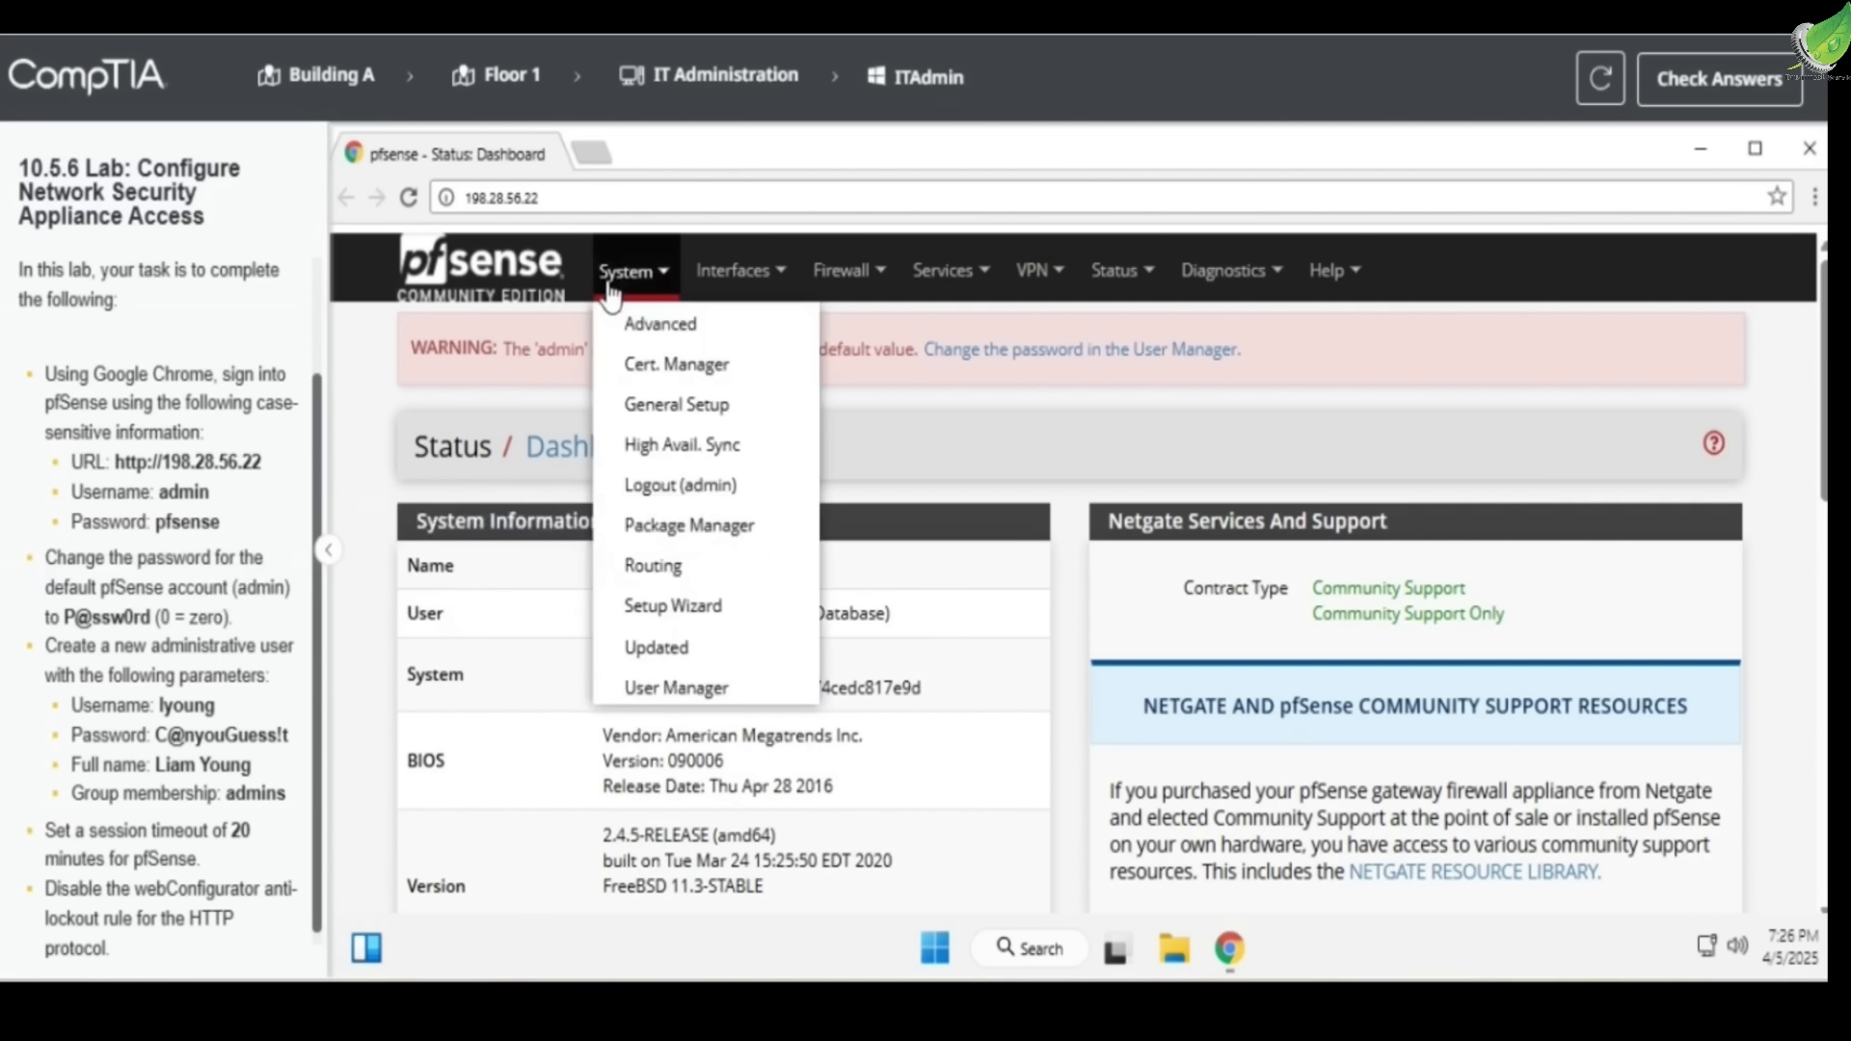
# In User Manager, replace the admin account's password with the new one from the instructions
pyautogui.click(665, 688)
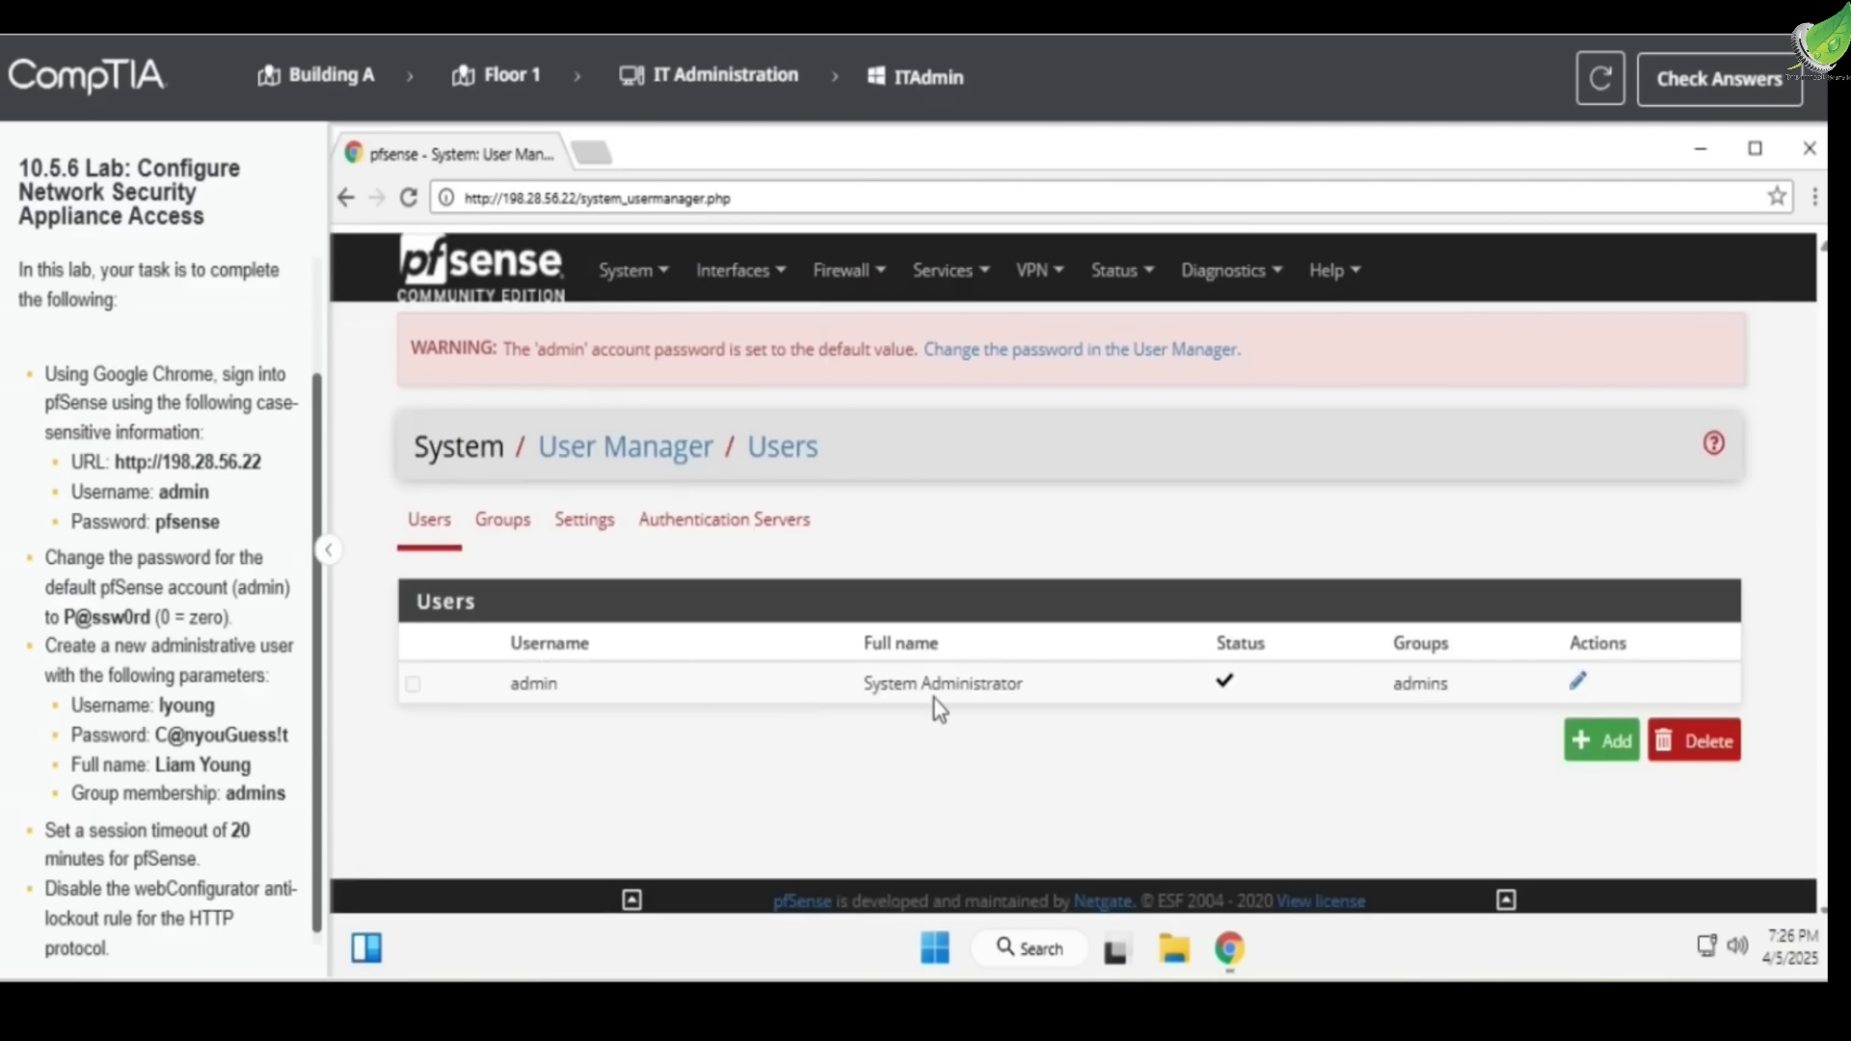
pyautogui.click(1573, 686)
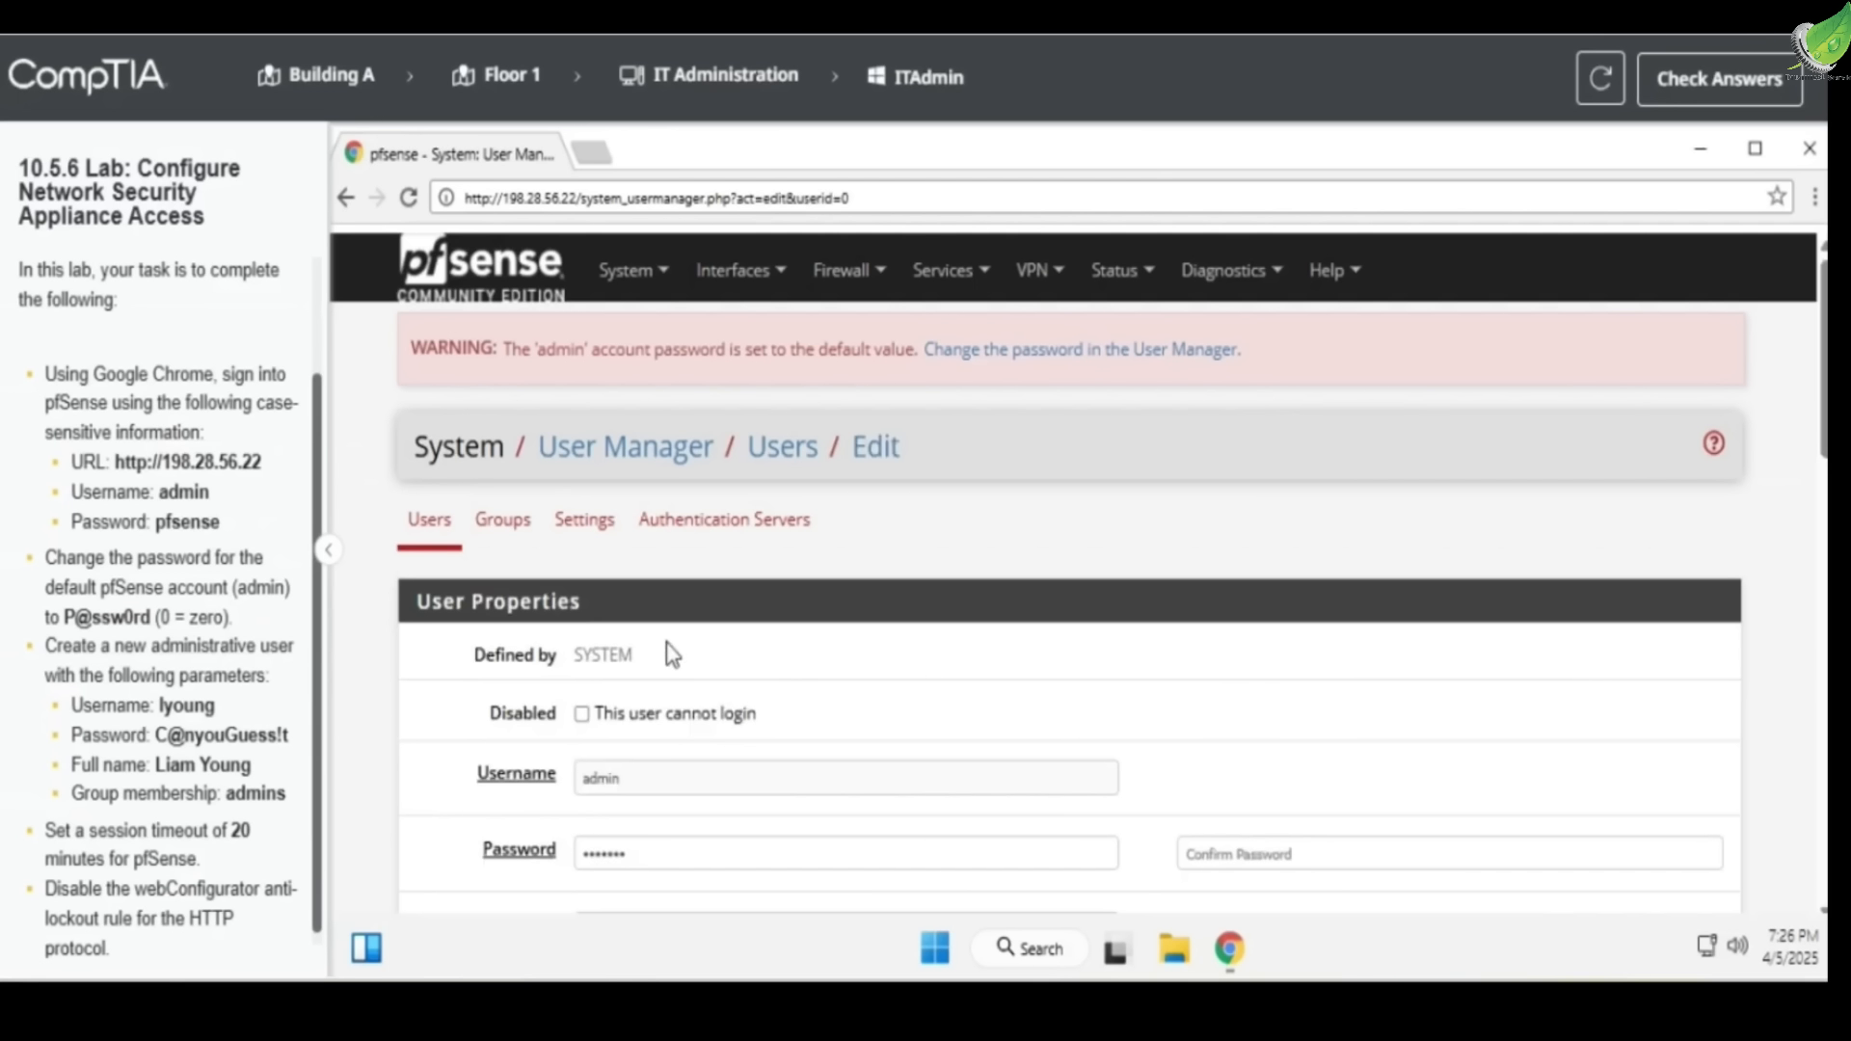
pyautogui.scroll(-2, 683, 653)
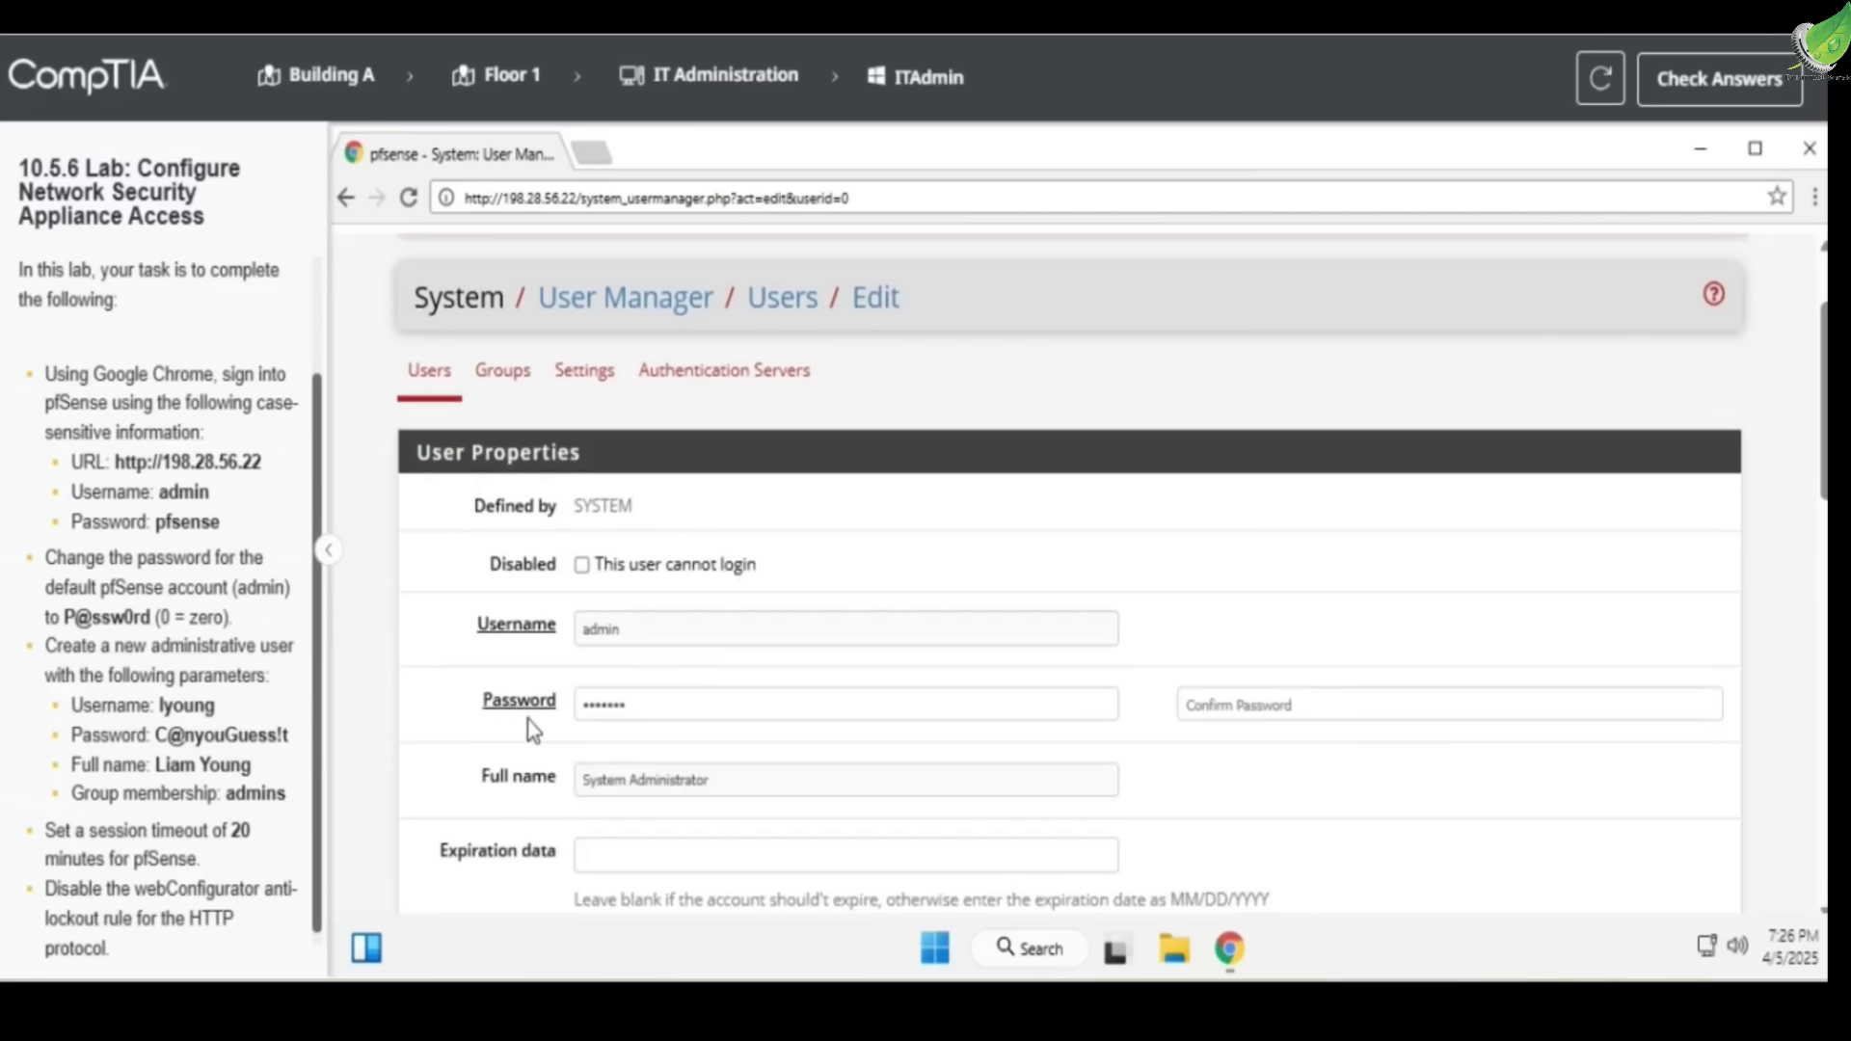
pyautogui.moveTo(660, 707); pyautogui.dragTo(481, 710)
pyautogui.press('BackSpace')
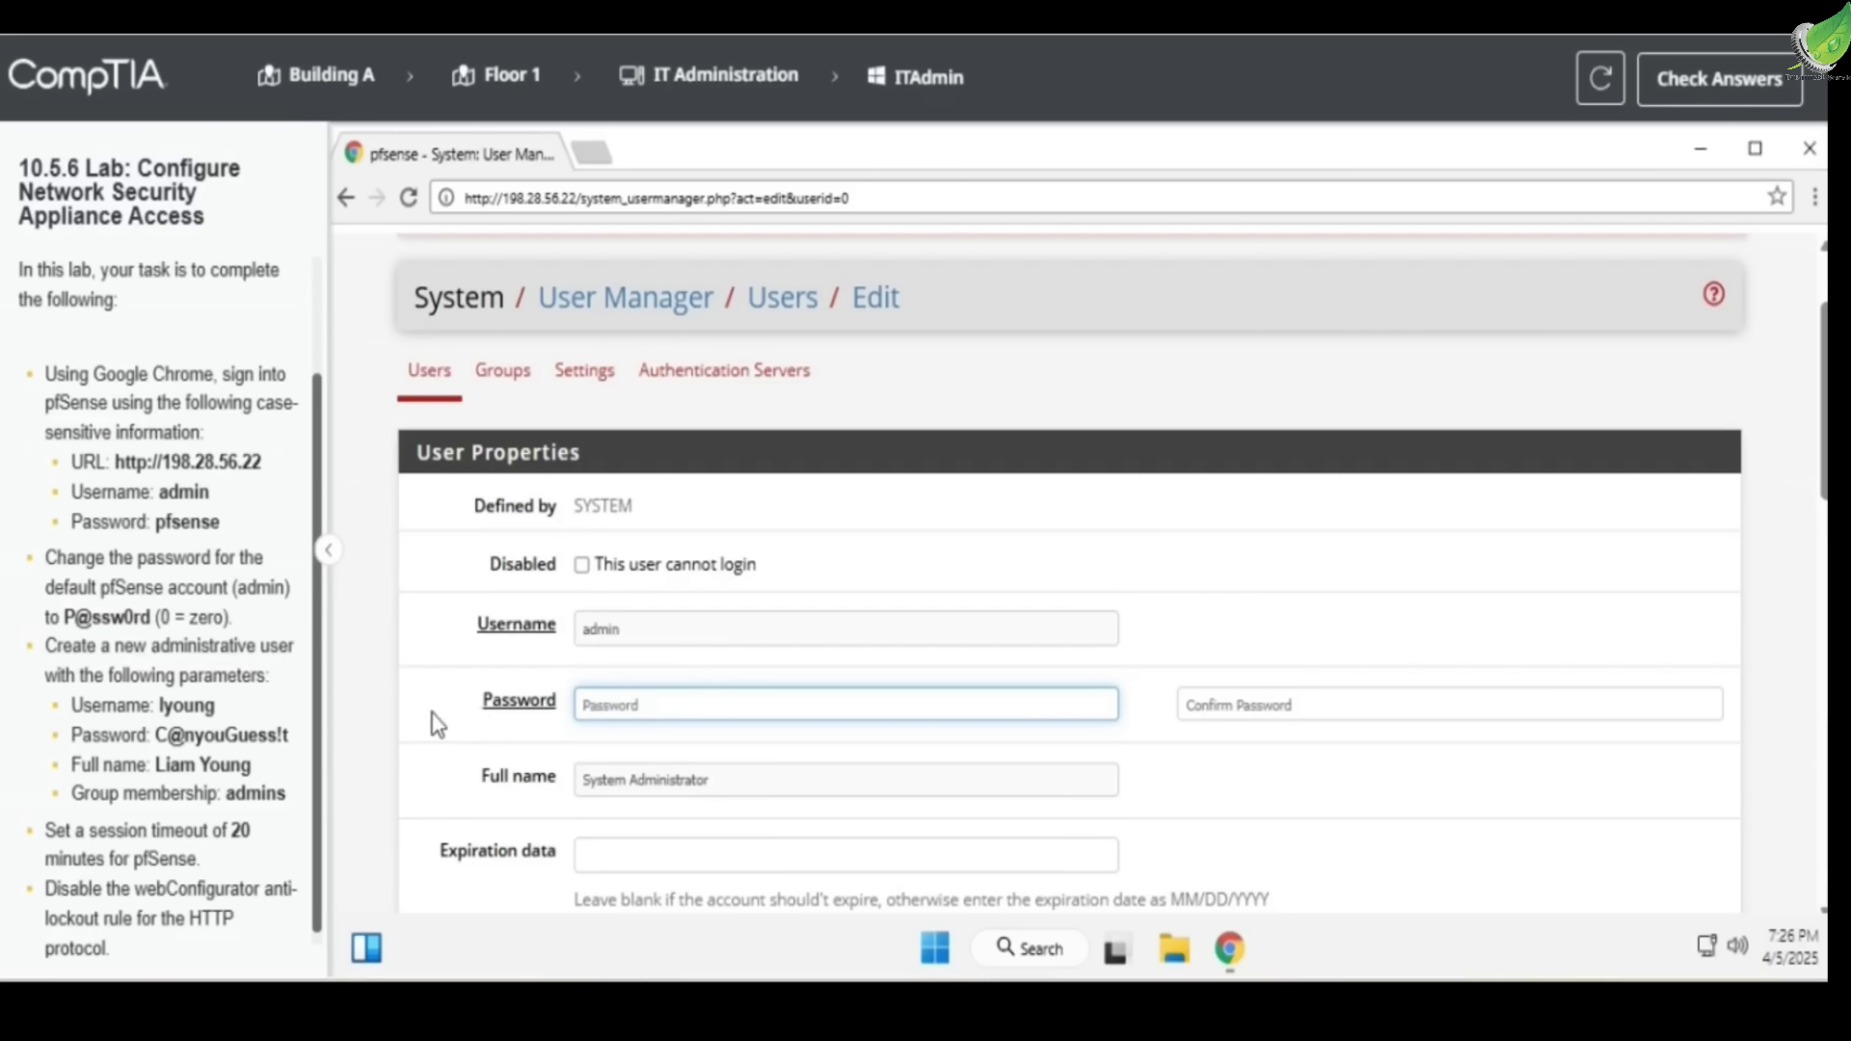
pyautogui.moveTo(67, 626); pyautogui.dragTo(151, 622)
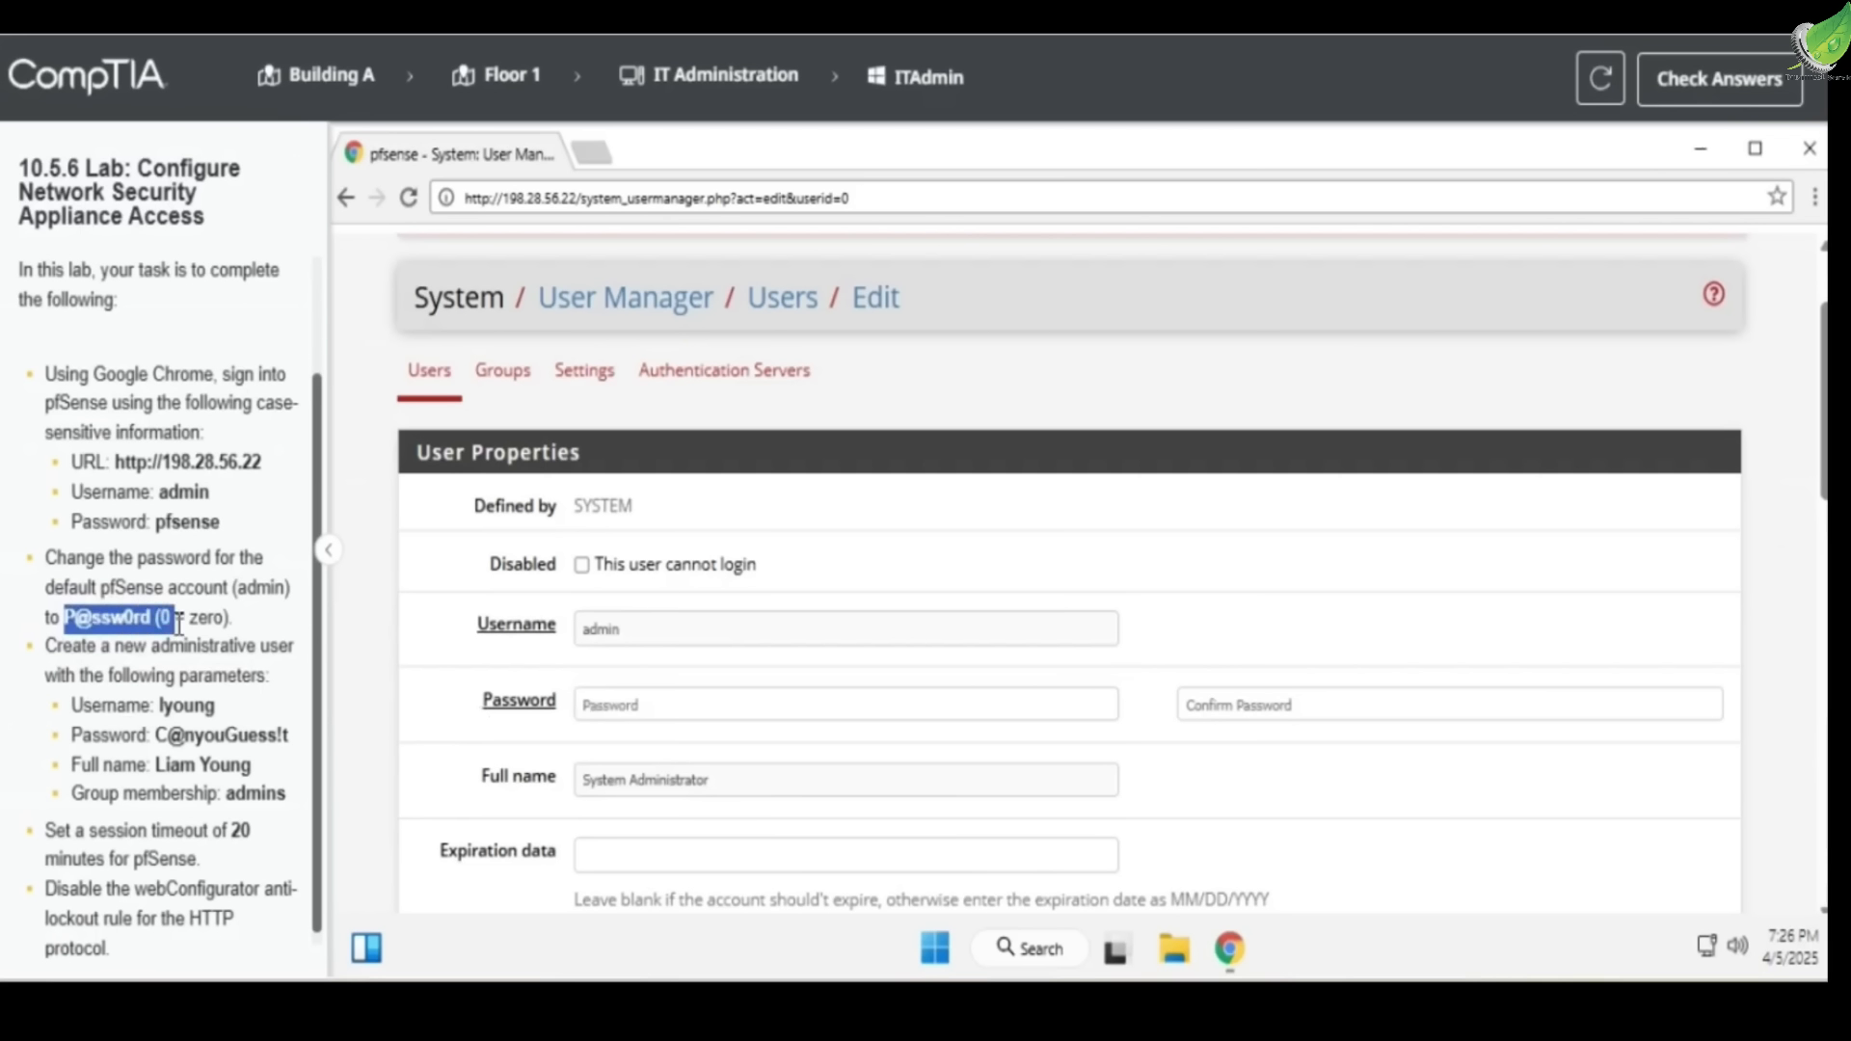
pyautogui.click(650, 713)
pyautogui.hotkey('ctrl', 'v')
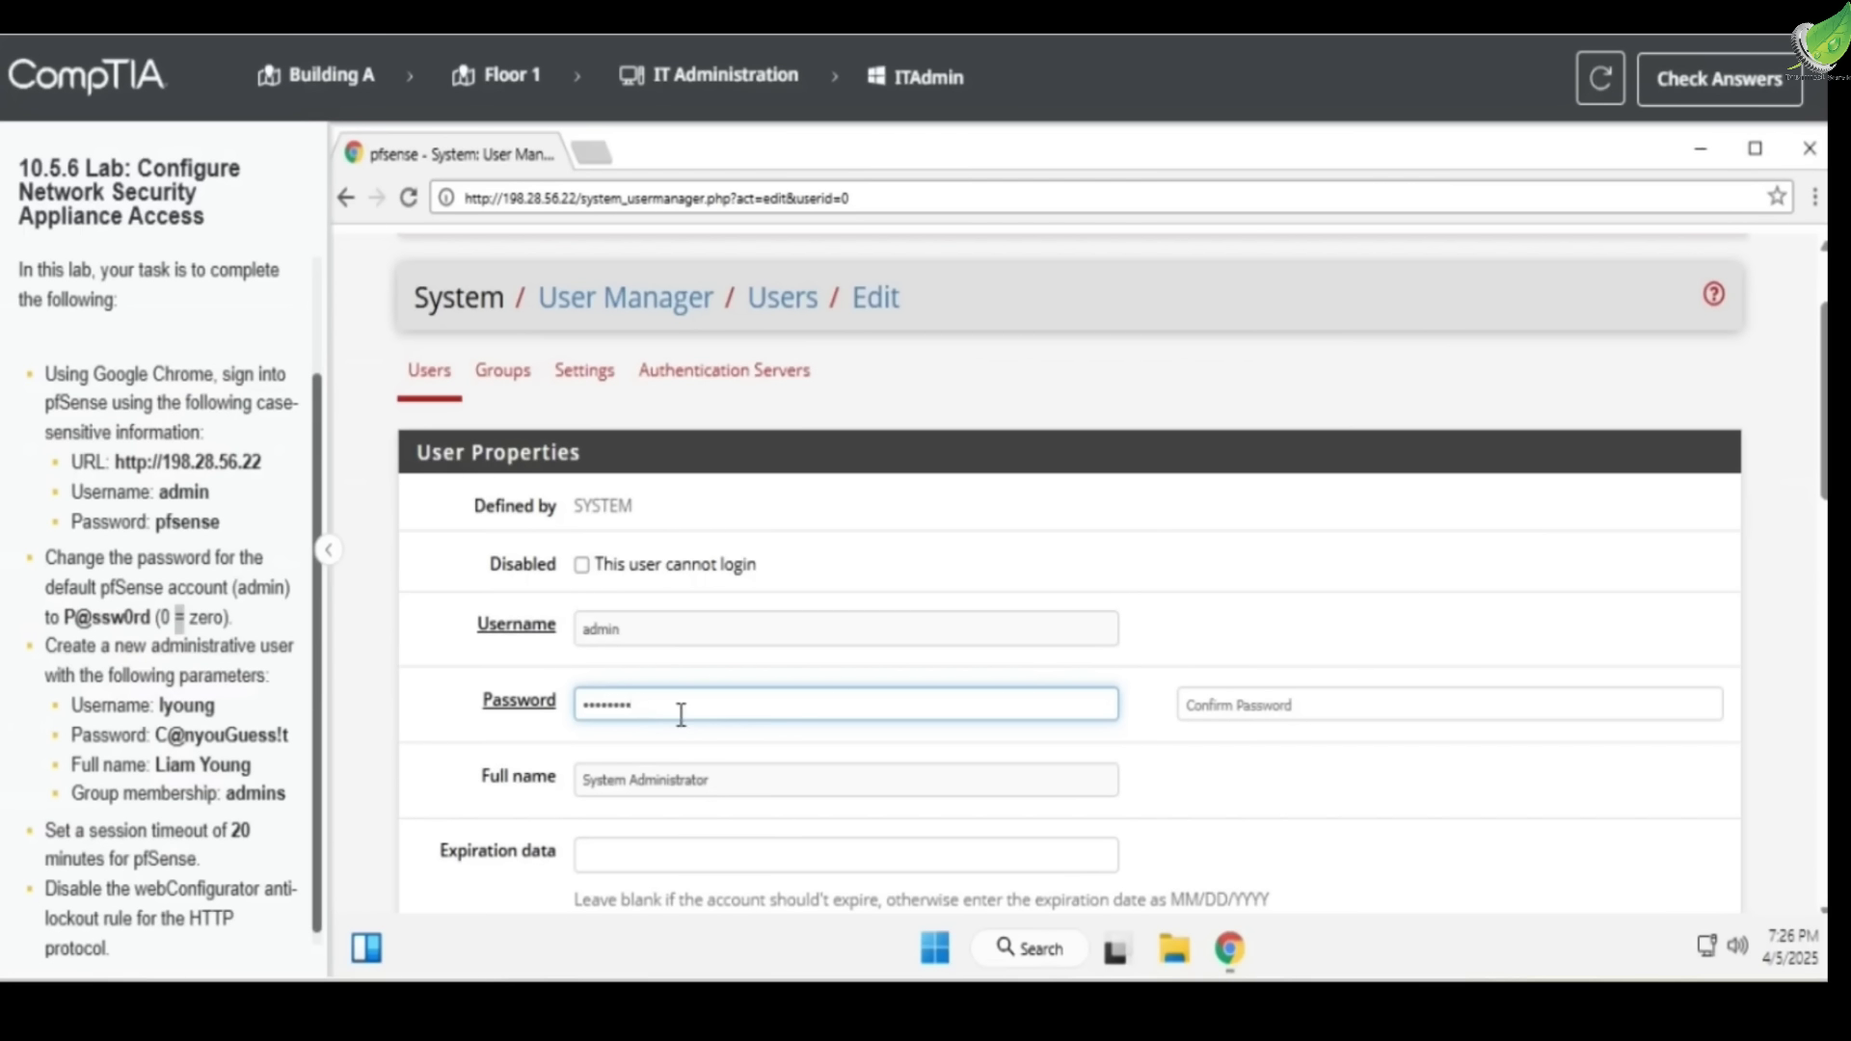
pyautogui.click(1319, 699)
pyautogui.hotkey('ctrl', 'v')
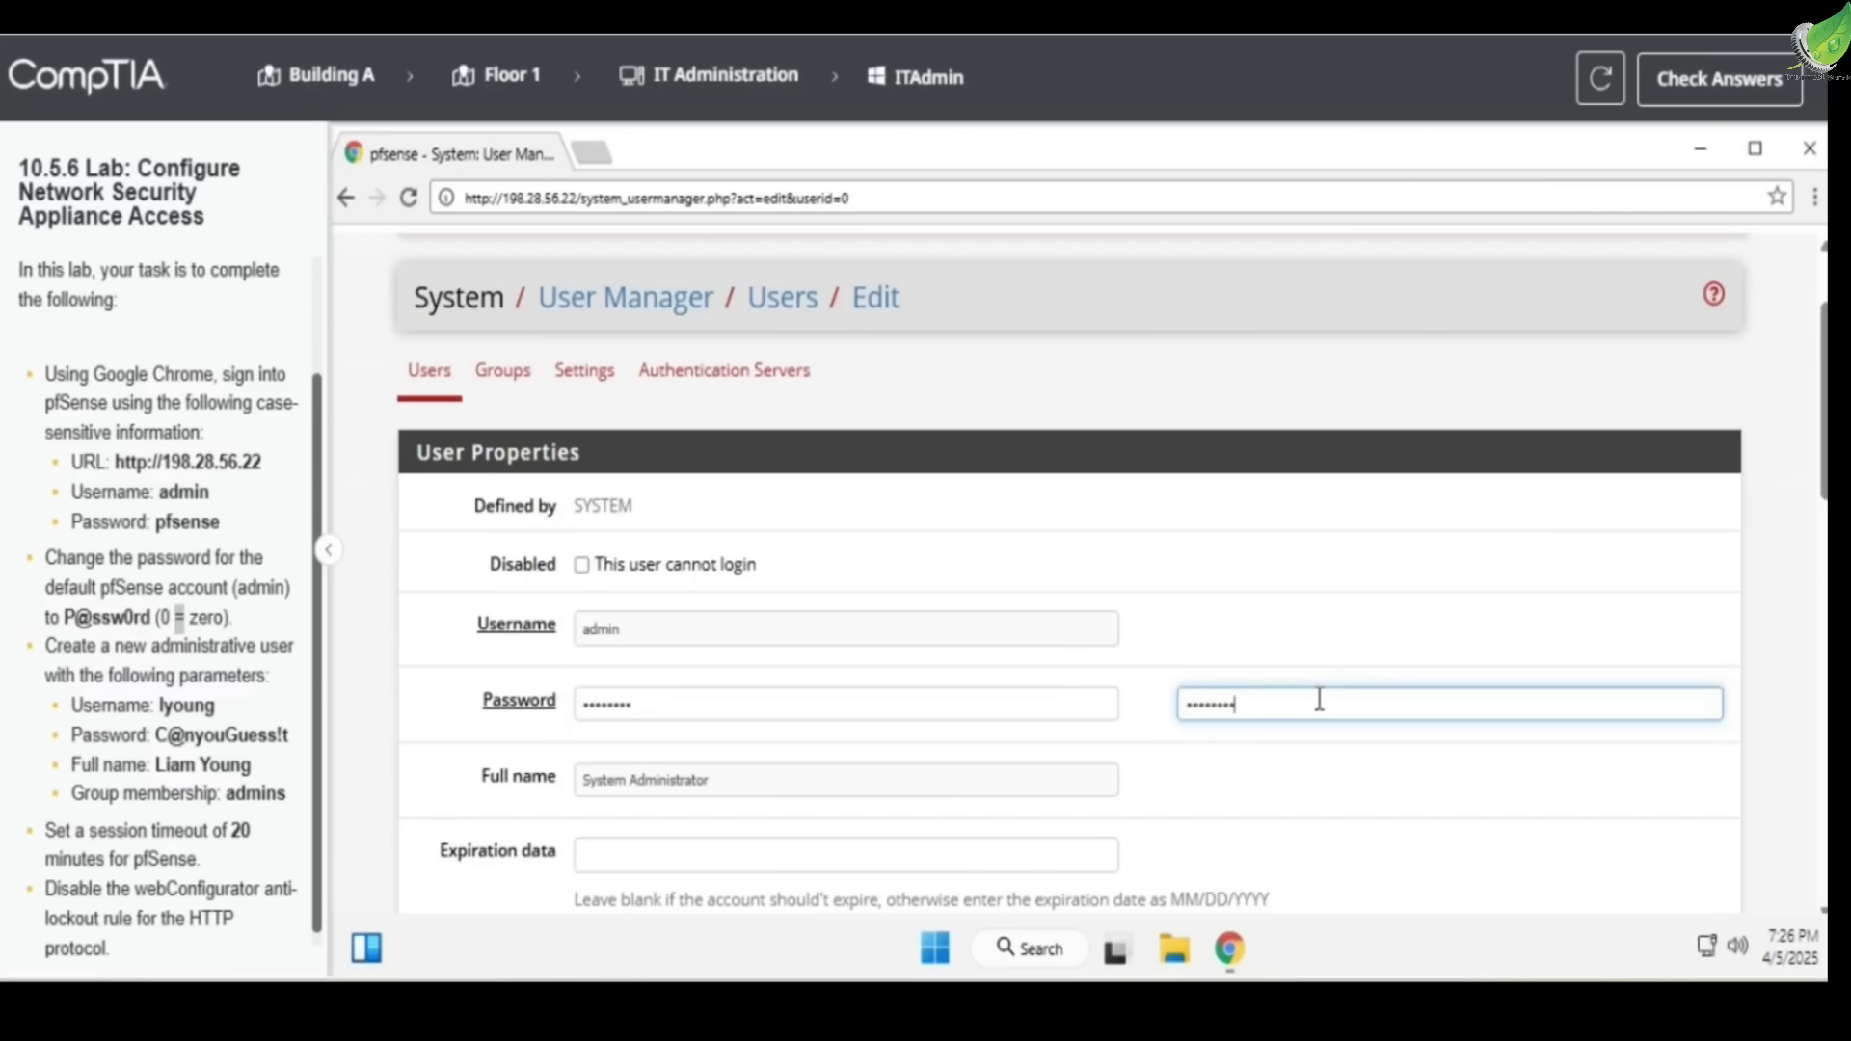
pyautogui.click(1315, 665)
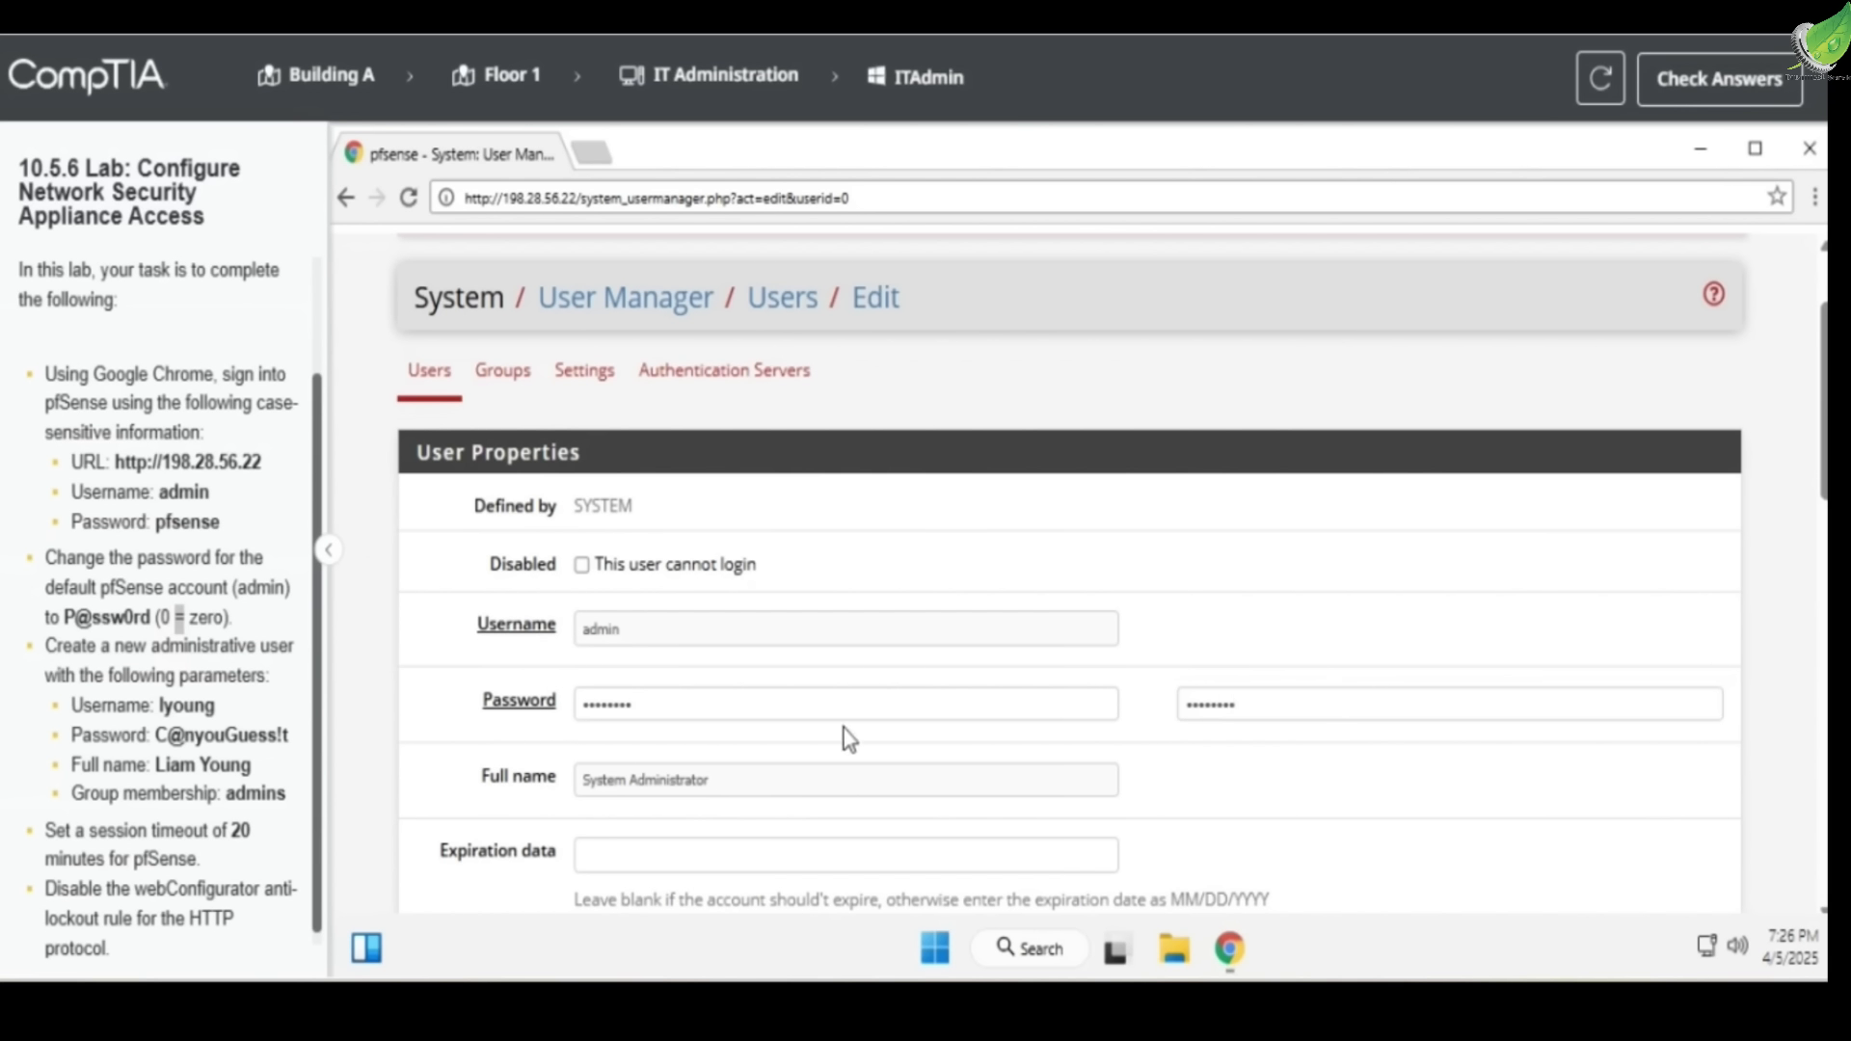
# Save the admin account changes and begin adding a new user
pyautogui.scroll(-1, 835, 740)
pyautogui.scroll(-5, 834, 740)
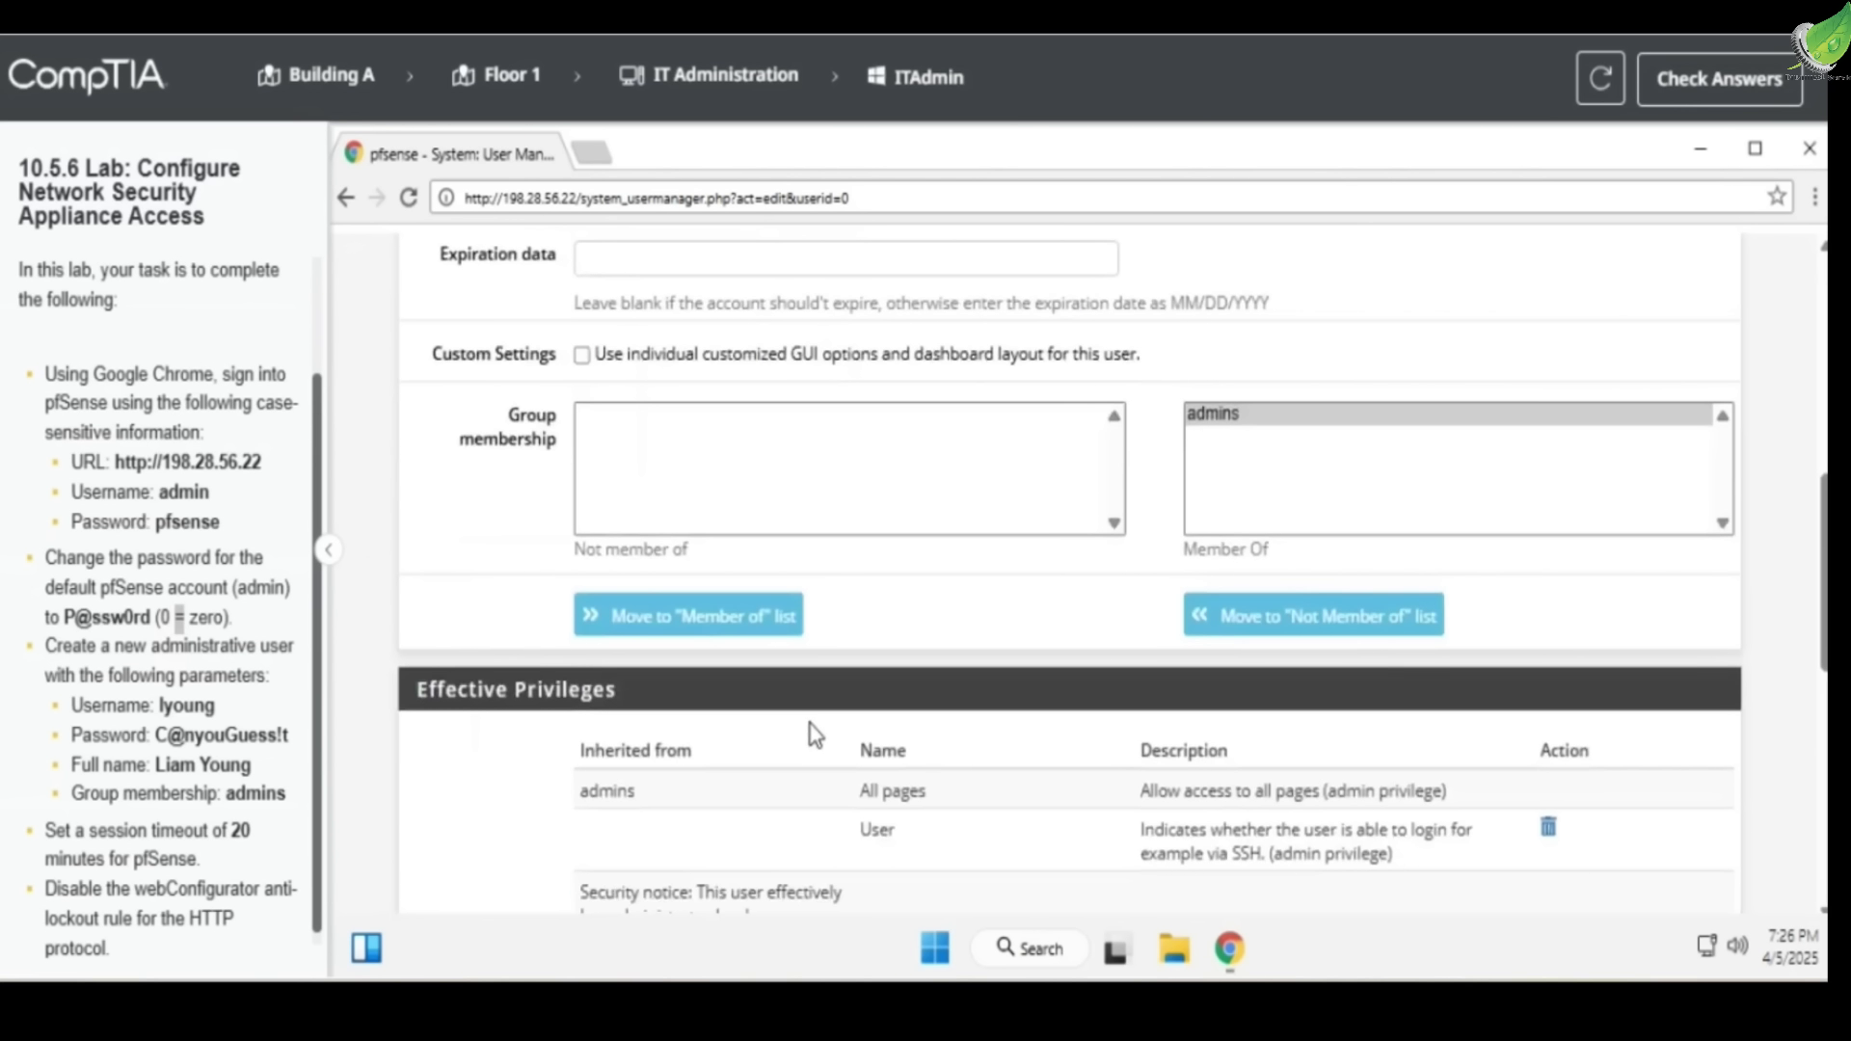
pyautogui.scroll(-8, 814, 735)
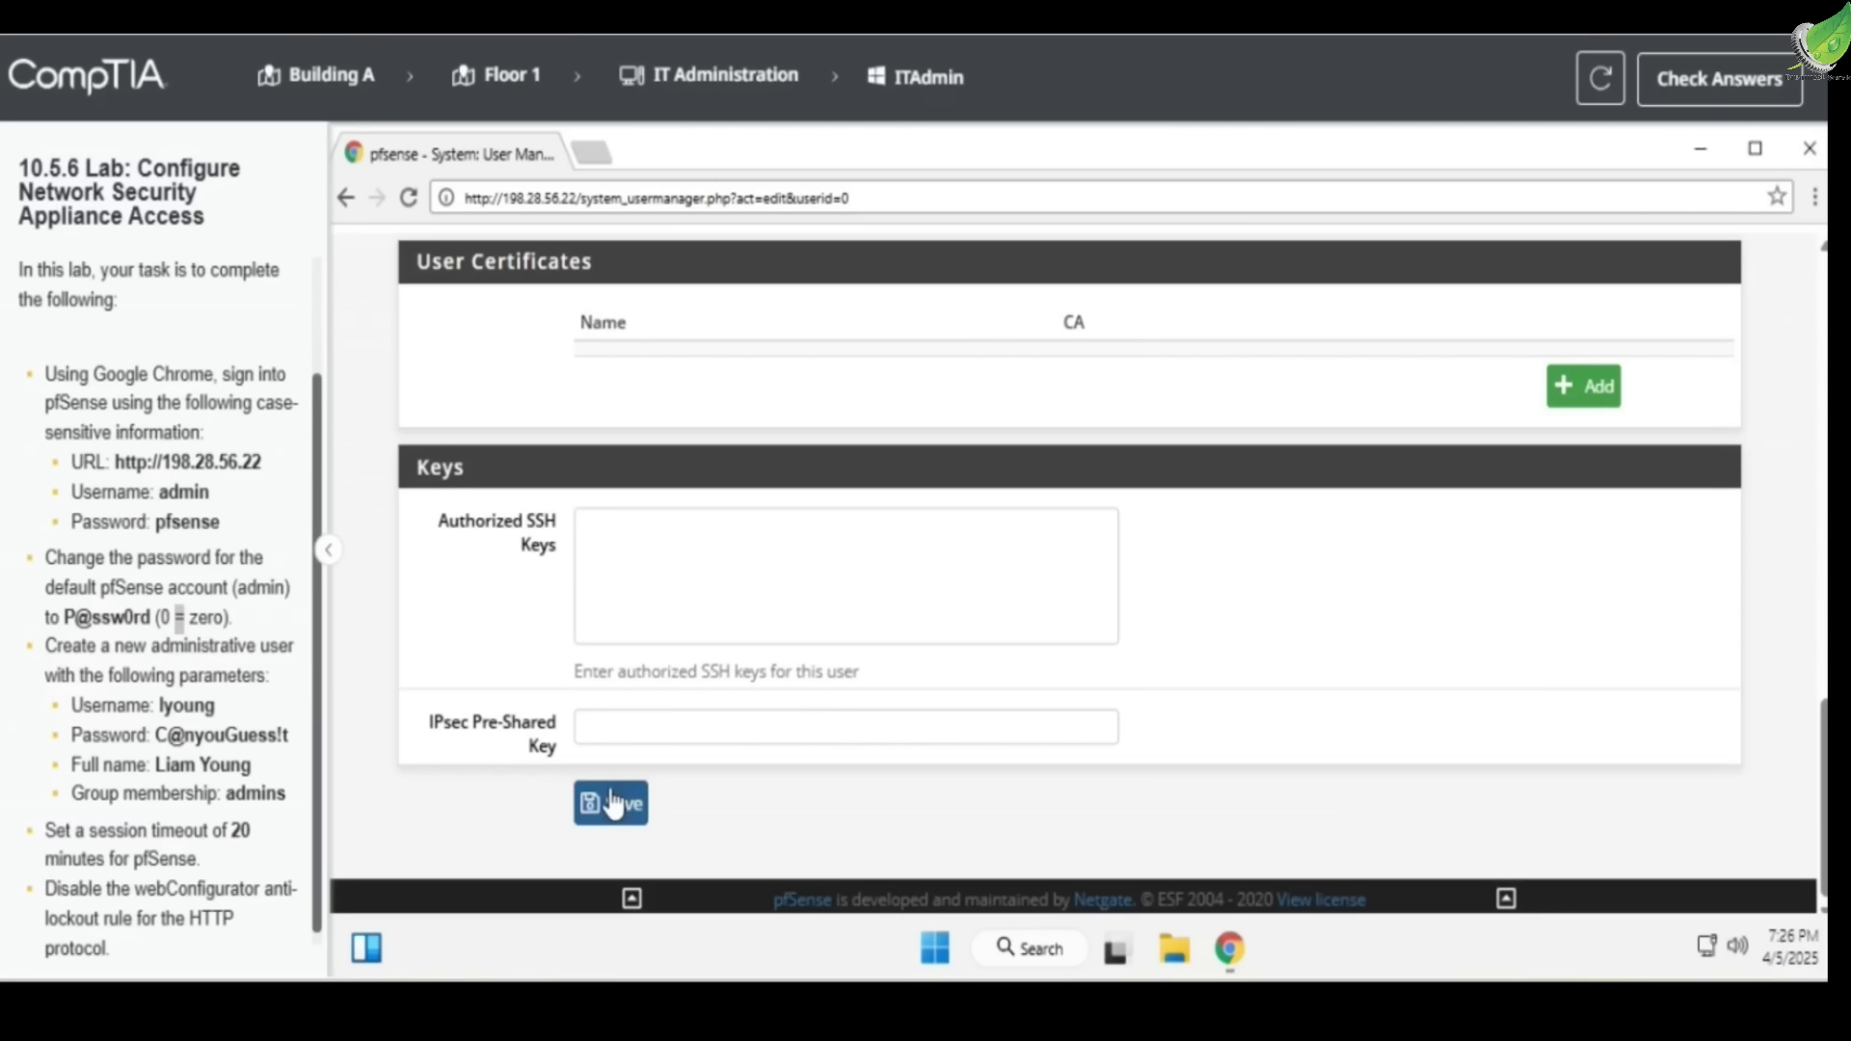
pyautogui.click(613, 802)
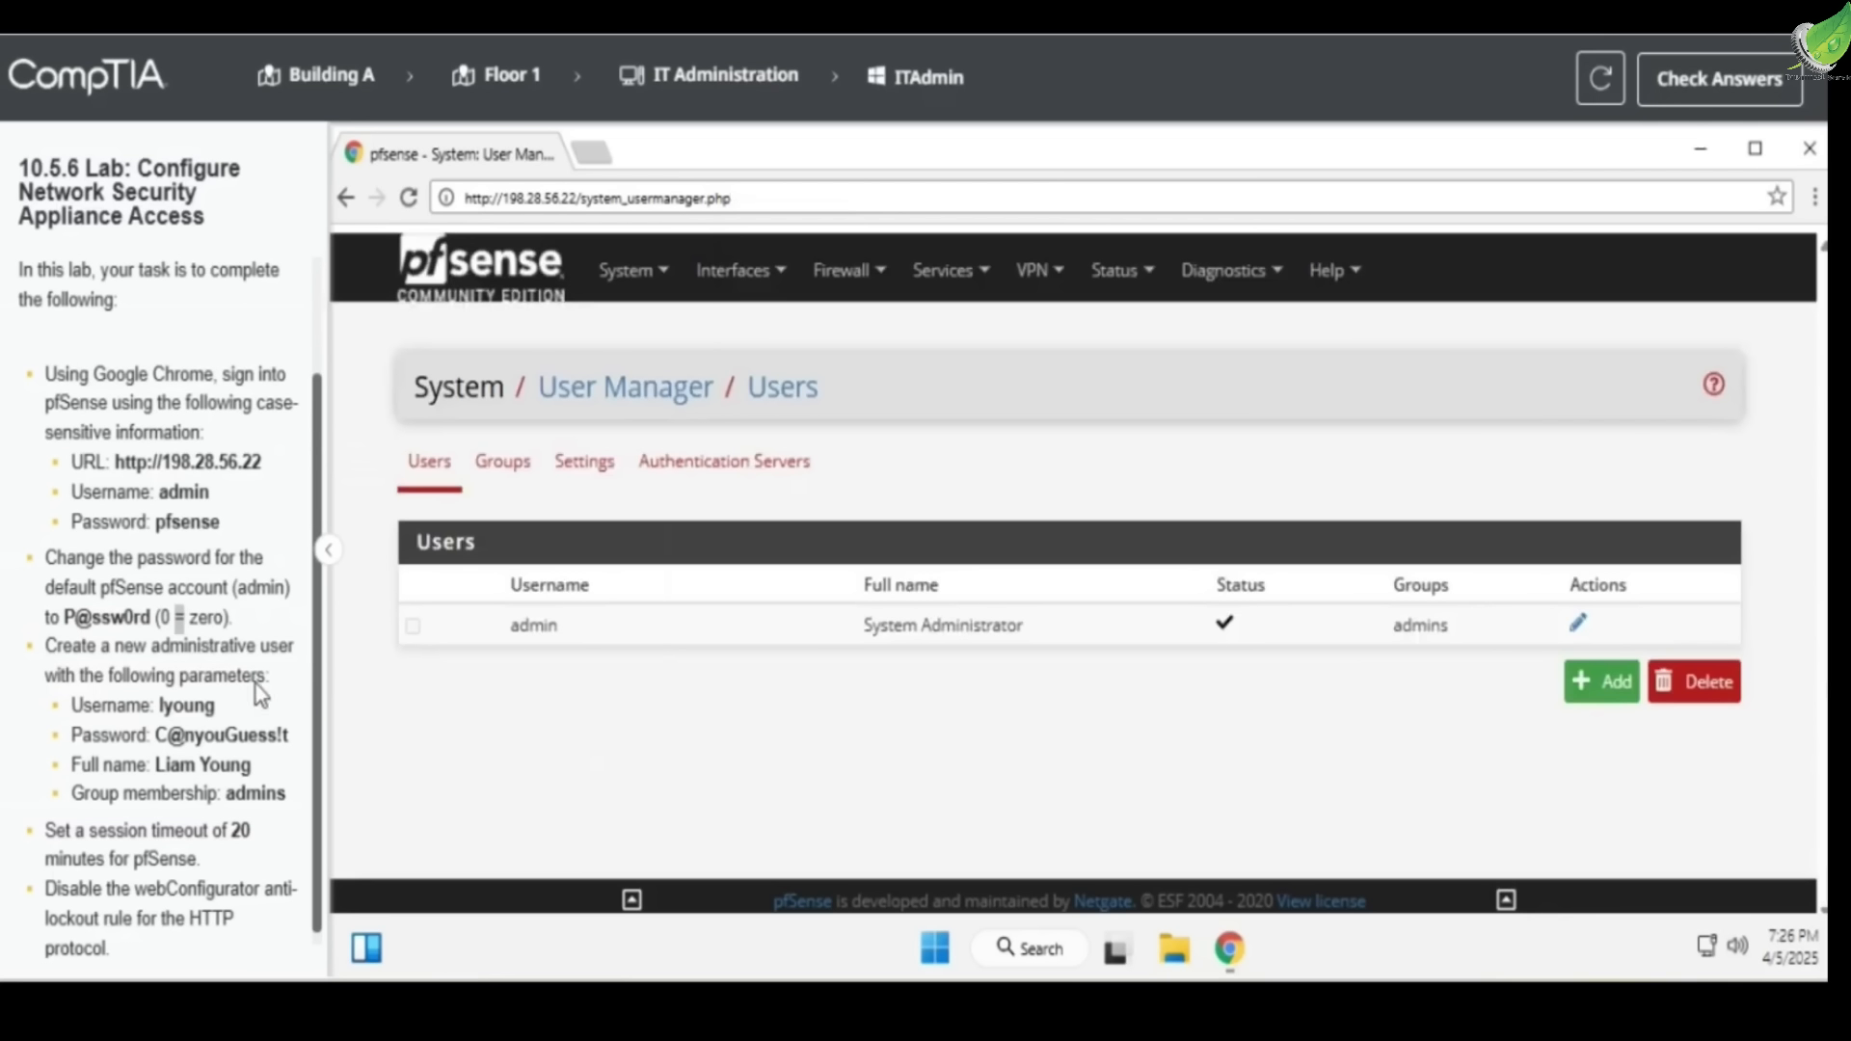
pyautogui.scroll(-1, 164, 704)
pyautogui.moveTo(45, 631); pyautogui.dragTo(304, 632)
pyautogui.click(1595, 681)
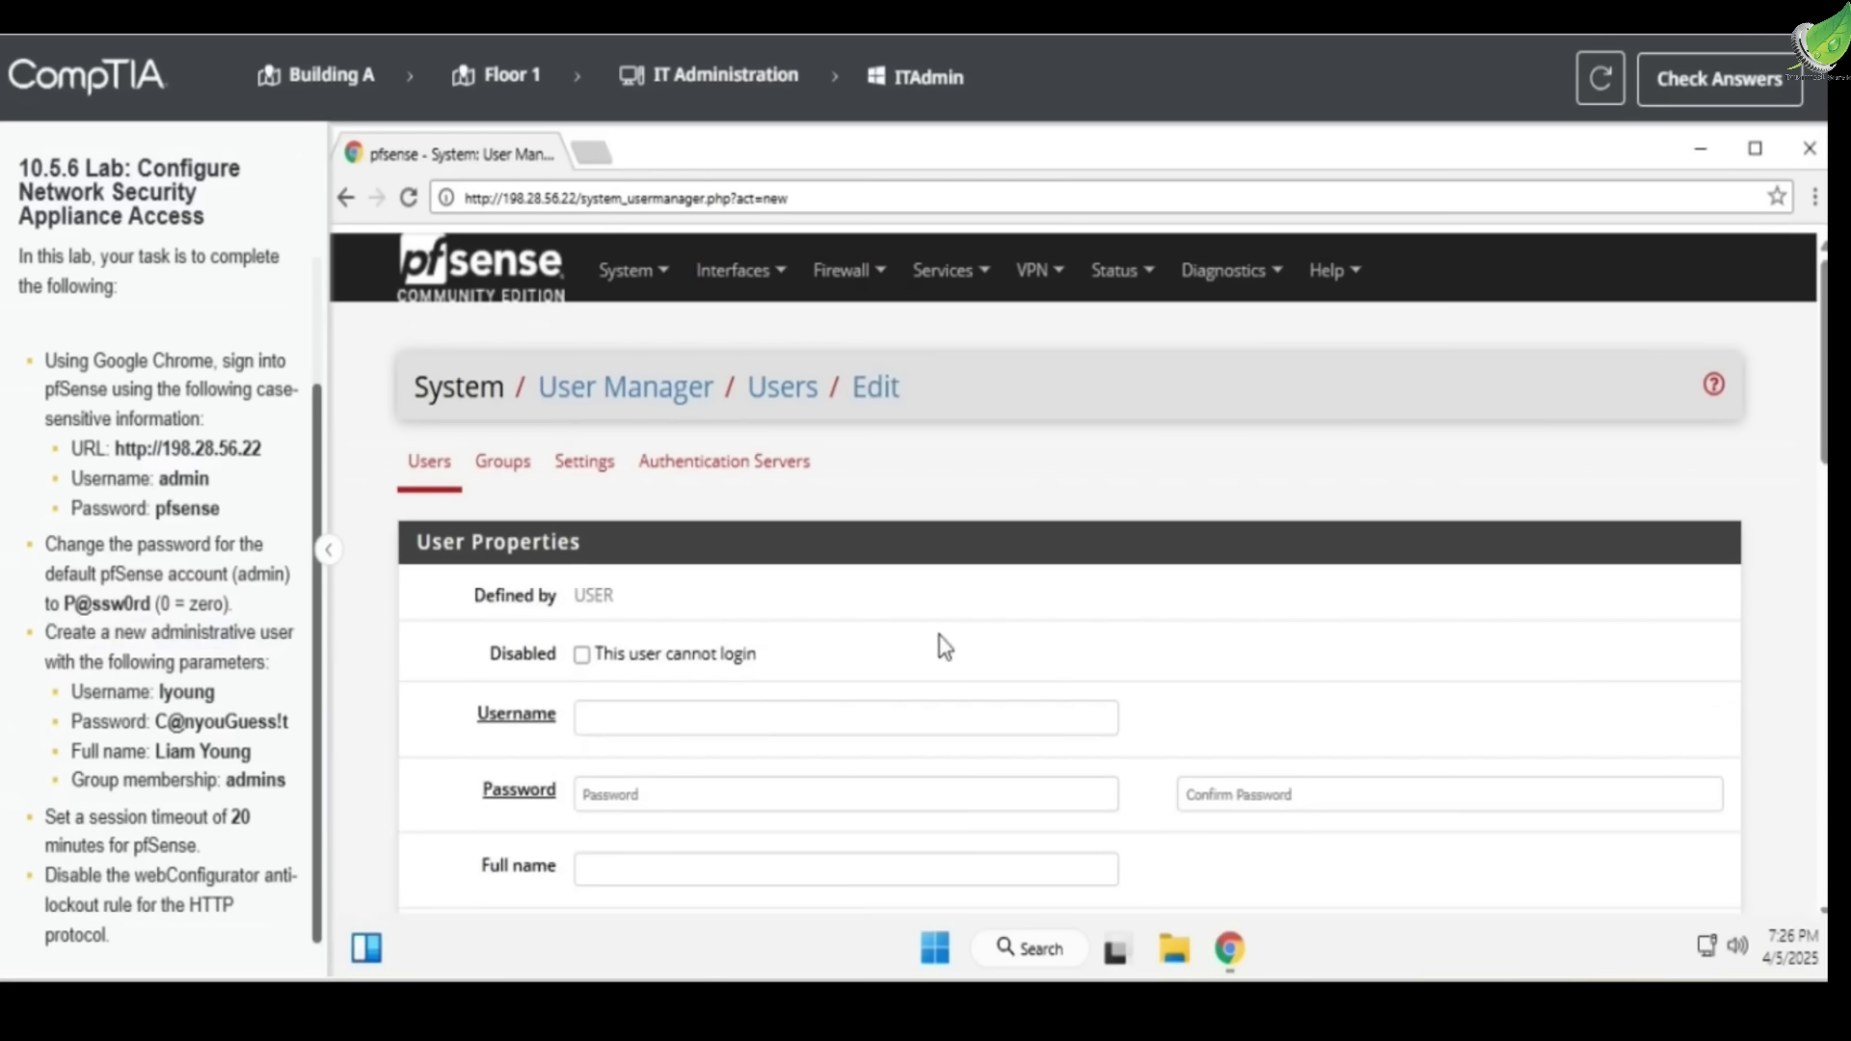
# Enter the new user's username, password and matching confirmation
pyautogui.scroll(-2, 645, 656)
pyautogui.click(713, 578)
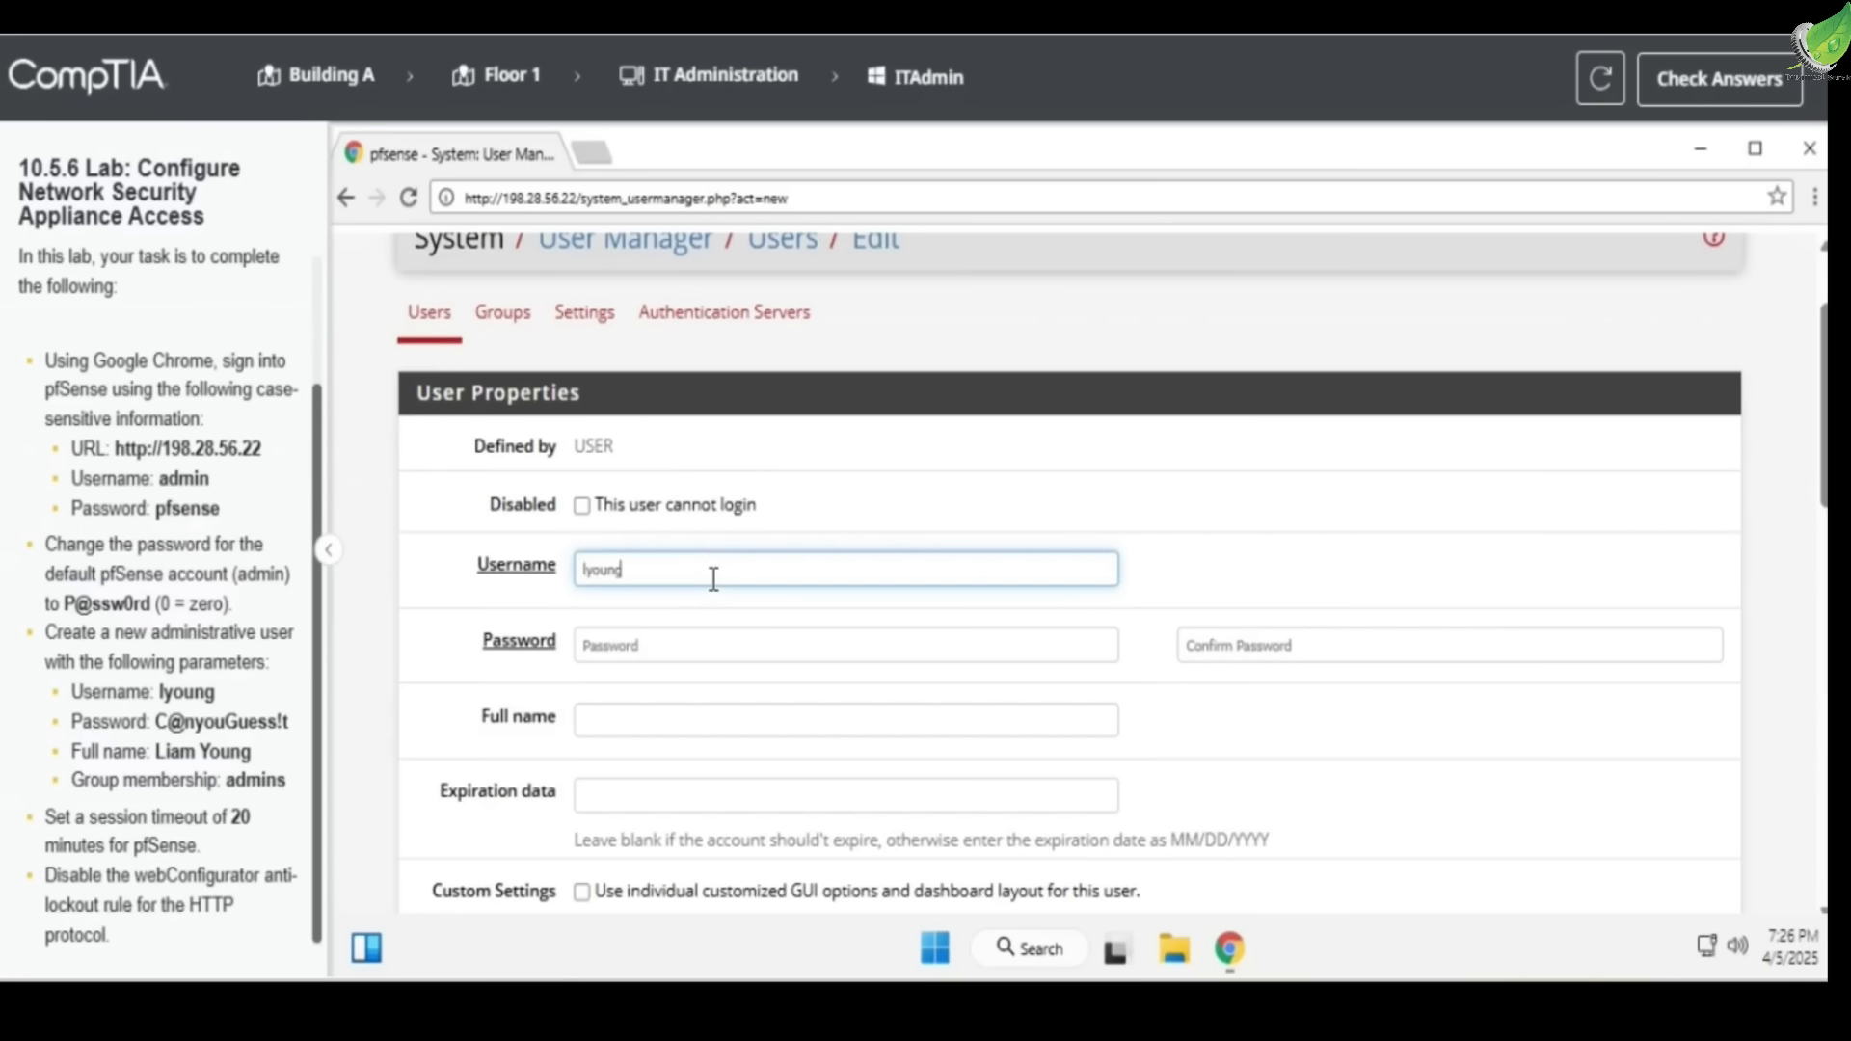
pyautogui.click(662, 641)
pyautogui.write('C')
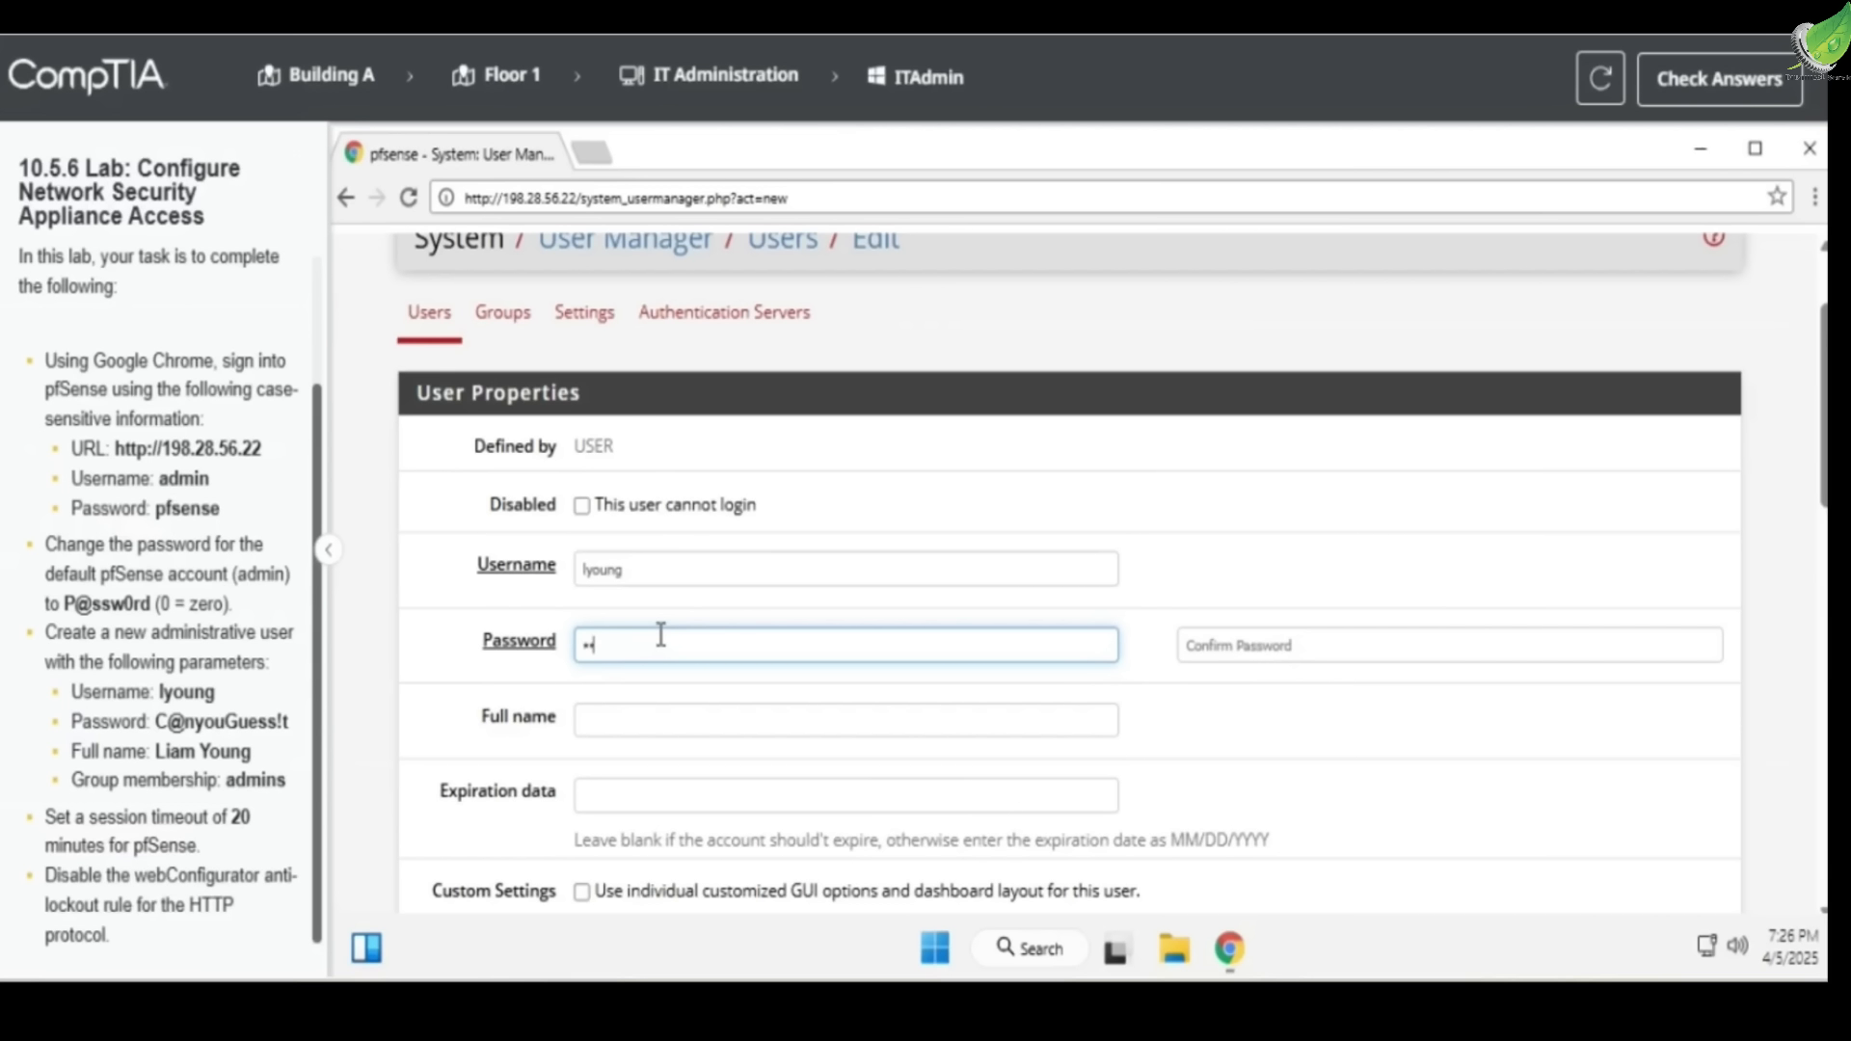
pyautogui.write('@')
pyautogui.press('BackSpace')
pyautogui.press('BackSpace')
pyautogui.write('C@')
pyautogui.press('BackSpace')
pyautogui.press('BackSpace')
pyautogui.write('C')
pyautogui.click(1391, 639)
pyautogui.write('C')
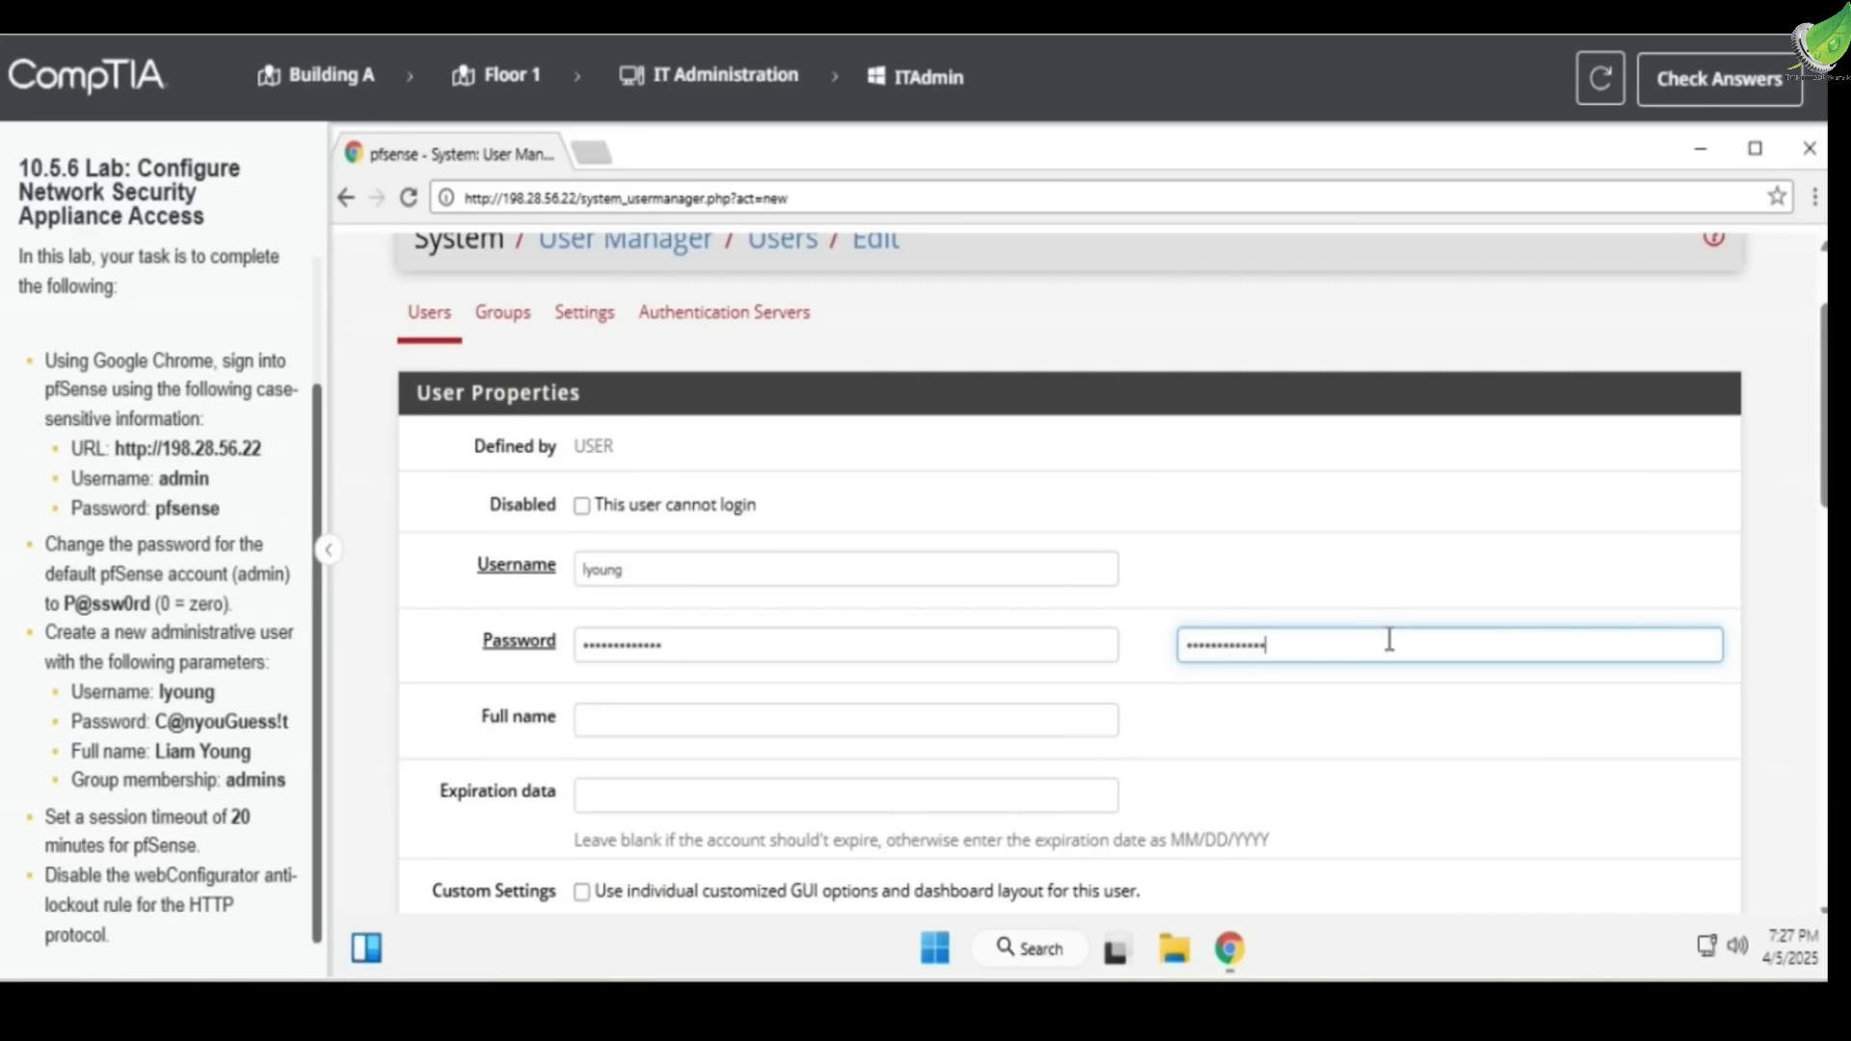
pyautogui.click(828, 736)
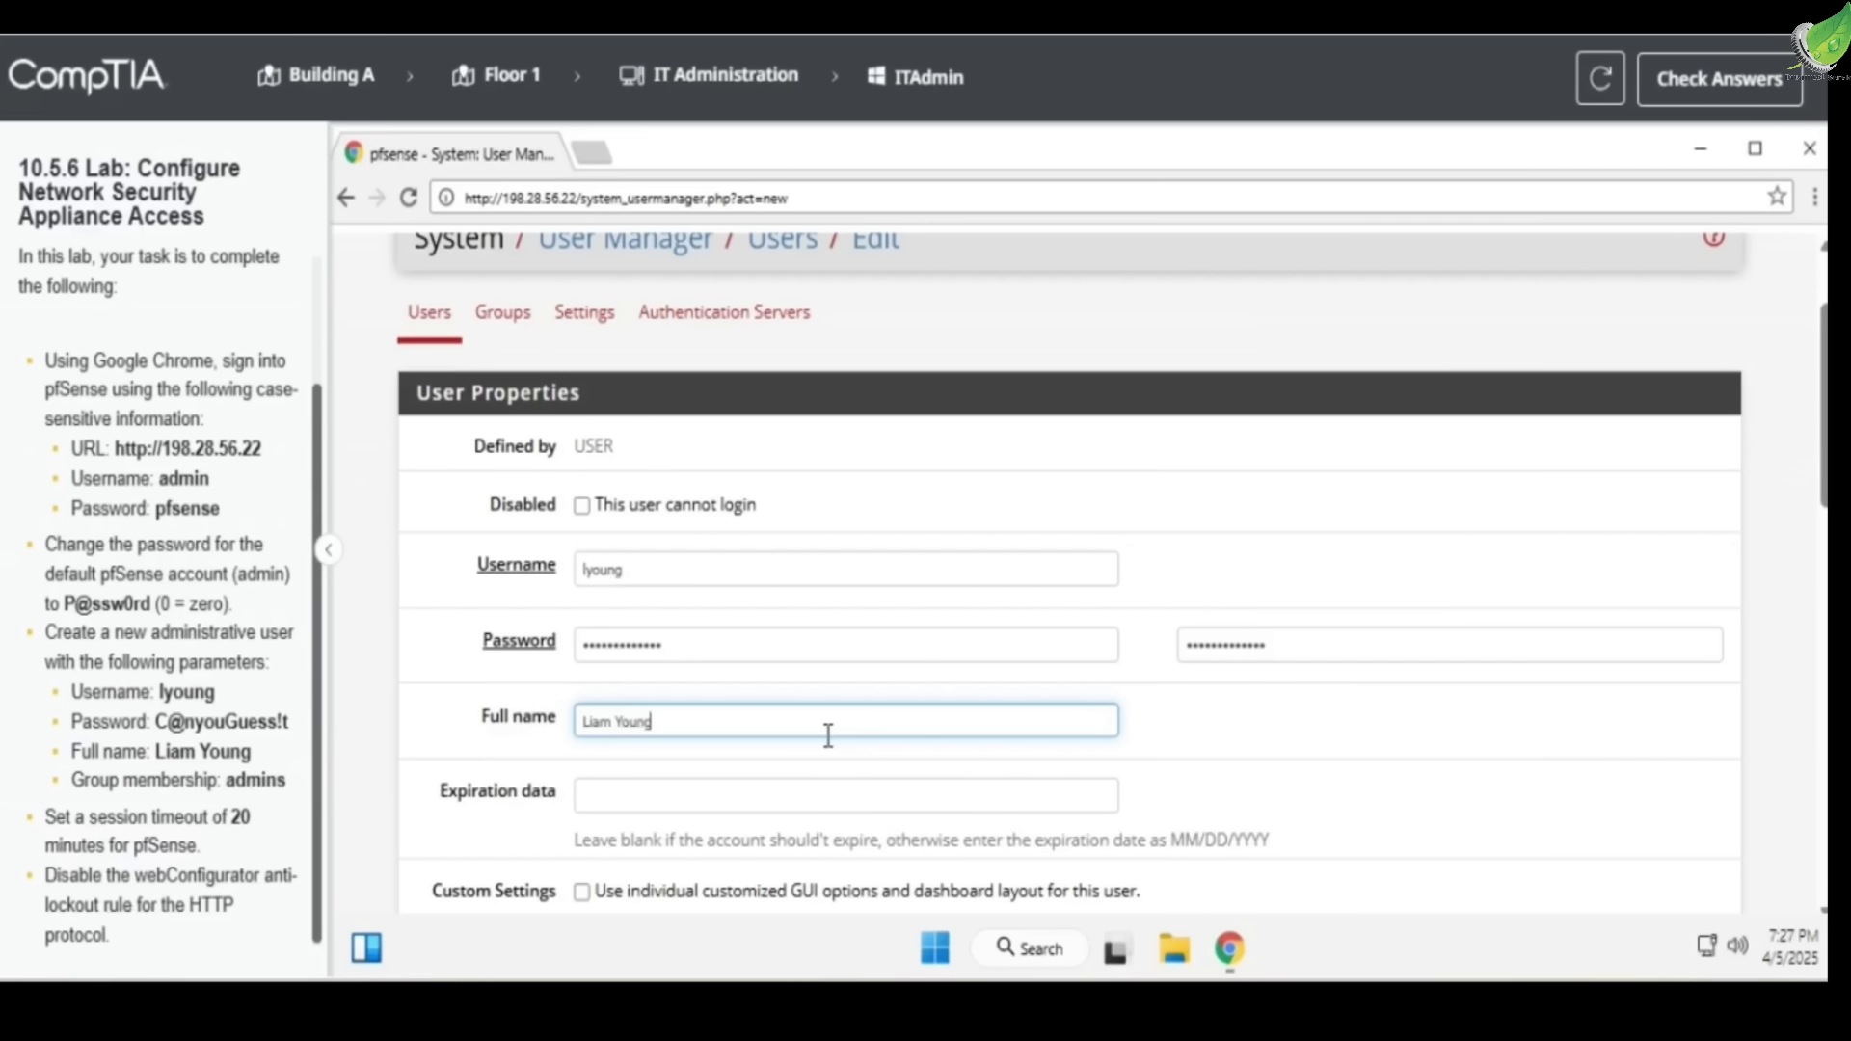
# Check the new user's password, full name and group requirement in the instructions
pyautogui.scroll(-3, 828, 736)
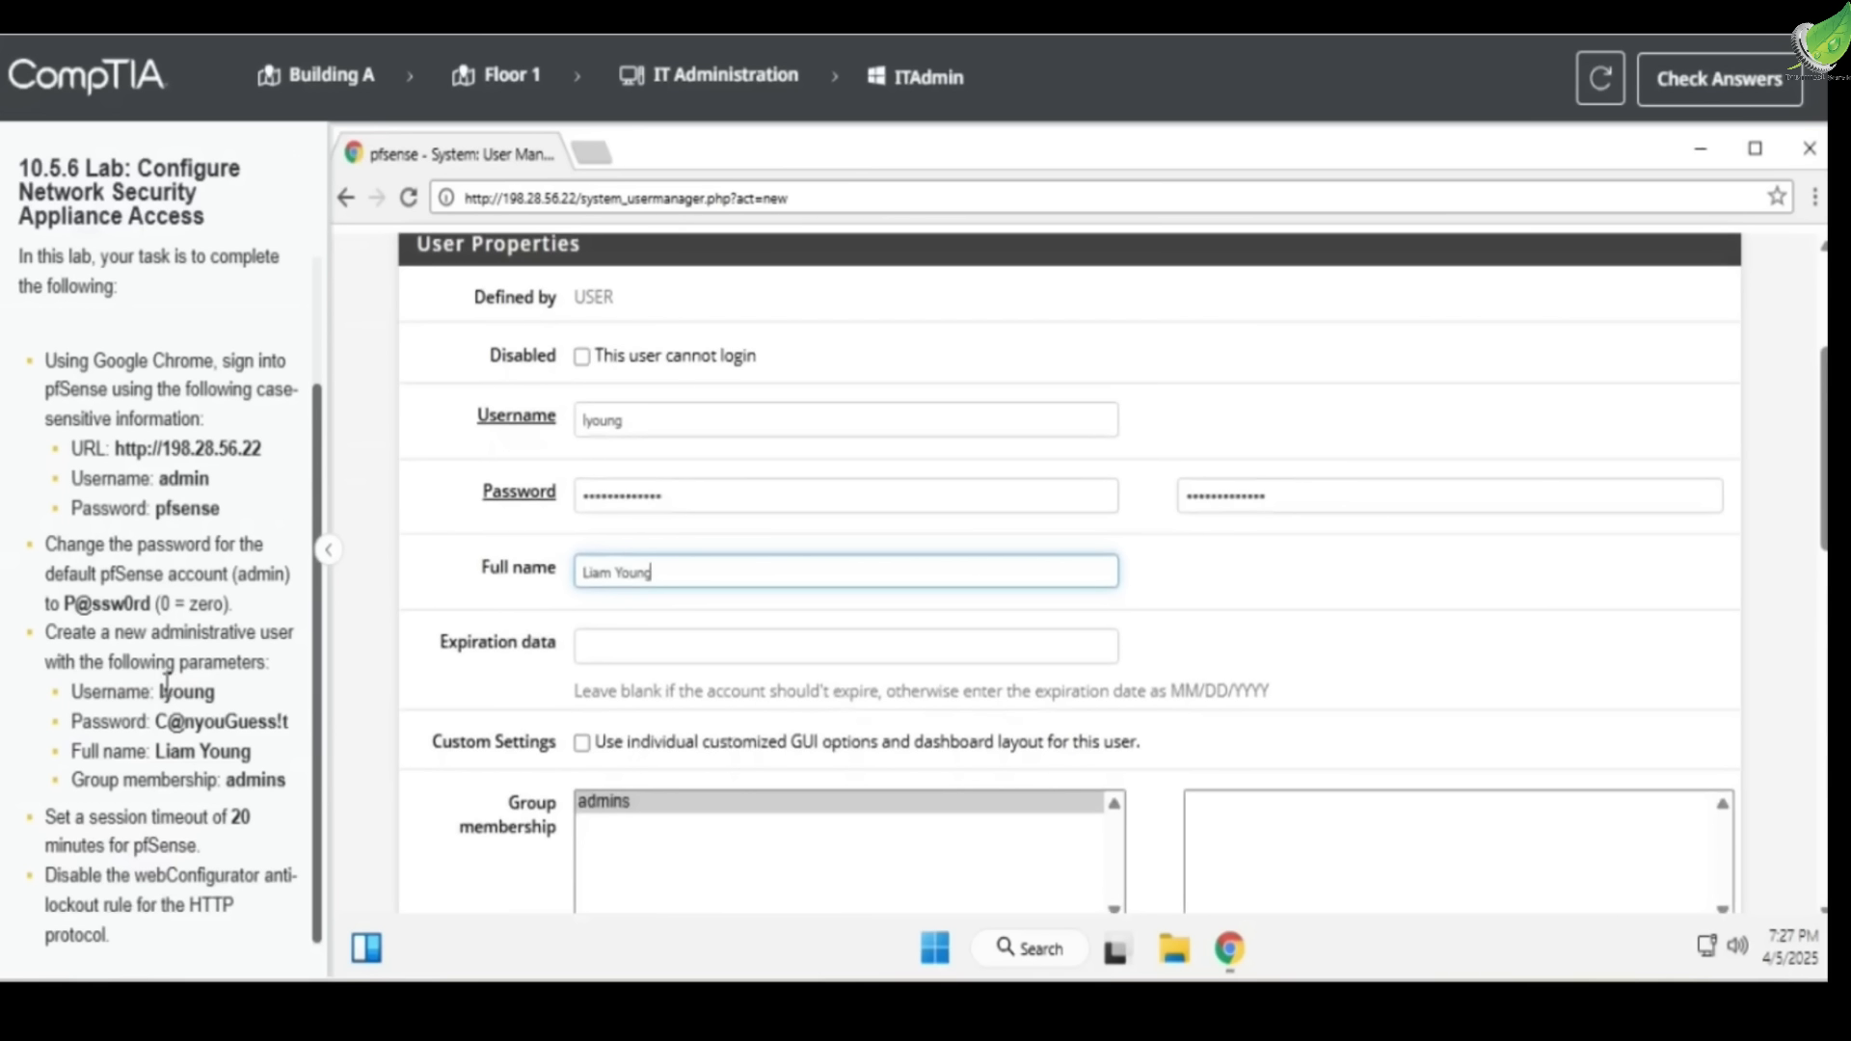
pyautogui.moveTo(123, 723); pyautogui.dragTo(290, 734)
pyautogui.moveTo(149, 751); pyautogui.dragTo(252, 754)
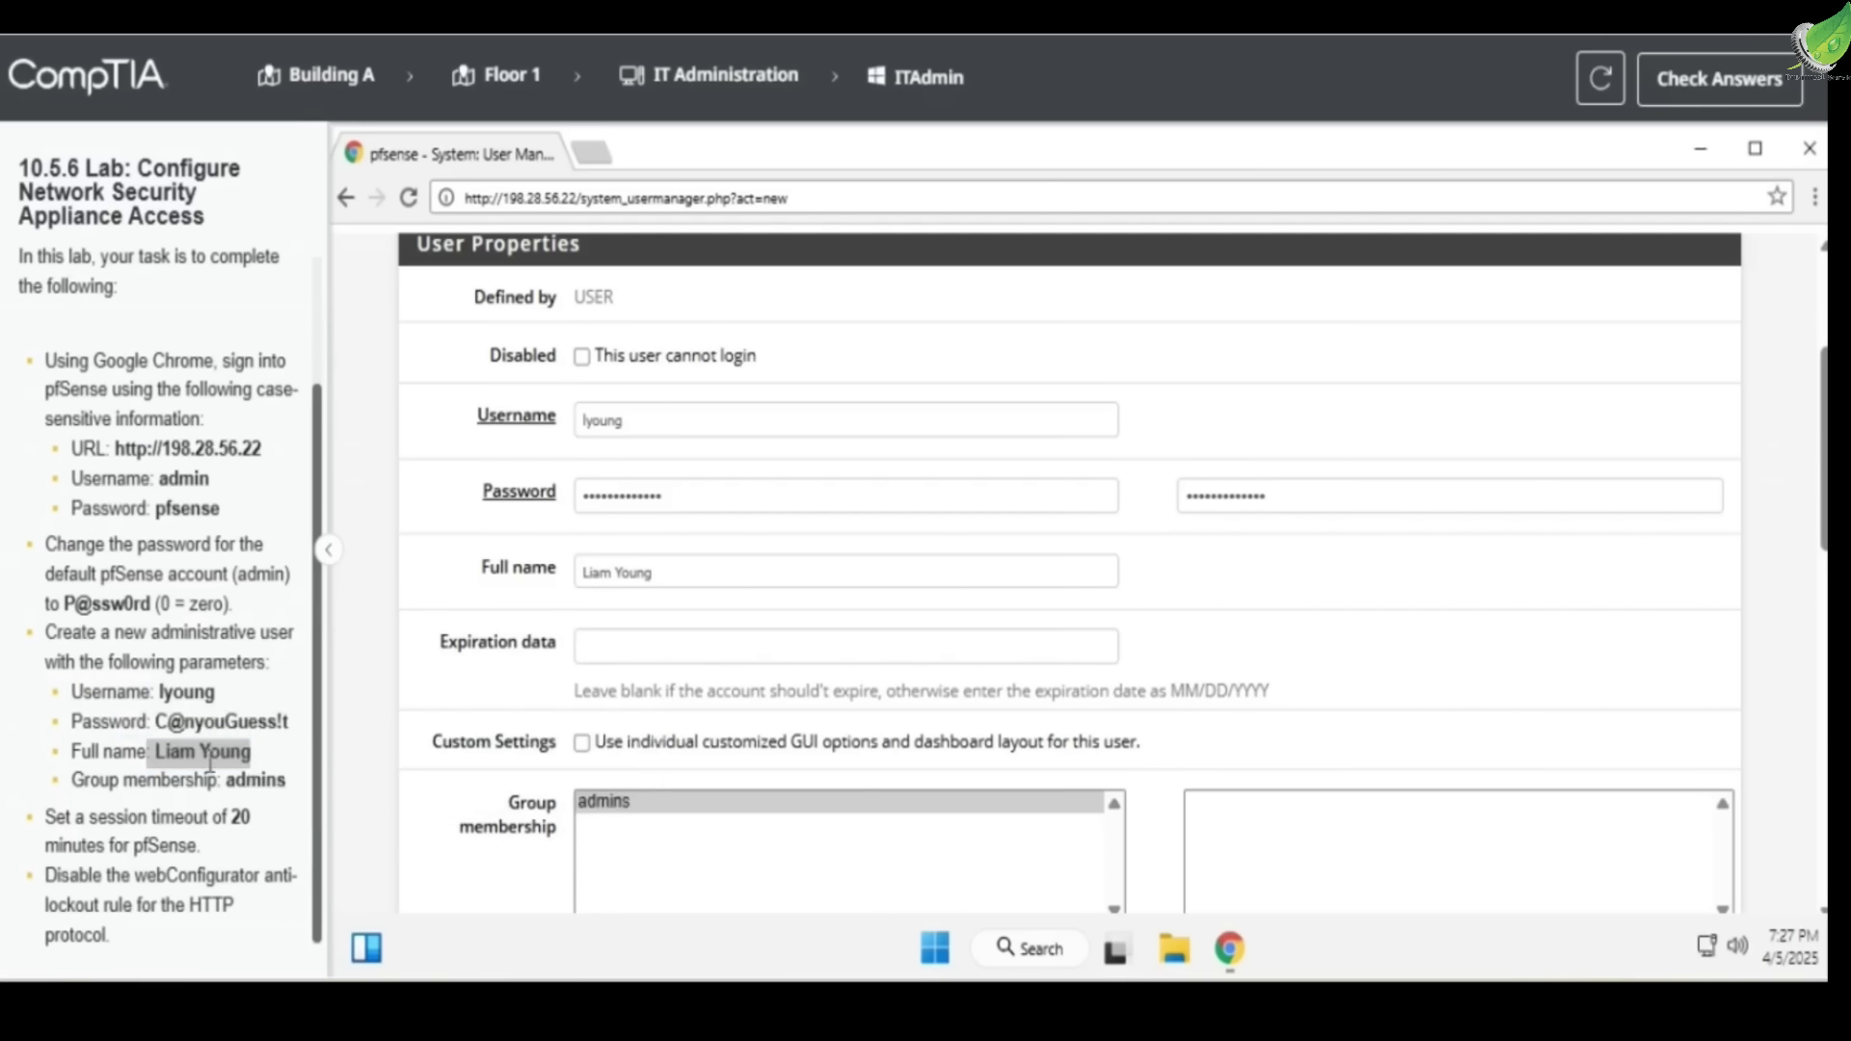
pyautogui.moveTo(50, 782); pyautogui.dragTo(279, 783)
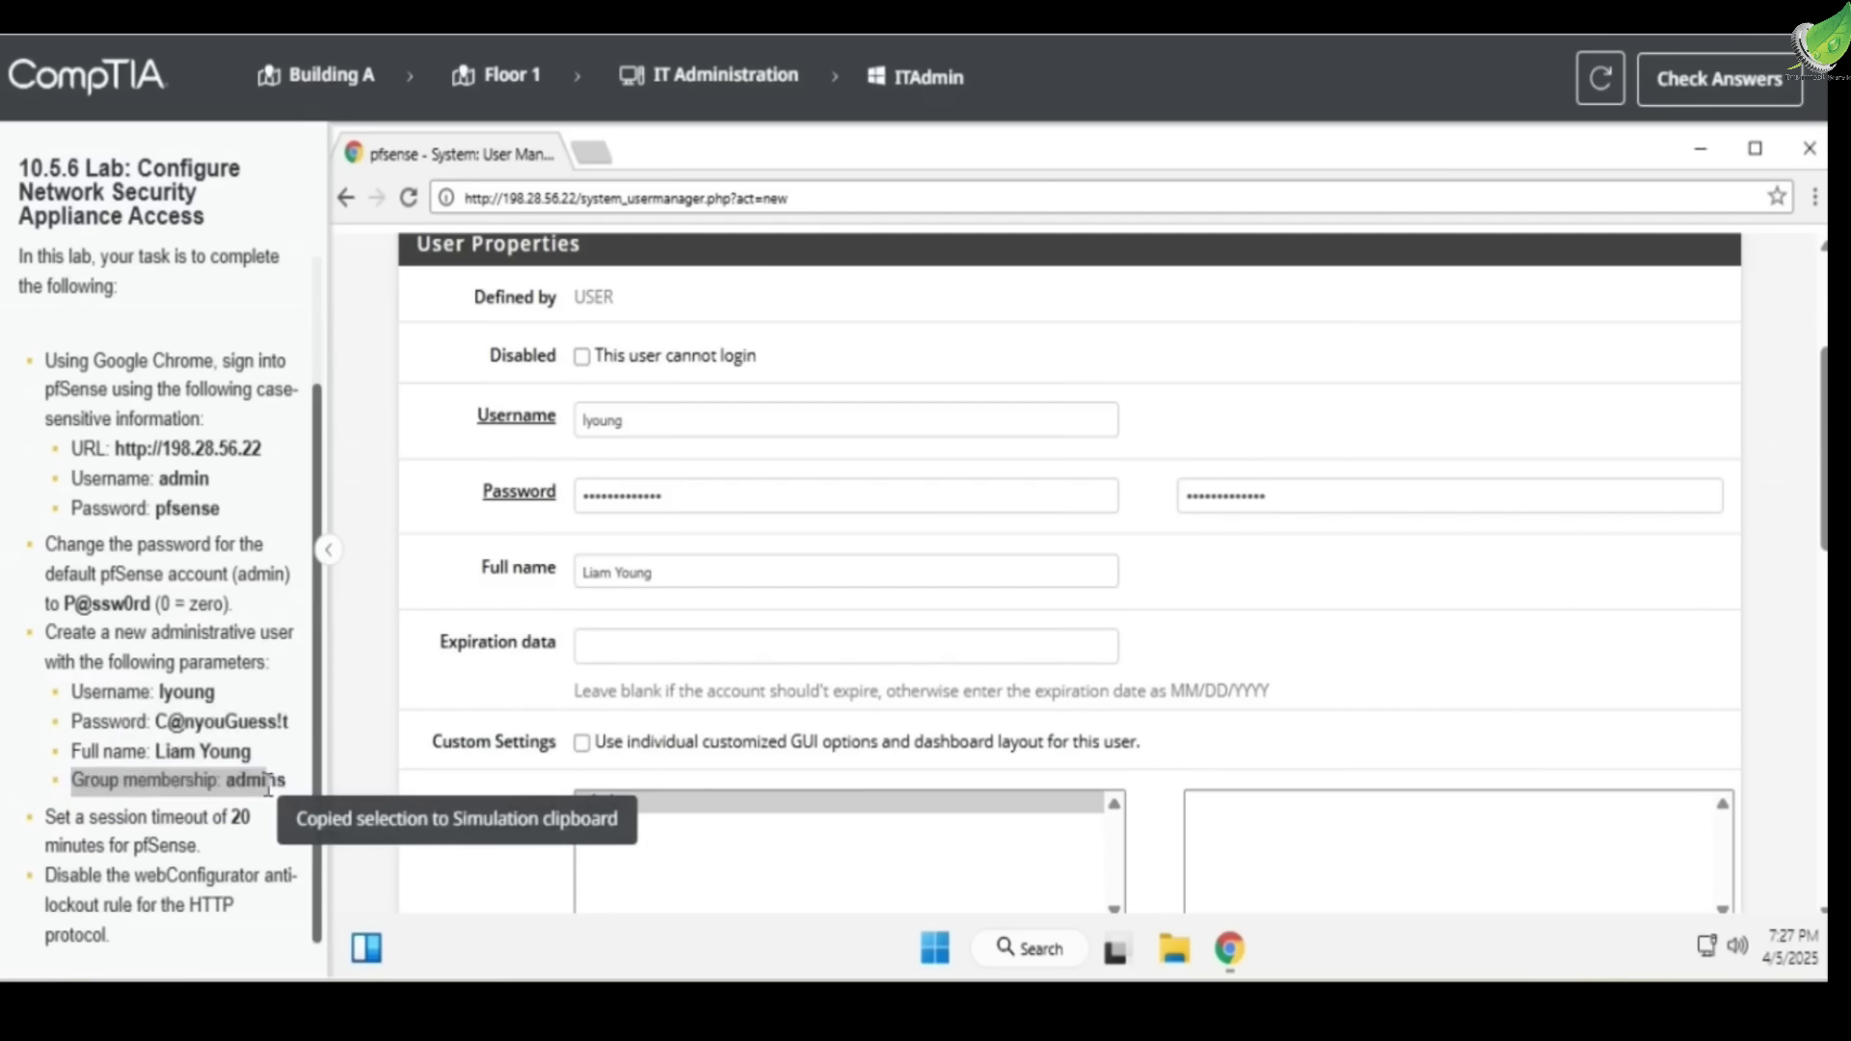
pyautogui.scroll(-2, 829, 733)
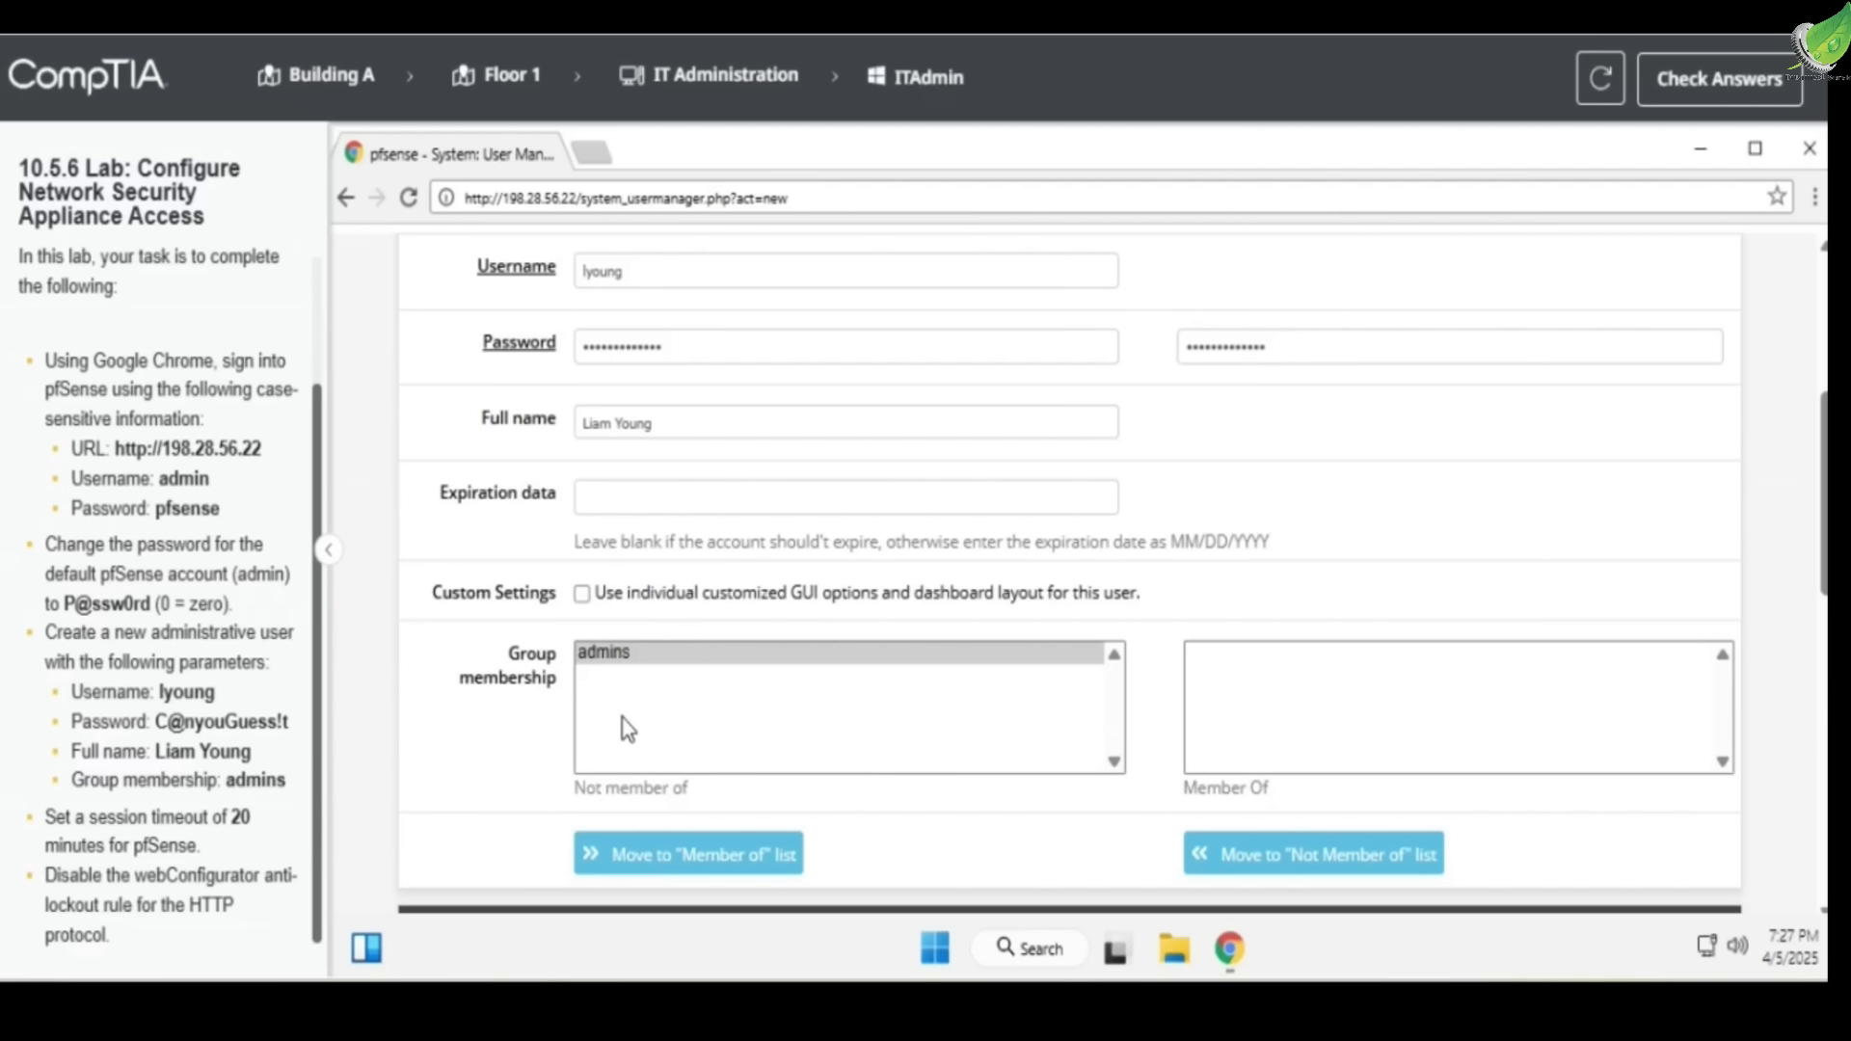
# Move the admins group into the new user's Member of list and save the user
pyautogui.click(654, 665)
pyautogui.click(684, 854)
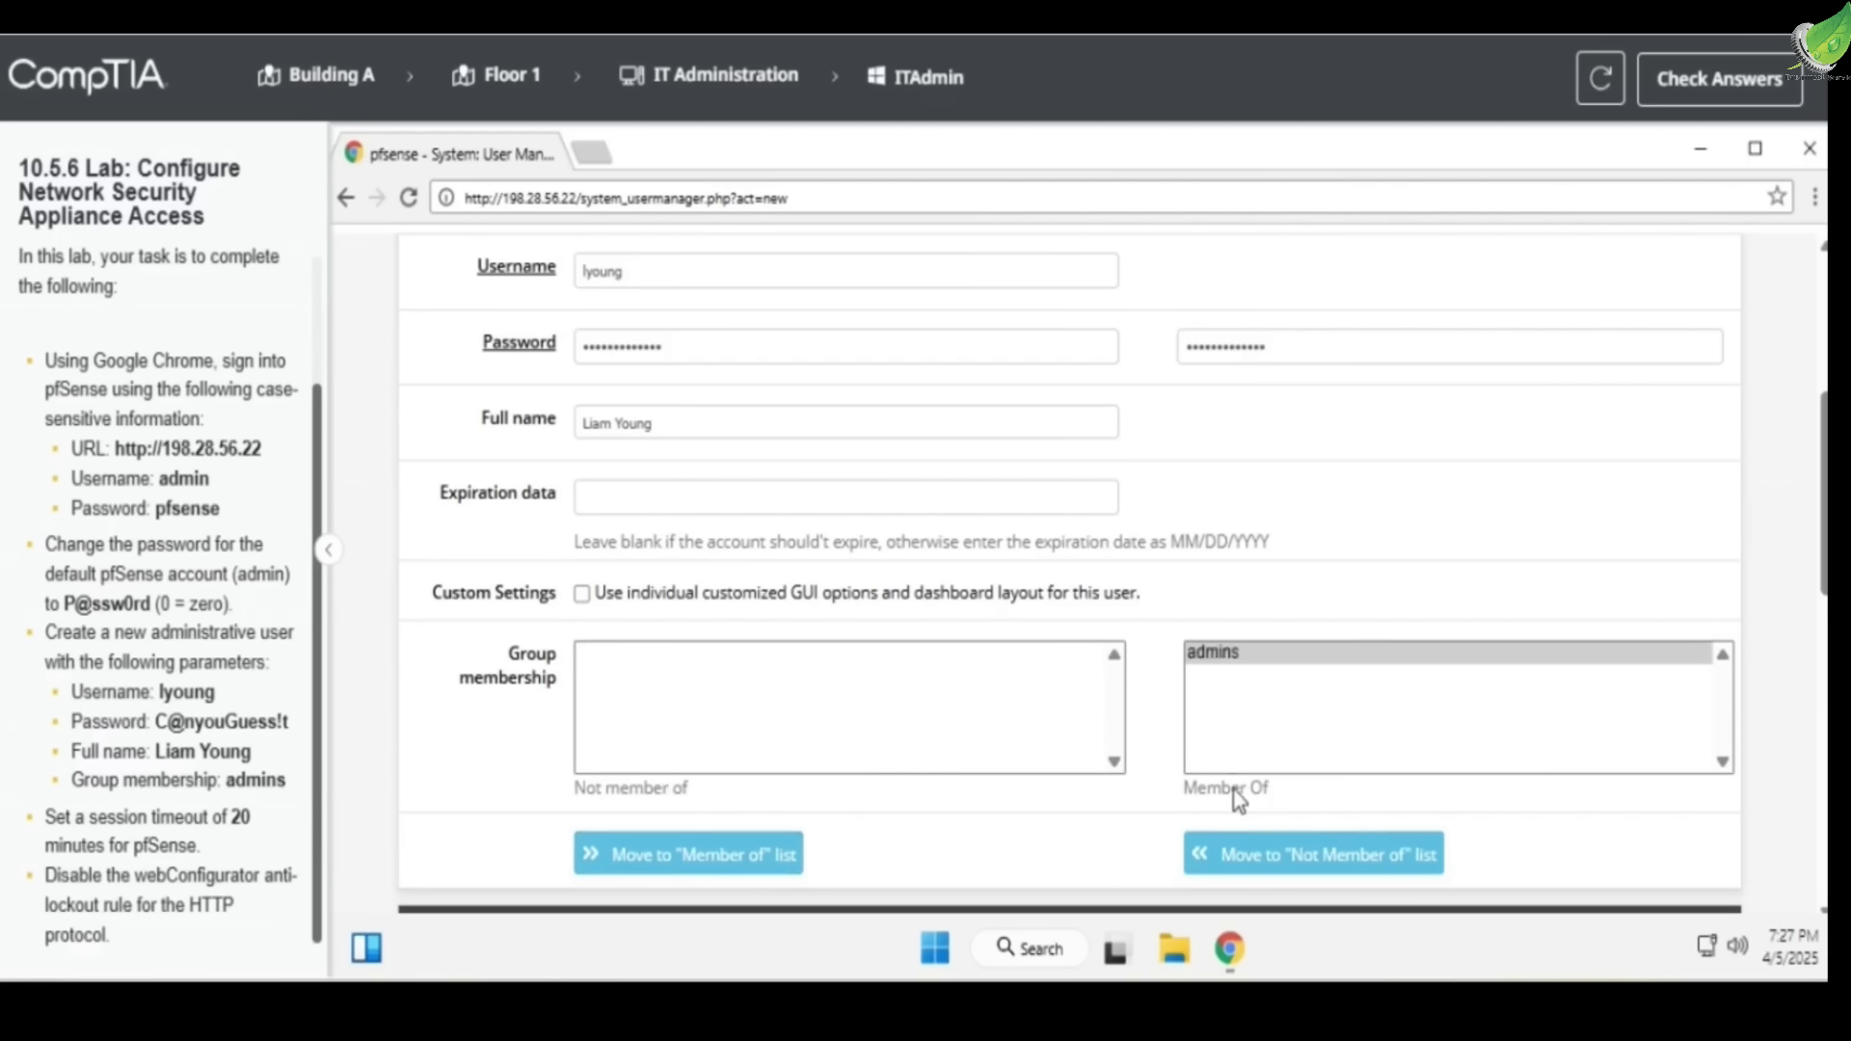
pyautogui.scroll(-10, 983, 750)
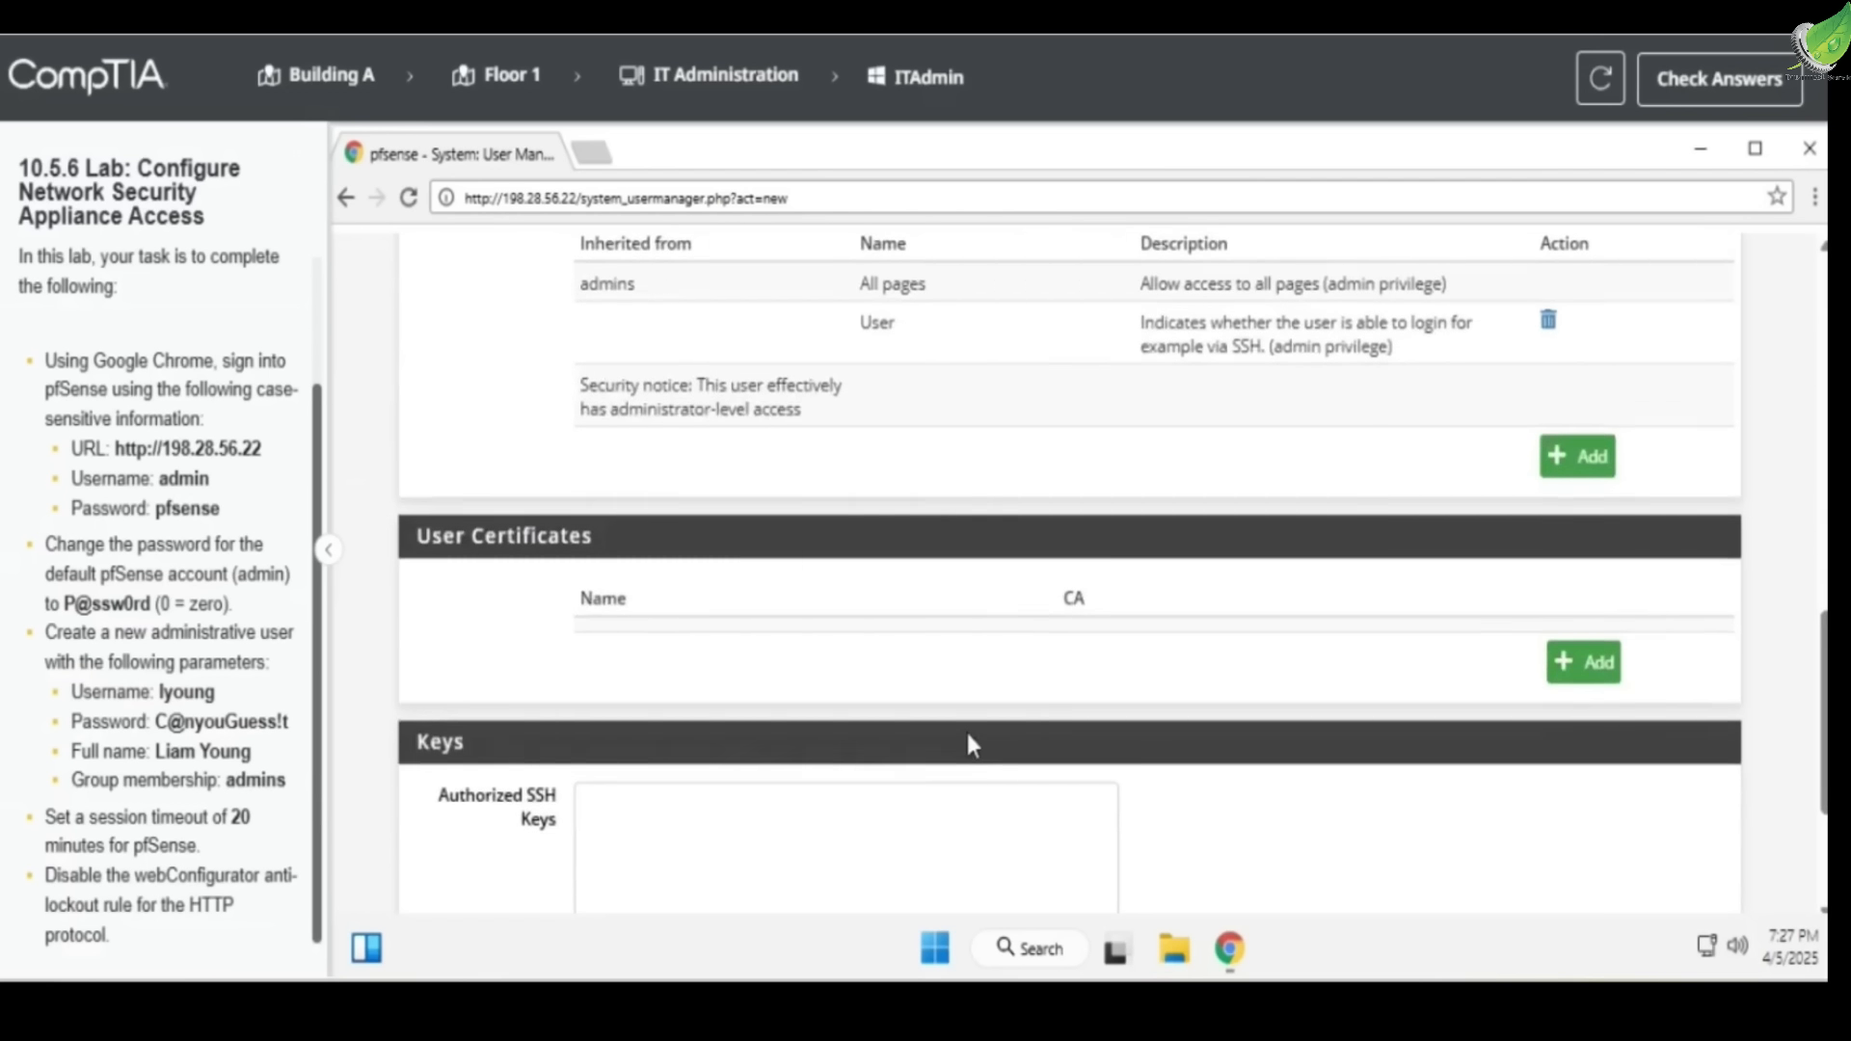
pyautogui.click(610, 803)
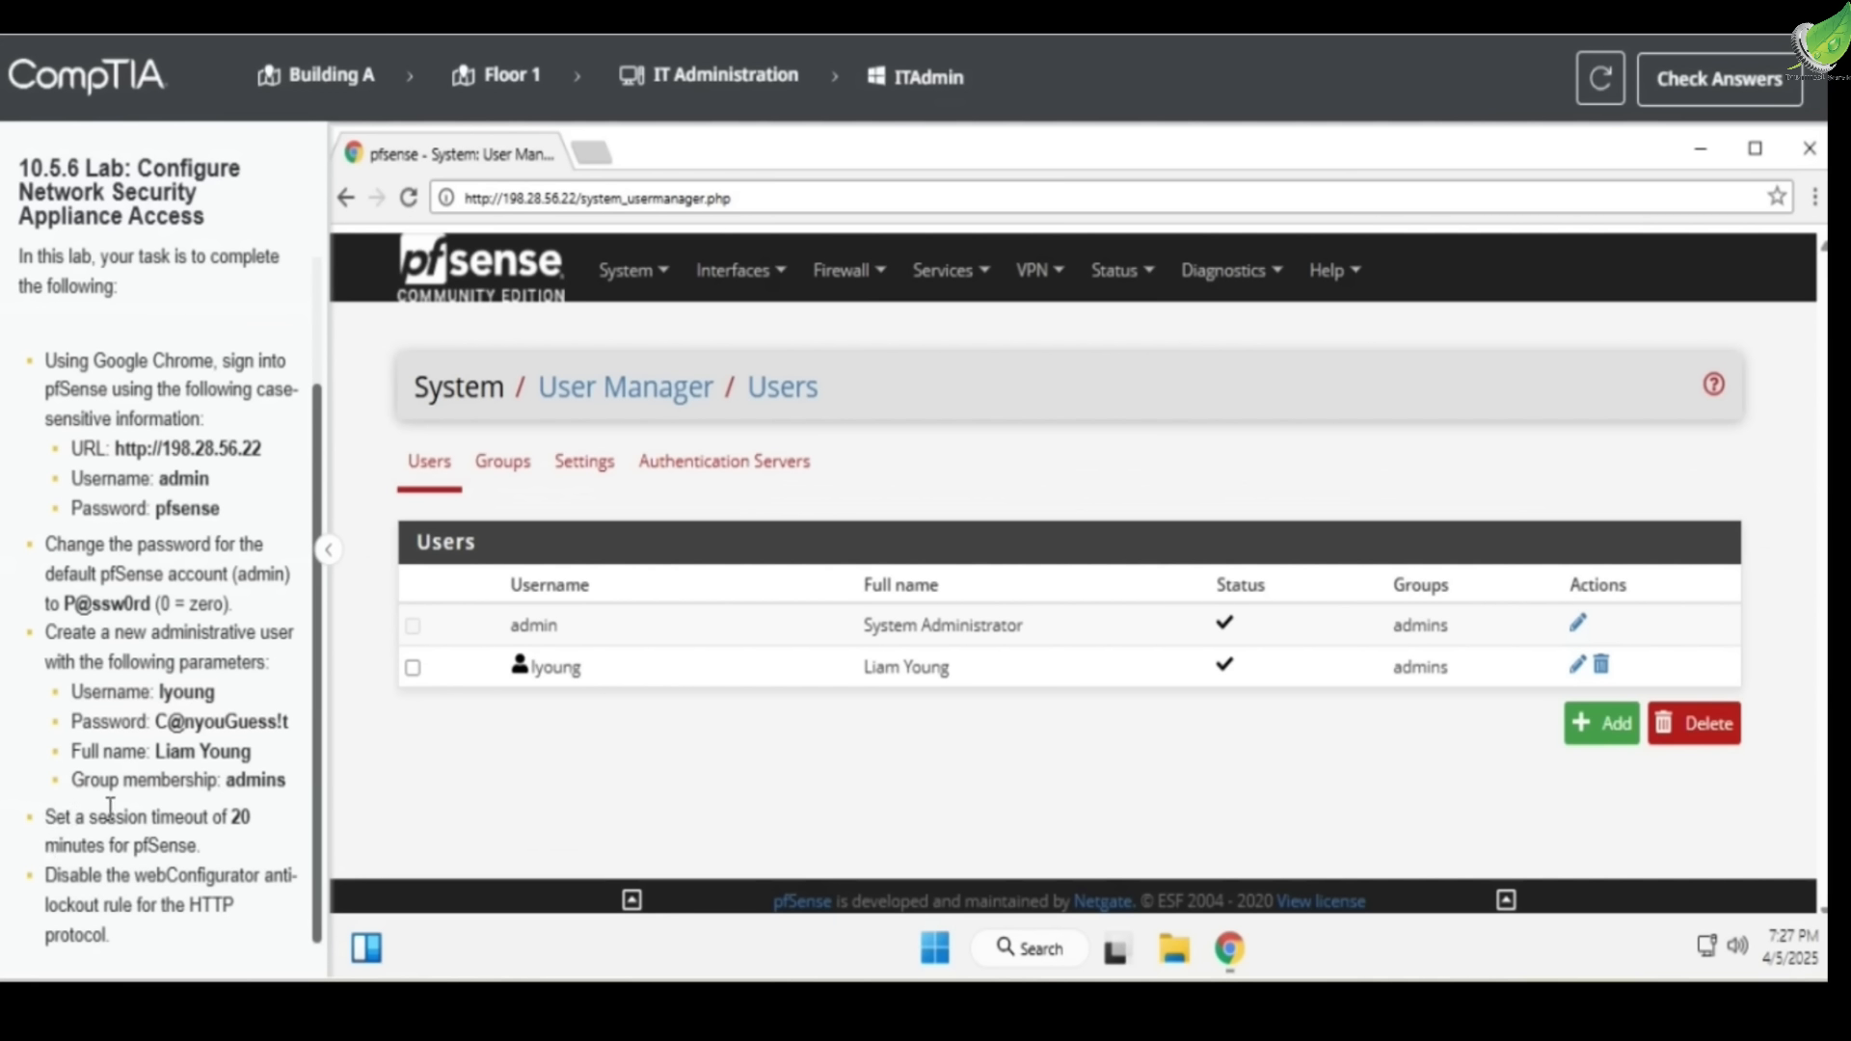
# Note the 20-minute timeout requirement and open the User Manager Settings page
pyautogui.moveTo(132, 821); pyautogui.dragTo(251, 820)
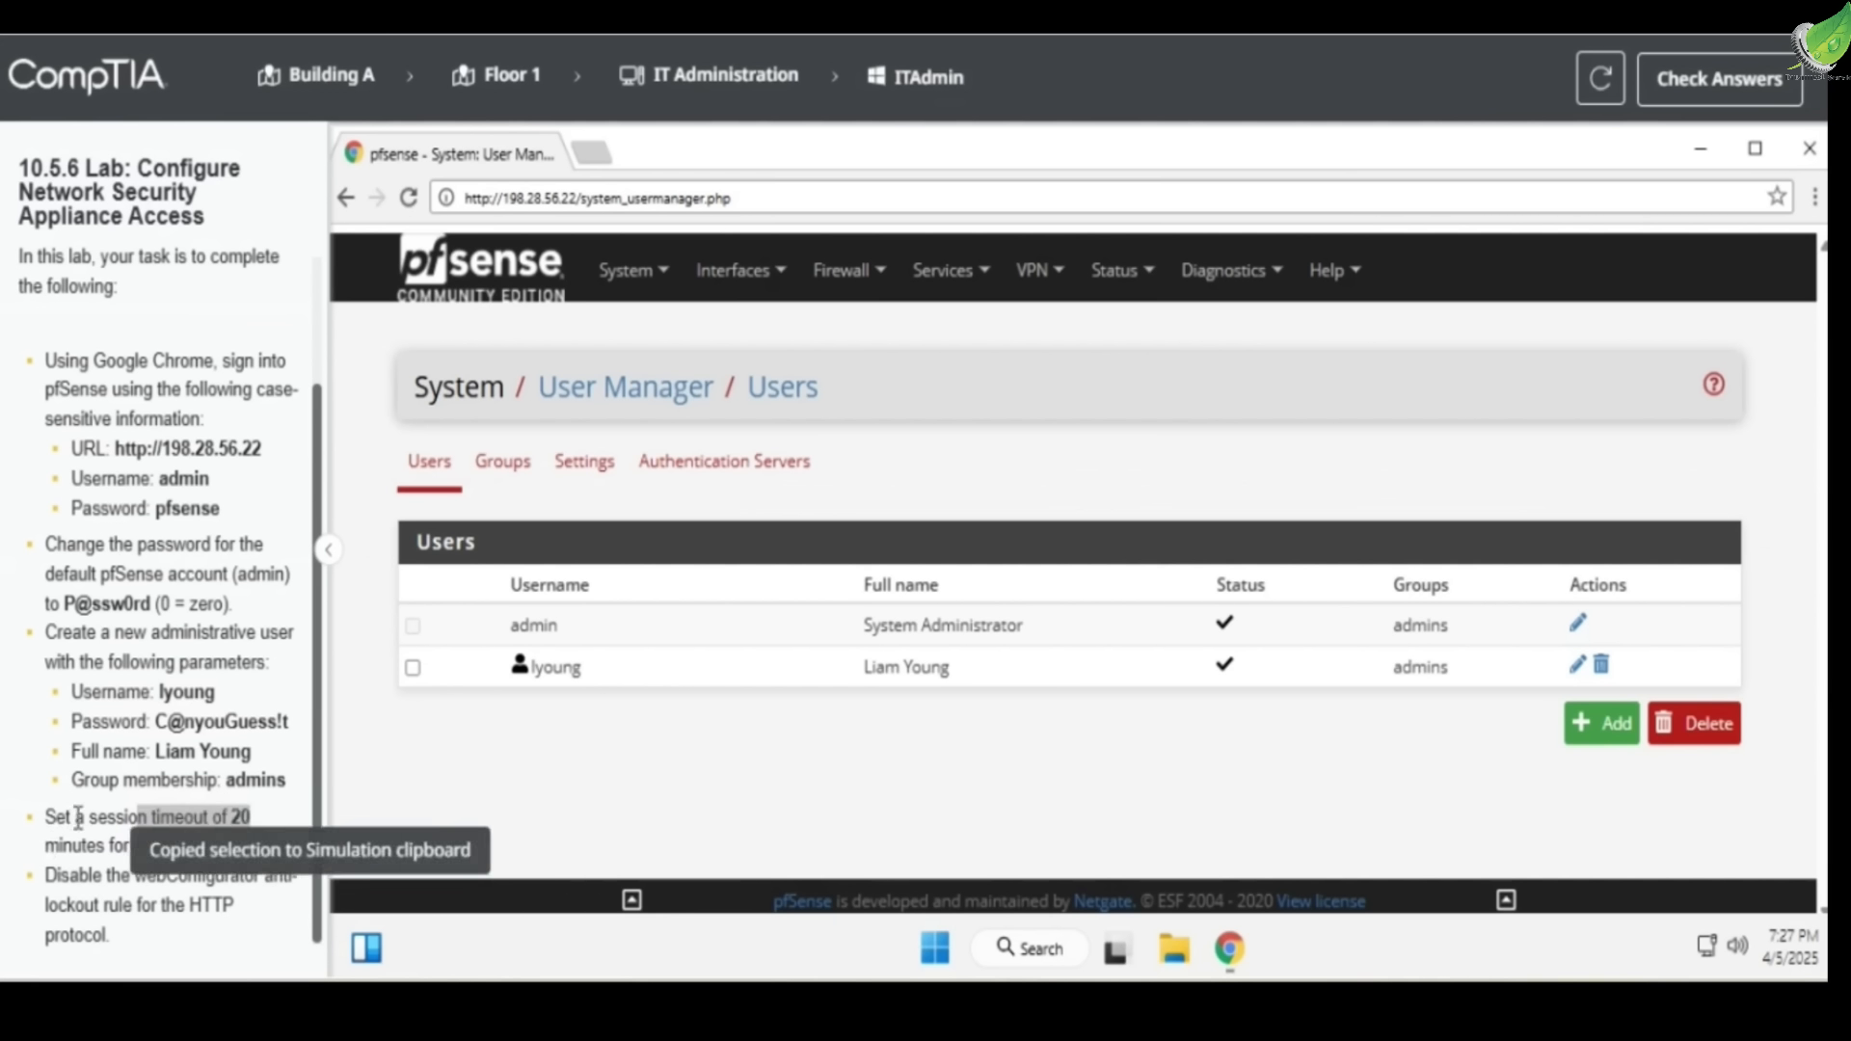
pyautogui.moveTo(44, 847); pyautogui.dragTo(153, 849)
pyautogui.click(477, 734)
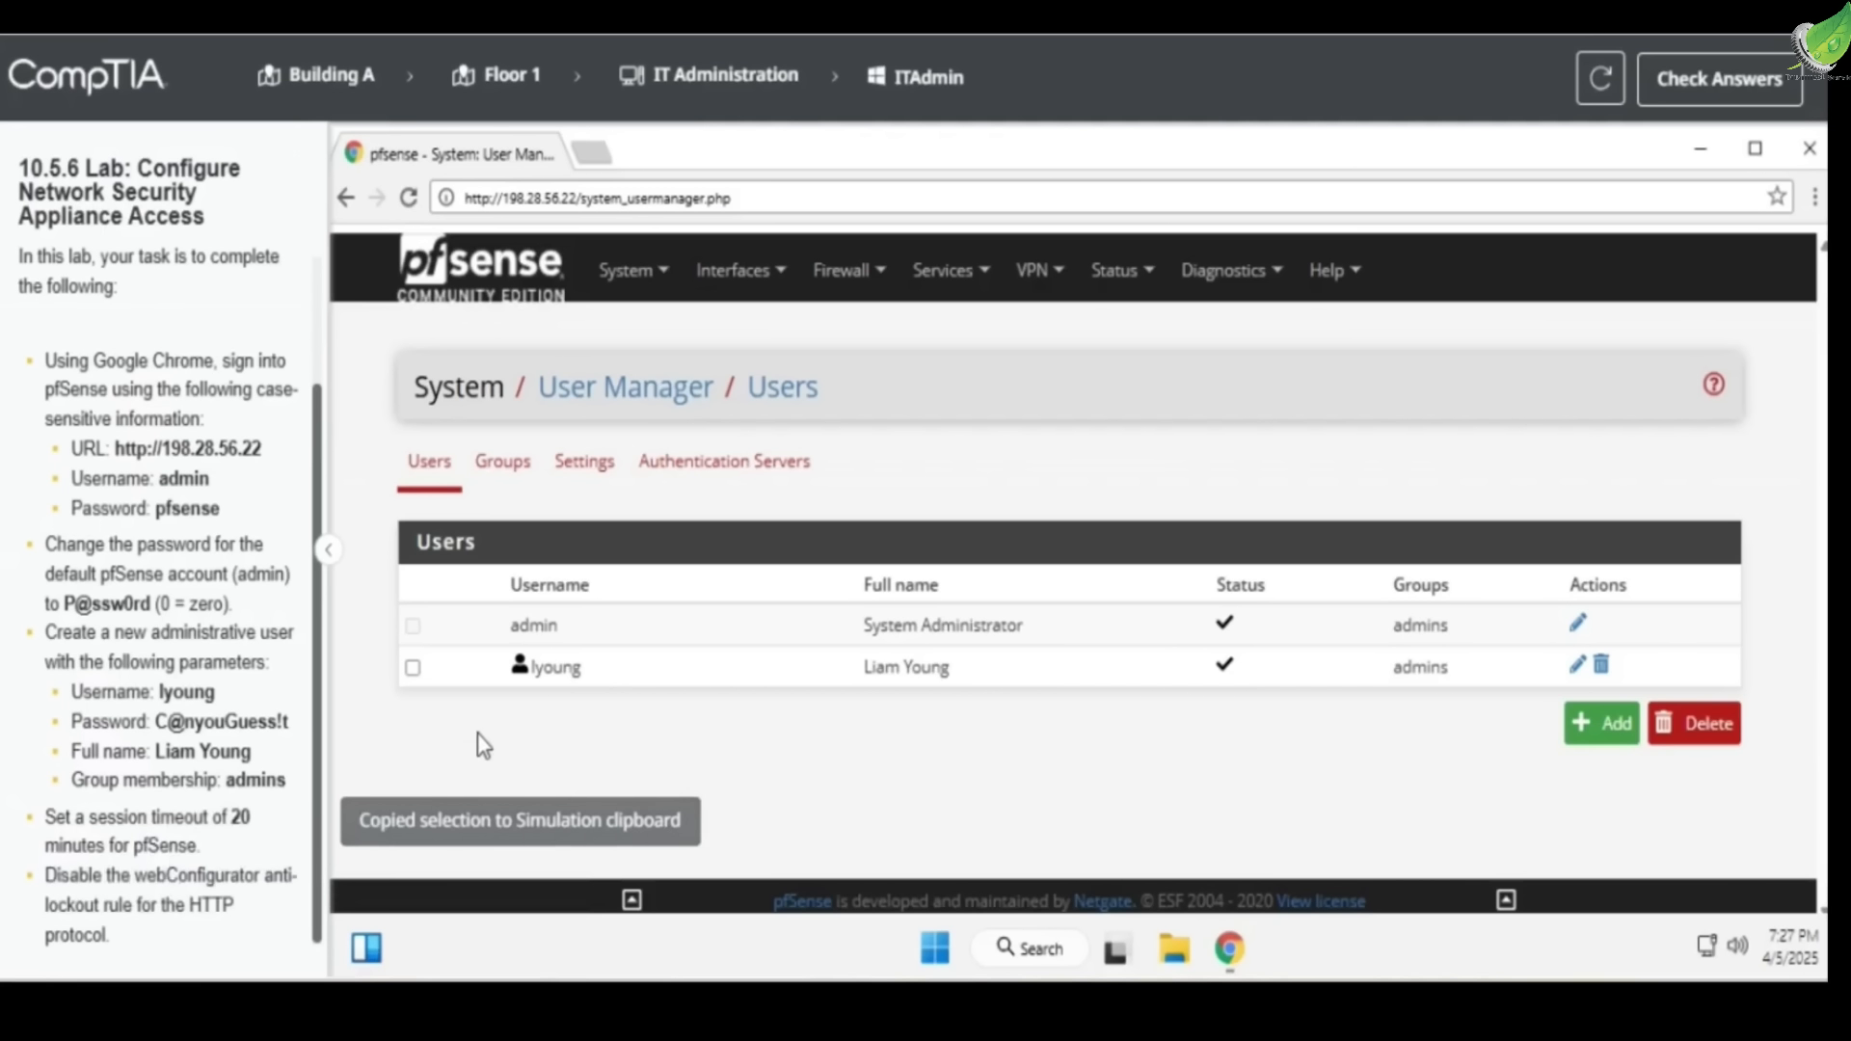
pyautogui.click(587, 473)
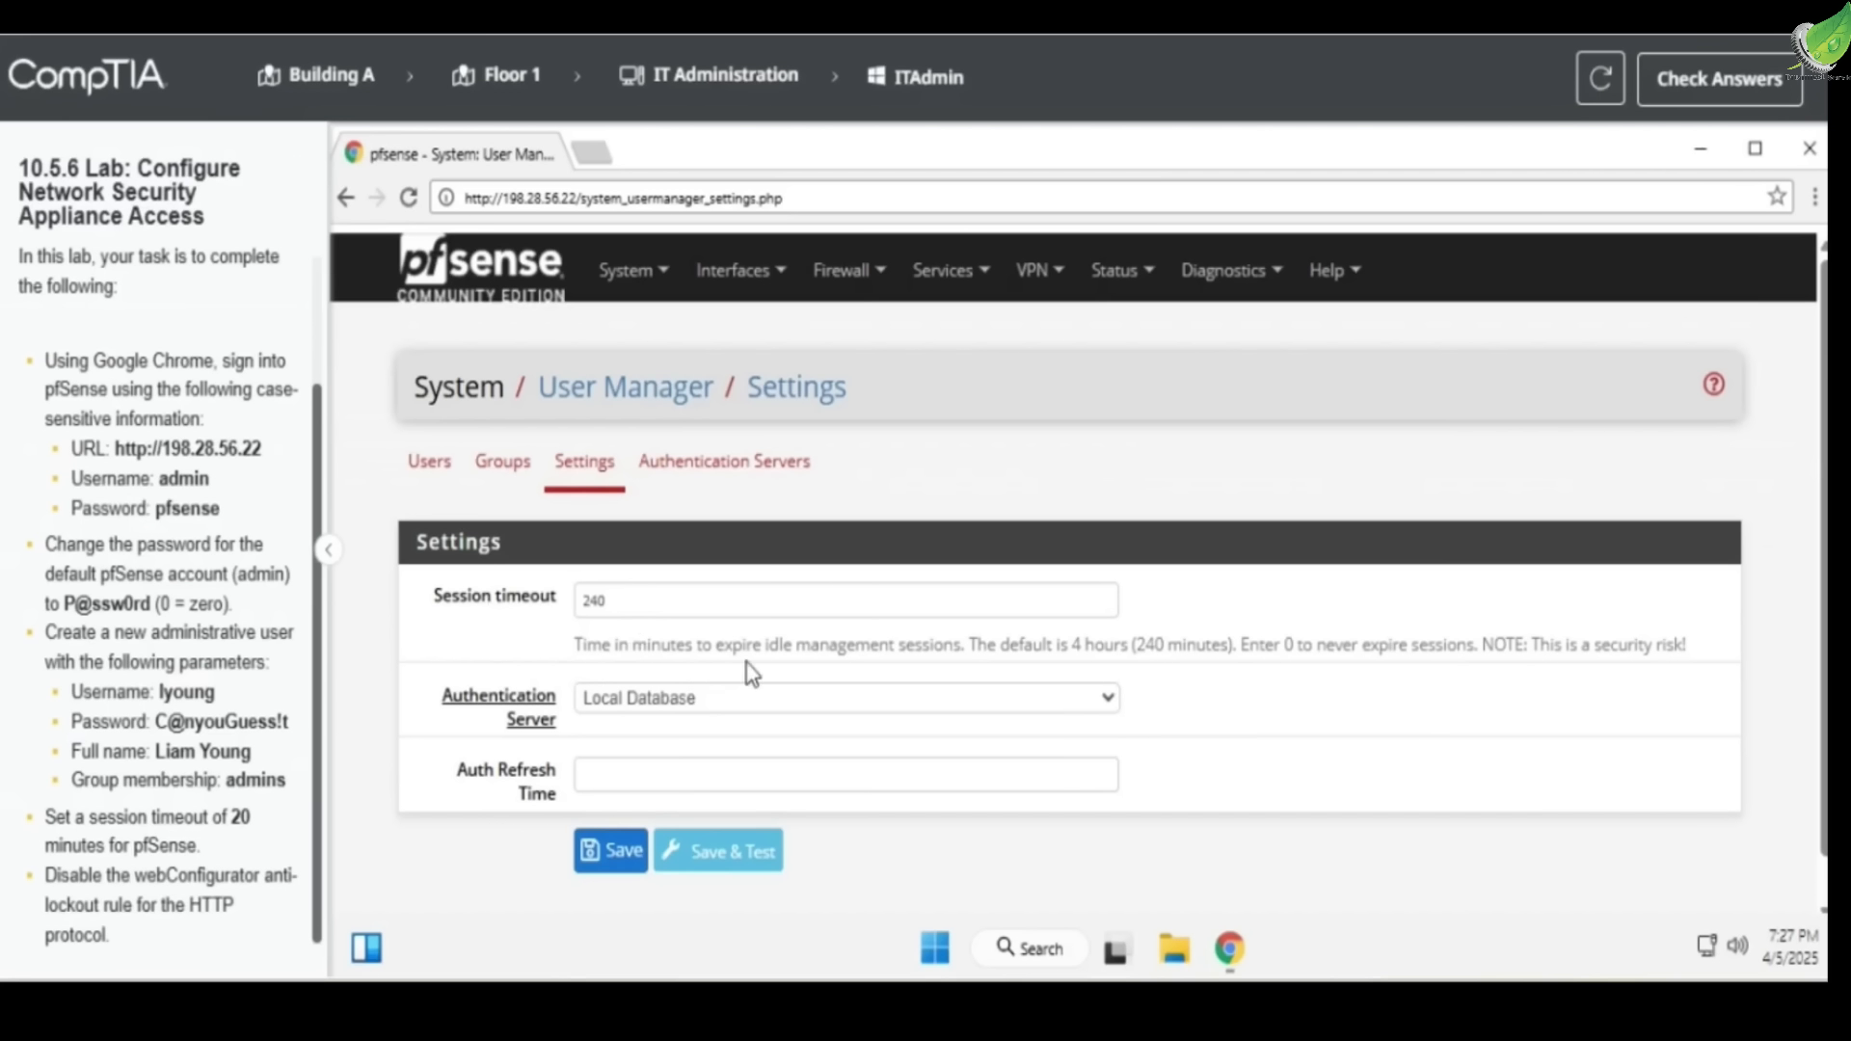
# Change Session timeout from 240 to 20 minutes and save
pyautogui.moveTo(766, 600); pyautogui.dragTo(552, 624)
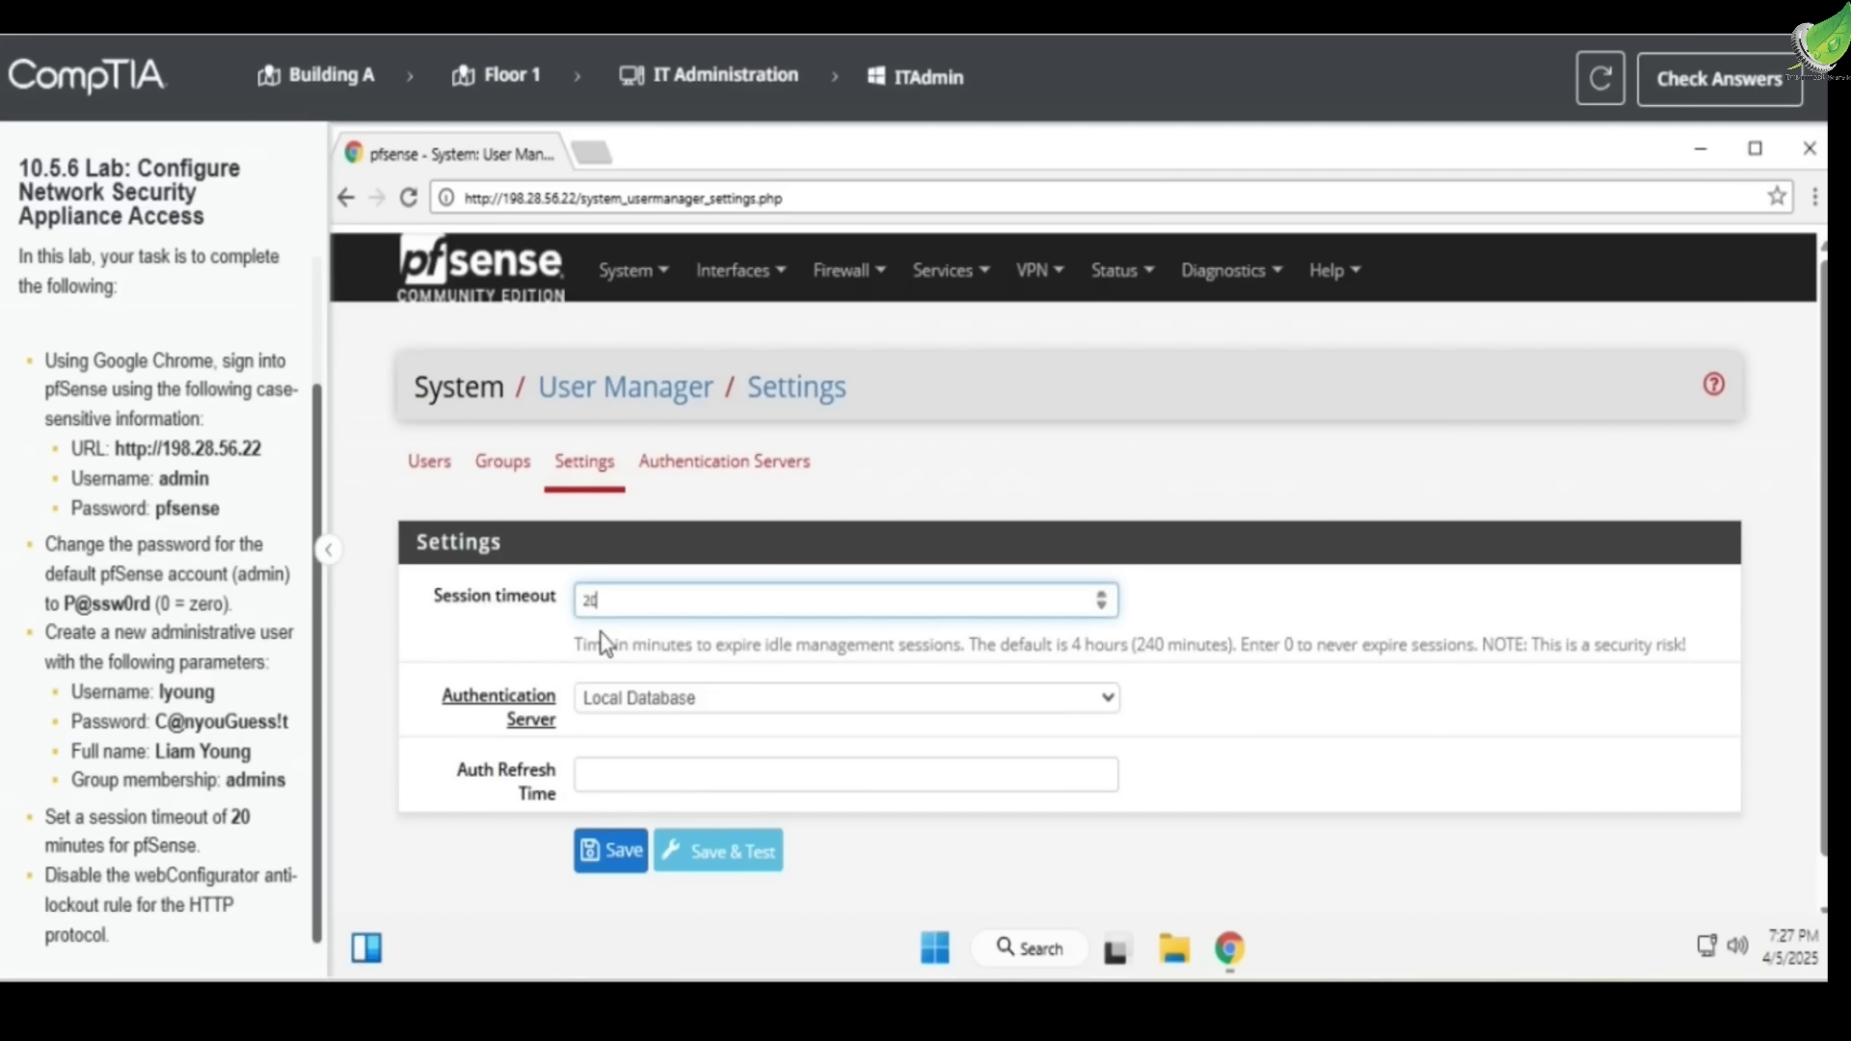
pyautogui.write('20')
pyautogui.click(611, 850)
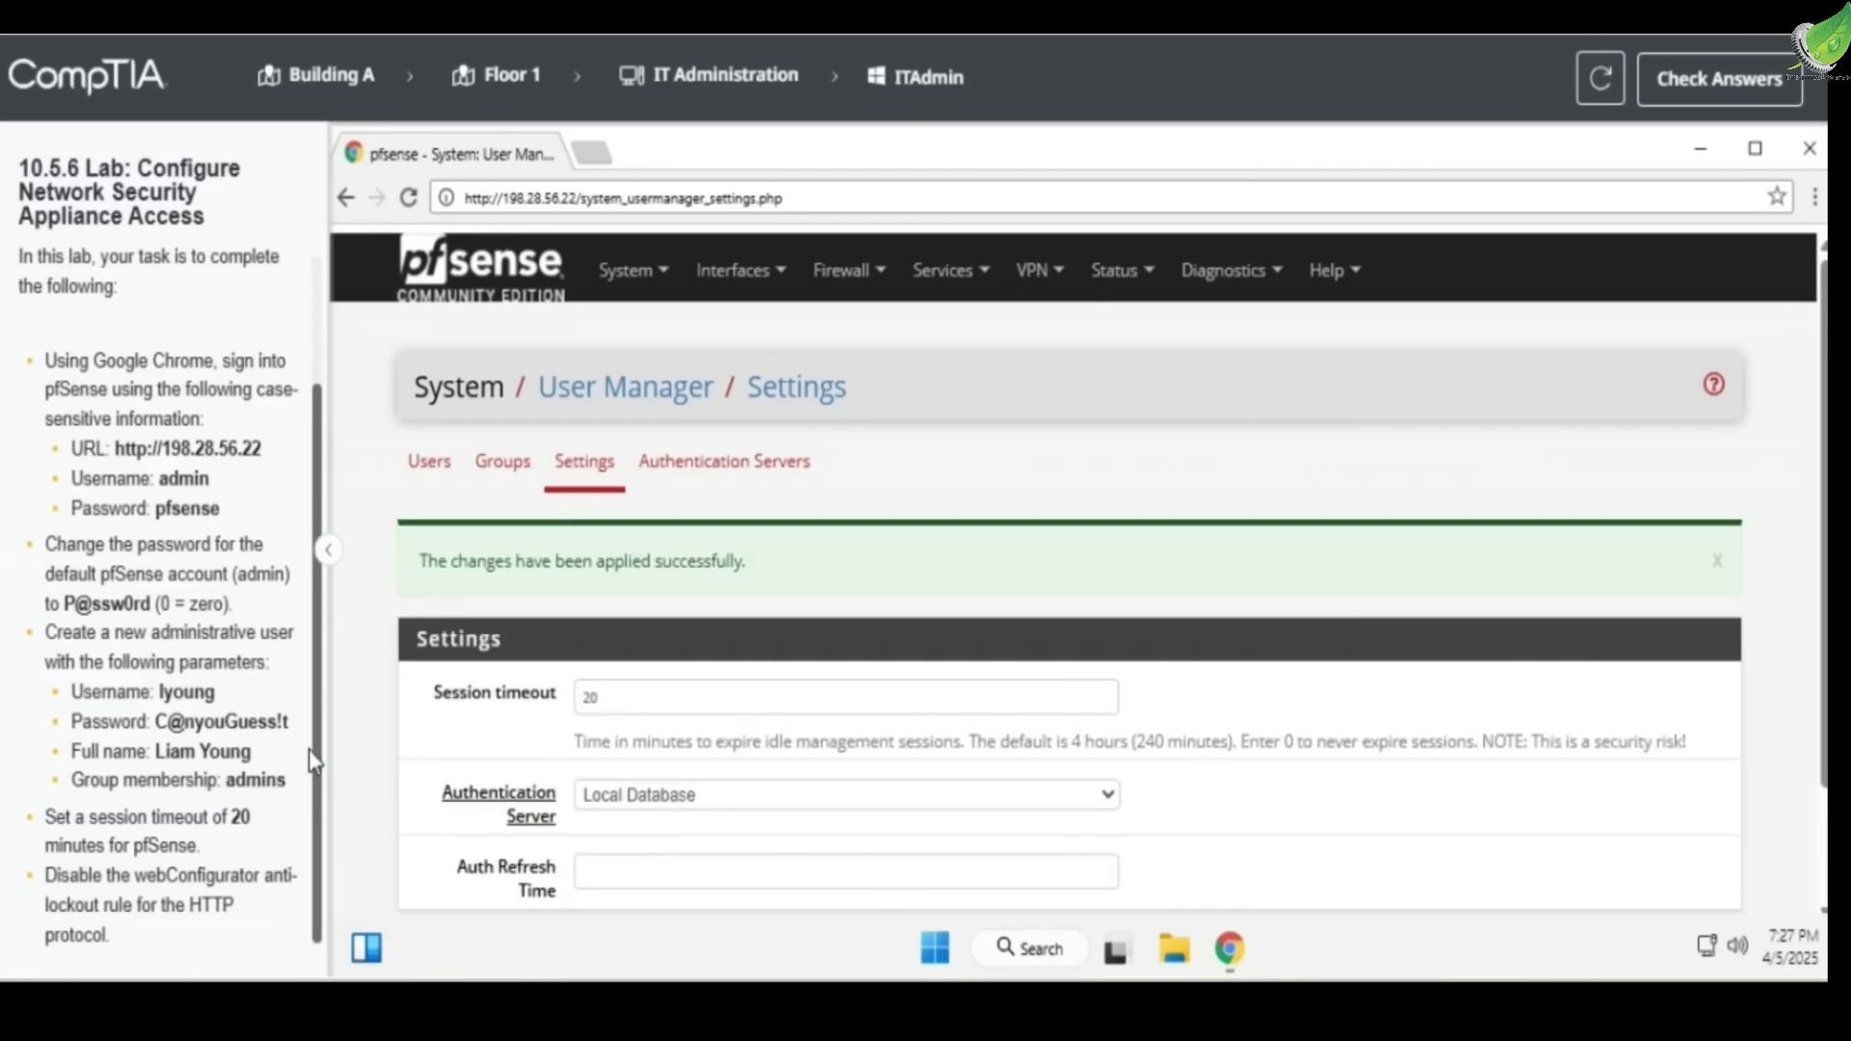
pyautogui.moveTo(45, 875); pyautogui.dragTo(259, 889)
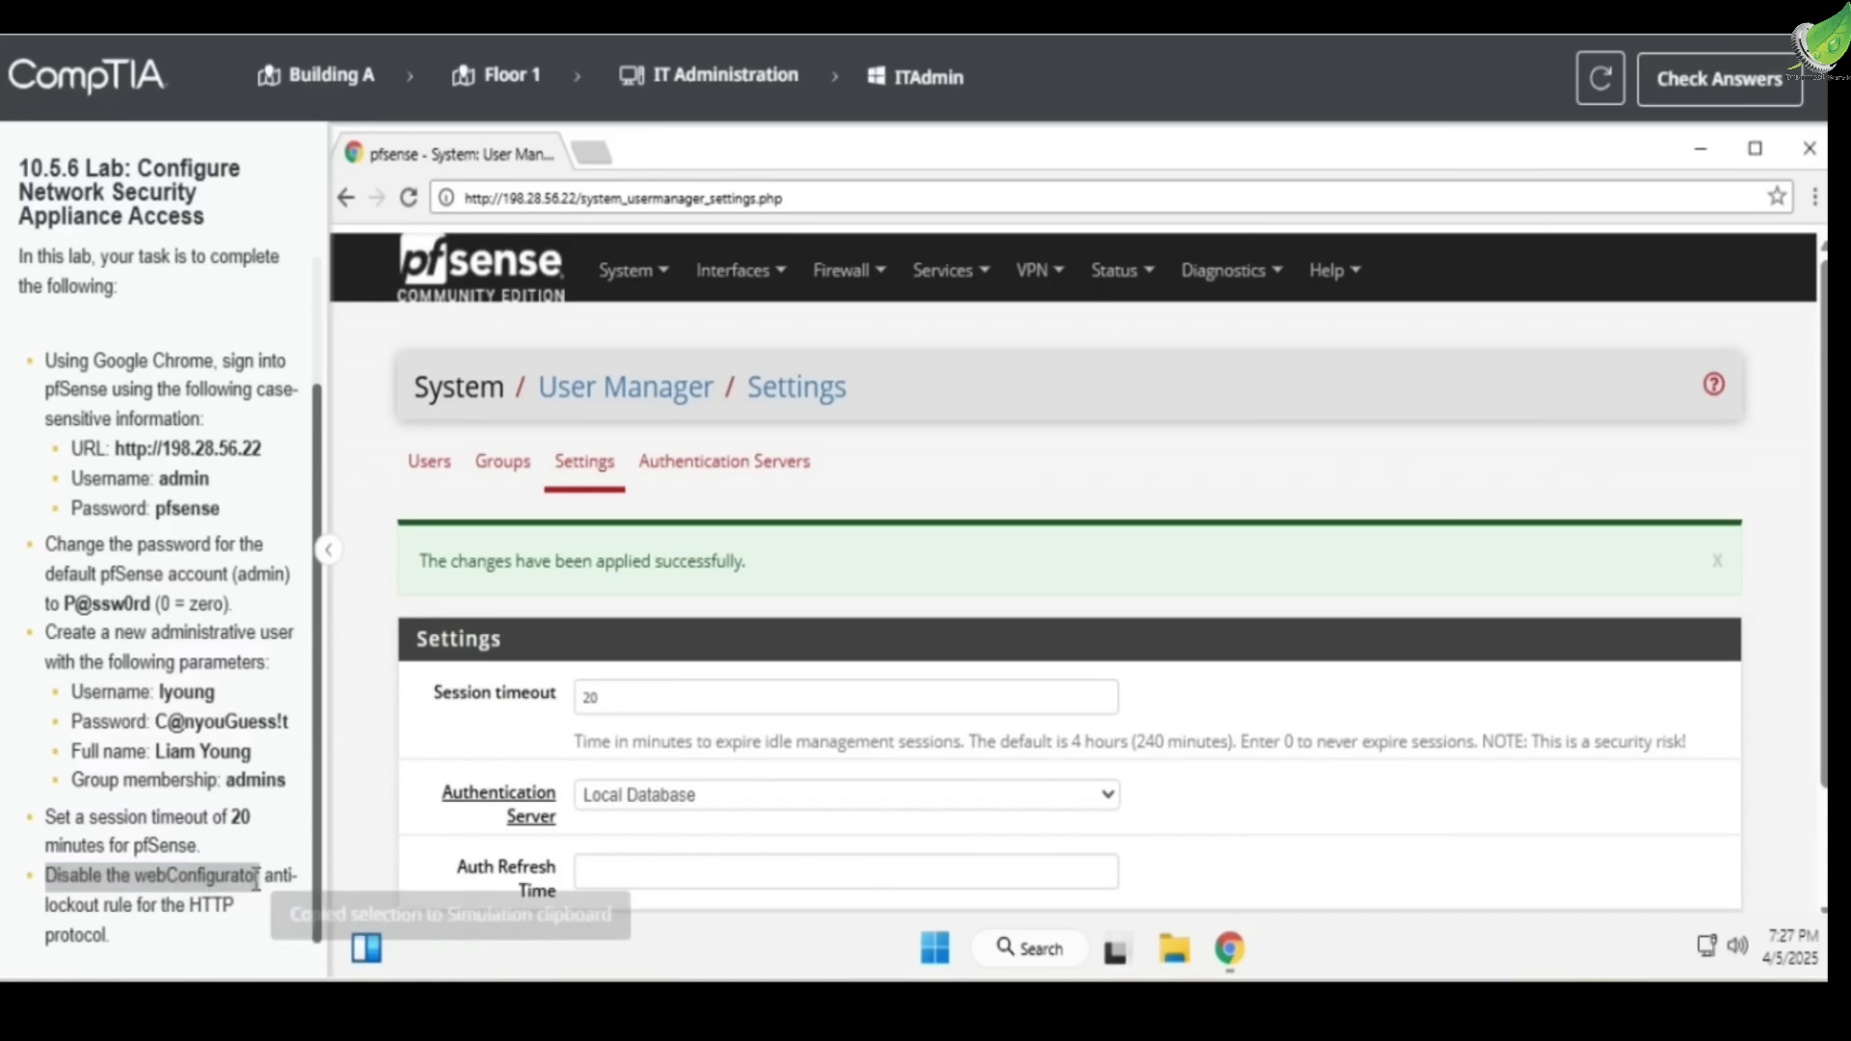
pyautogui.moveTo(48, 904); pyautogui.dragTo(236, 918)
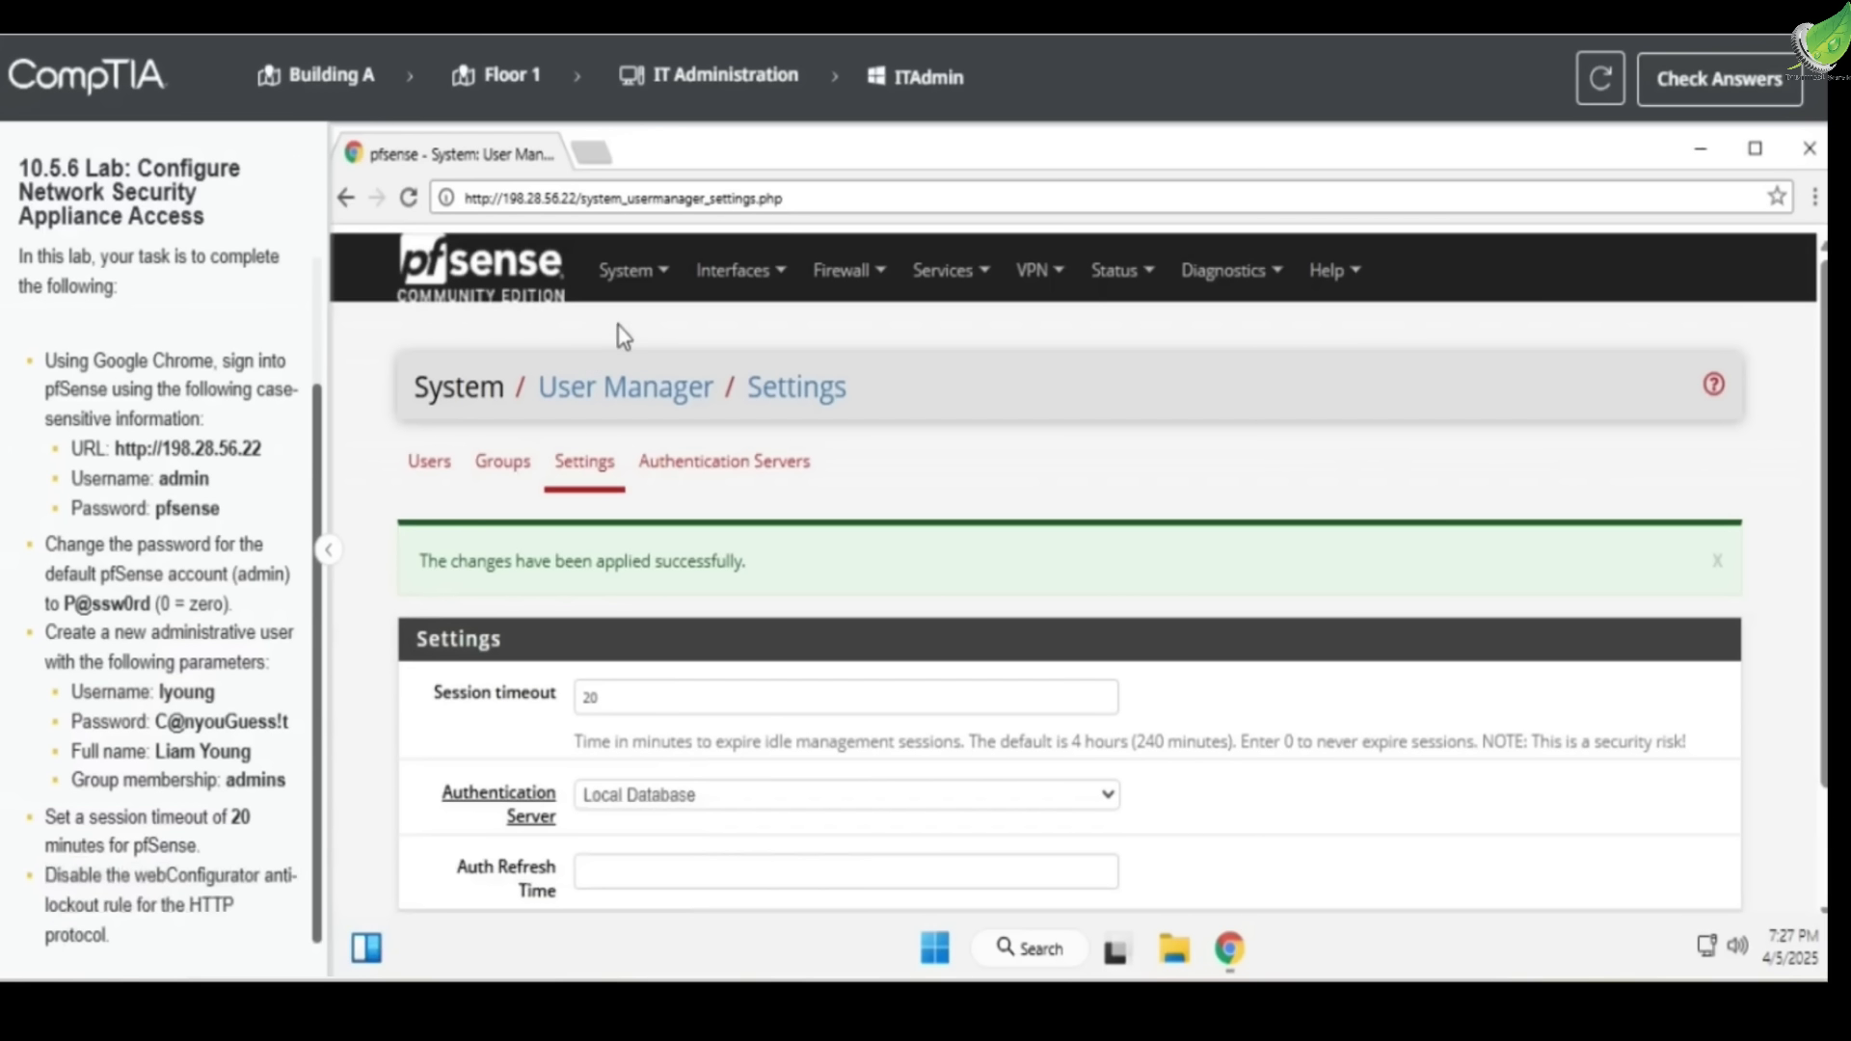
pyautogui.click(627, 271)
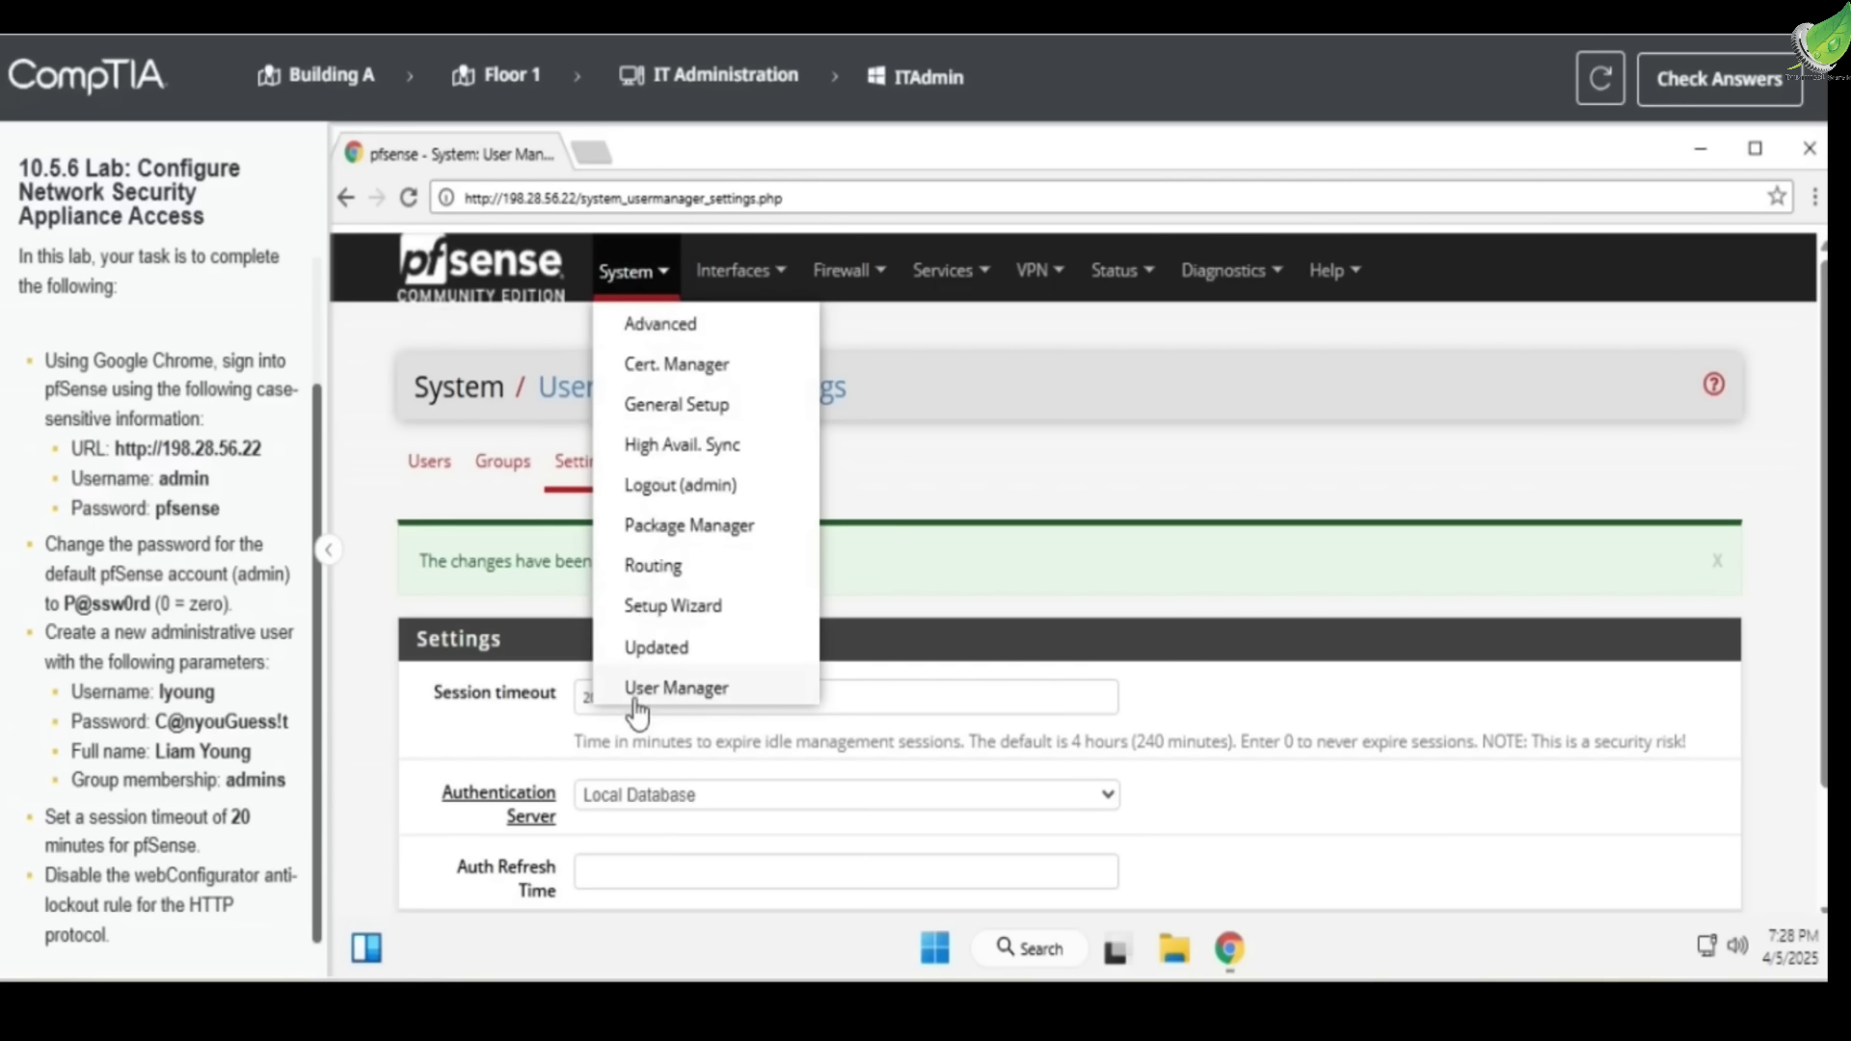
# On Admin Access, set the protocol to HTTP, disable the anti-lockout rule, and save
pyautogui.click(693, 327)
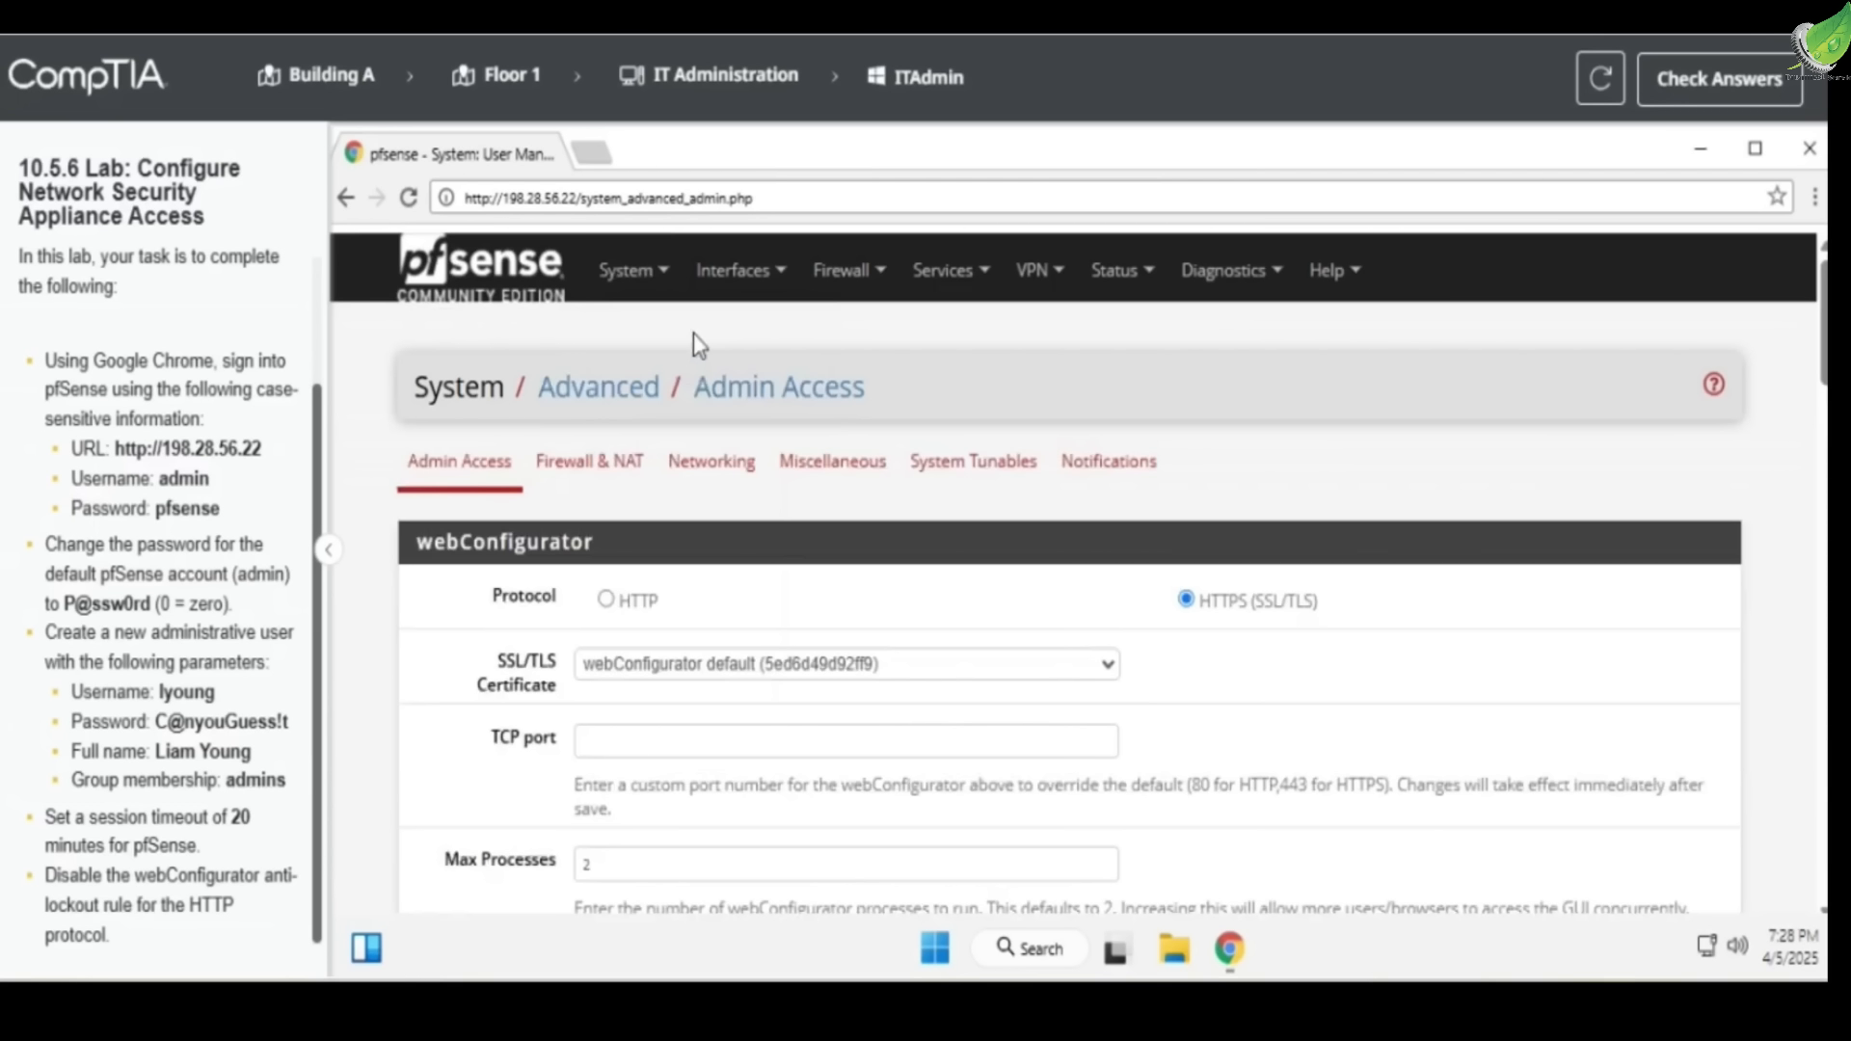
pyautogui.click(605, 601)
pyautogui.scroll(-6, 605, 618)
pyautogui.scroll(-3, 605, 618)
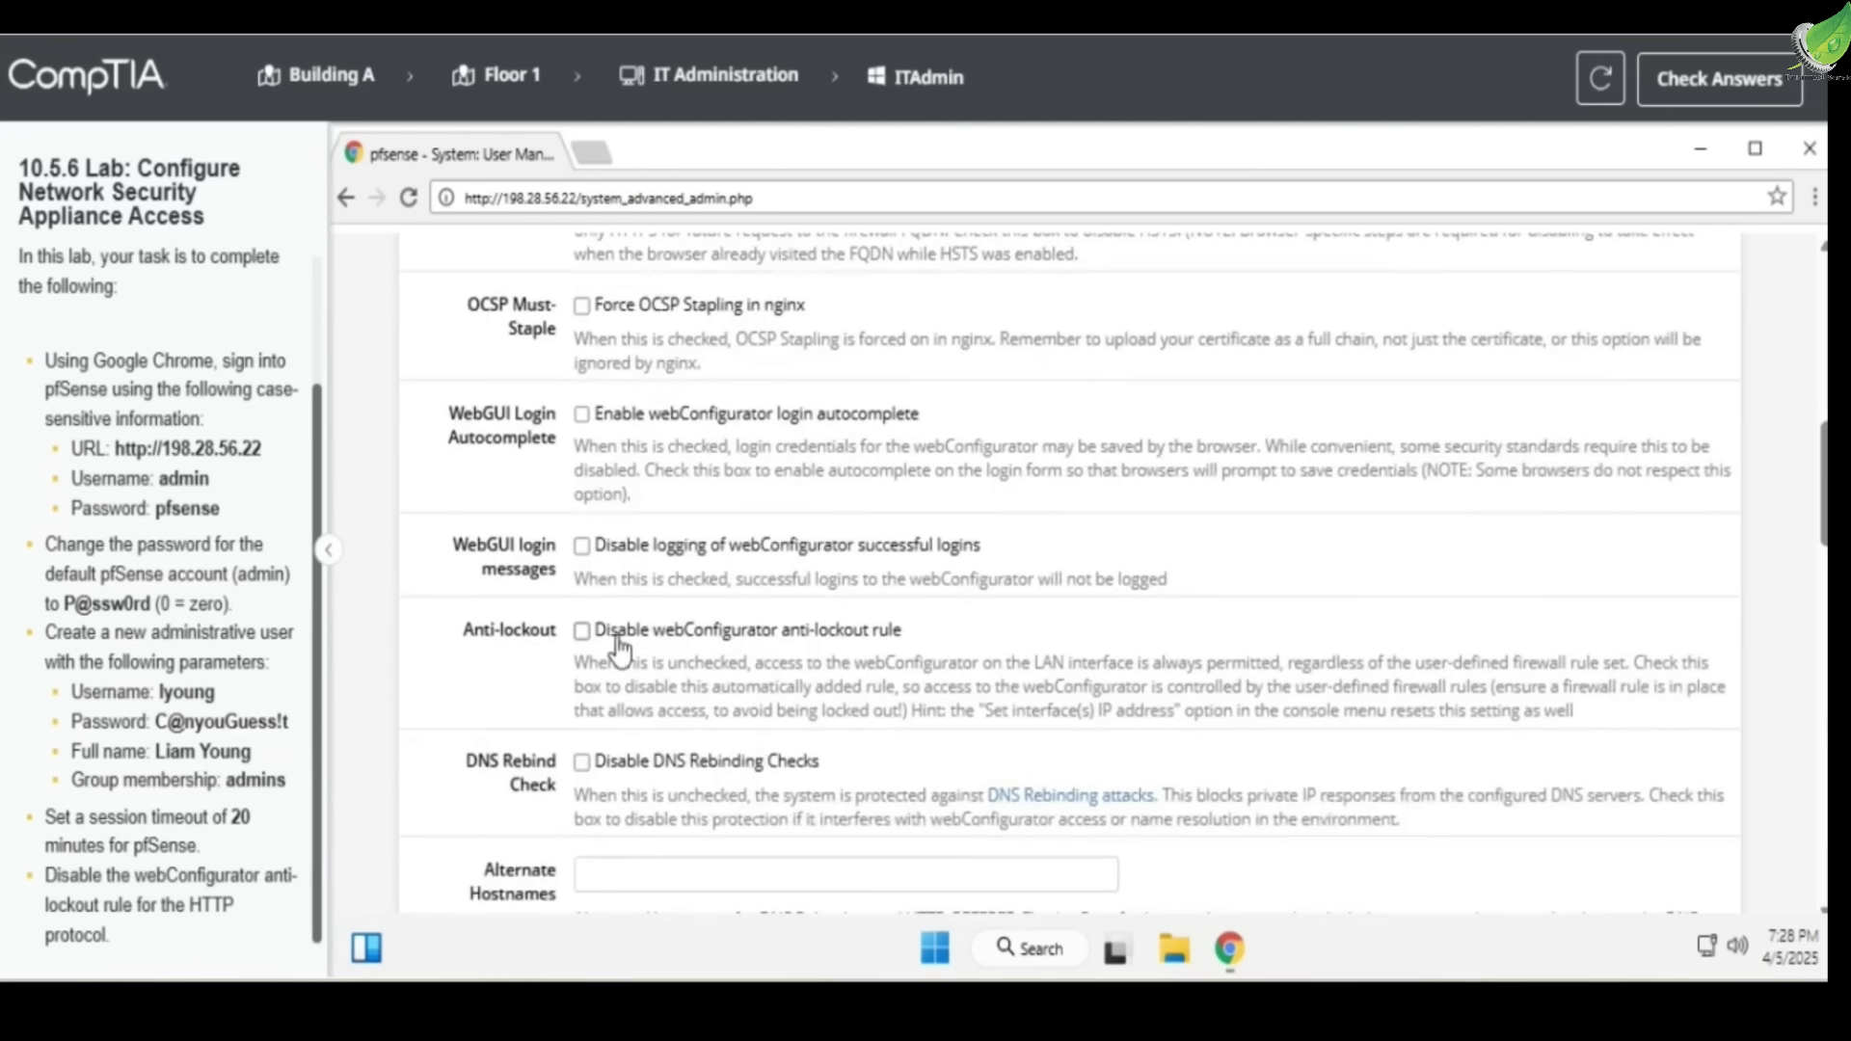
pyautogui.click(848, 634)
pyautogui.moveTo(262, 876)
pyautogui.mouseDown()
pyautogui.moveTo(135, 912)
pyautogui.moveTo(264, 875)
pyautogui.mouseUp()
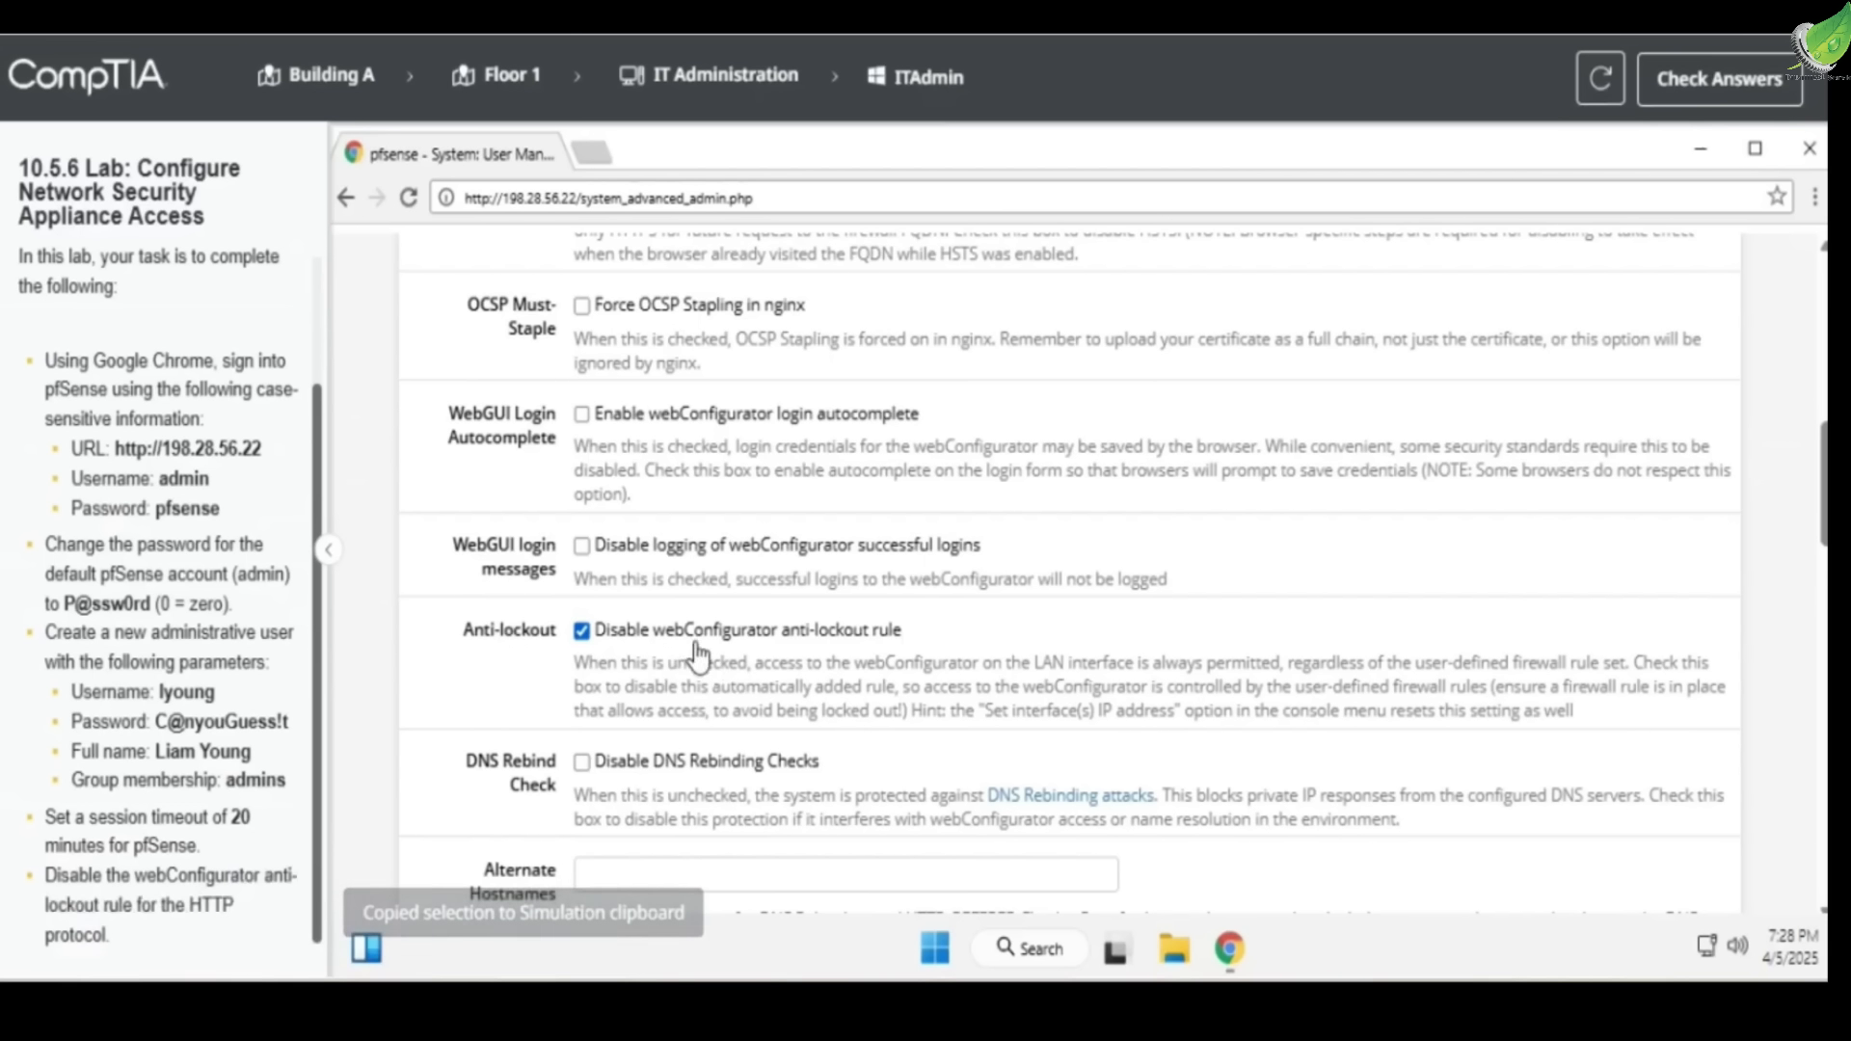
pyautogui.scroll(-1, 675, 651)
pyautogui.scroll(-10, 657, 650)
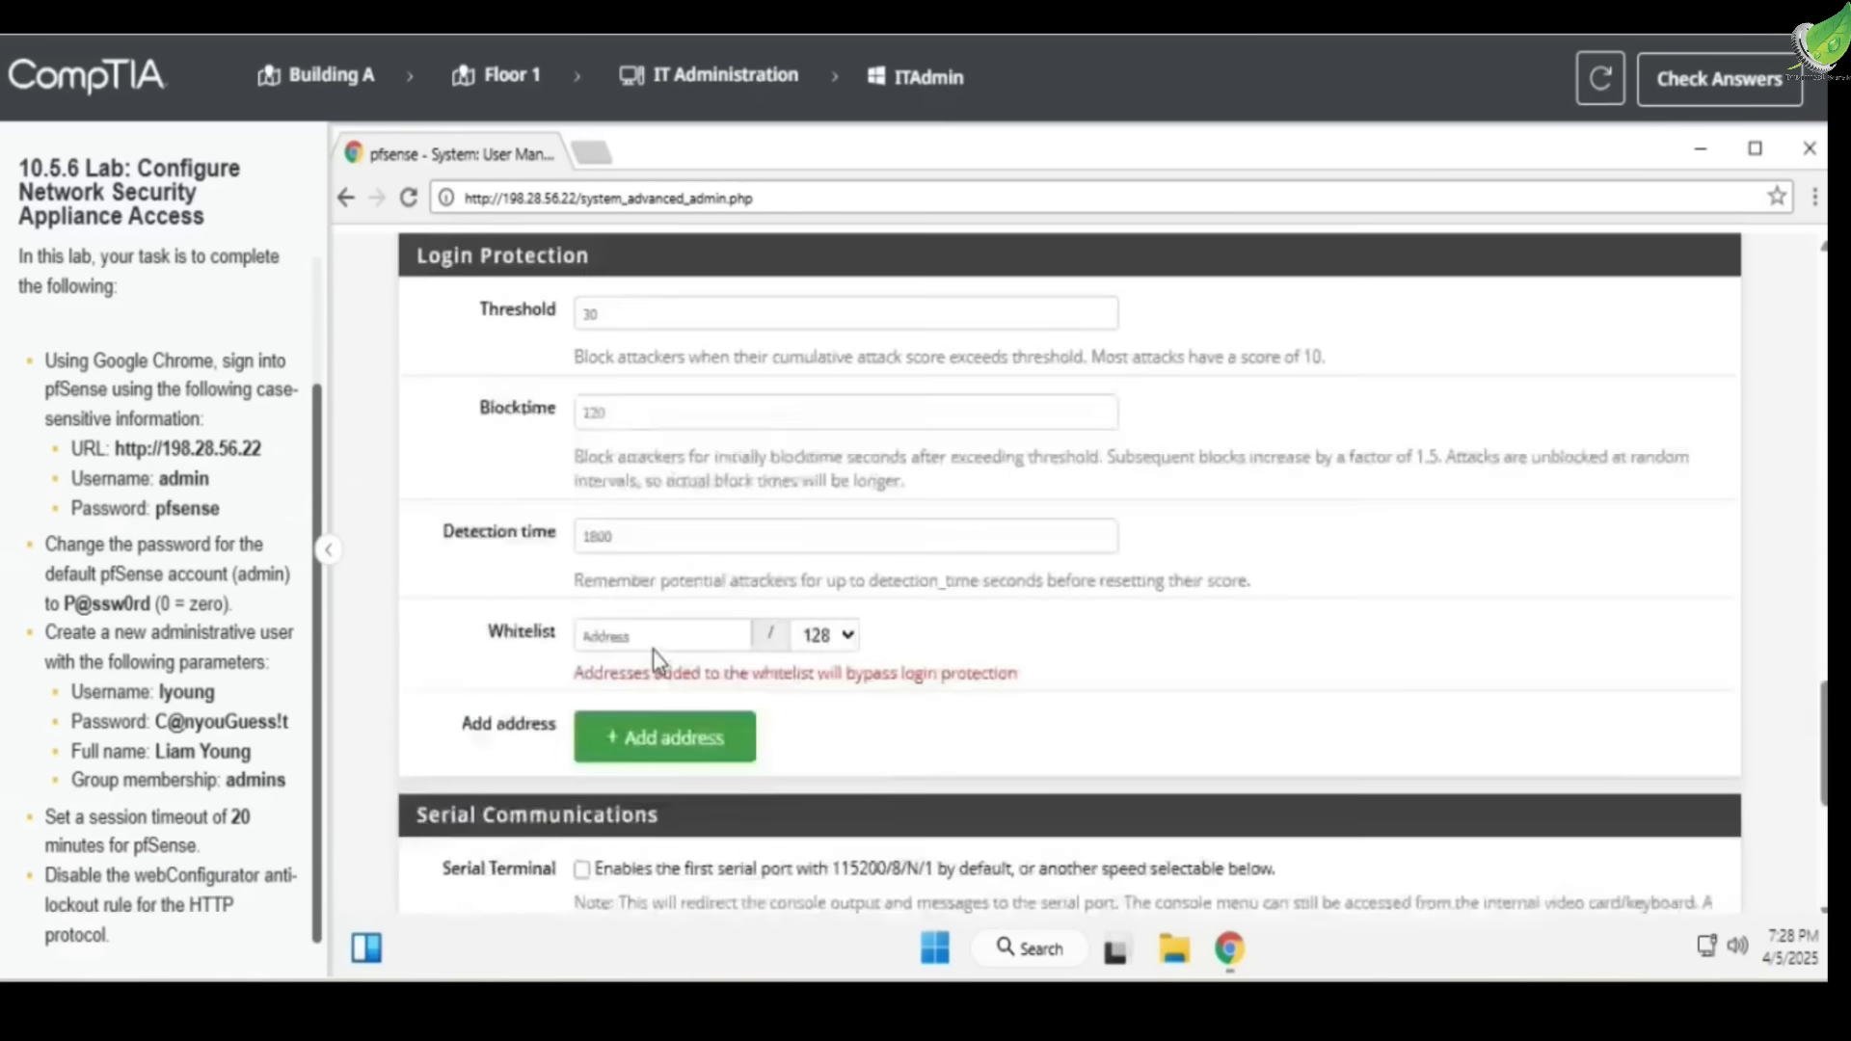
pyautogui.click(610, 805)
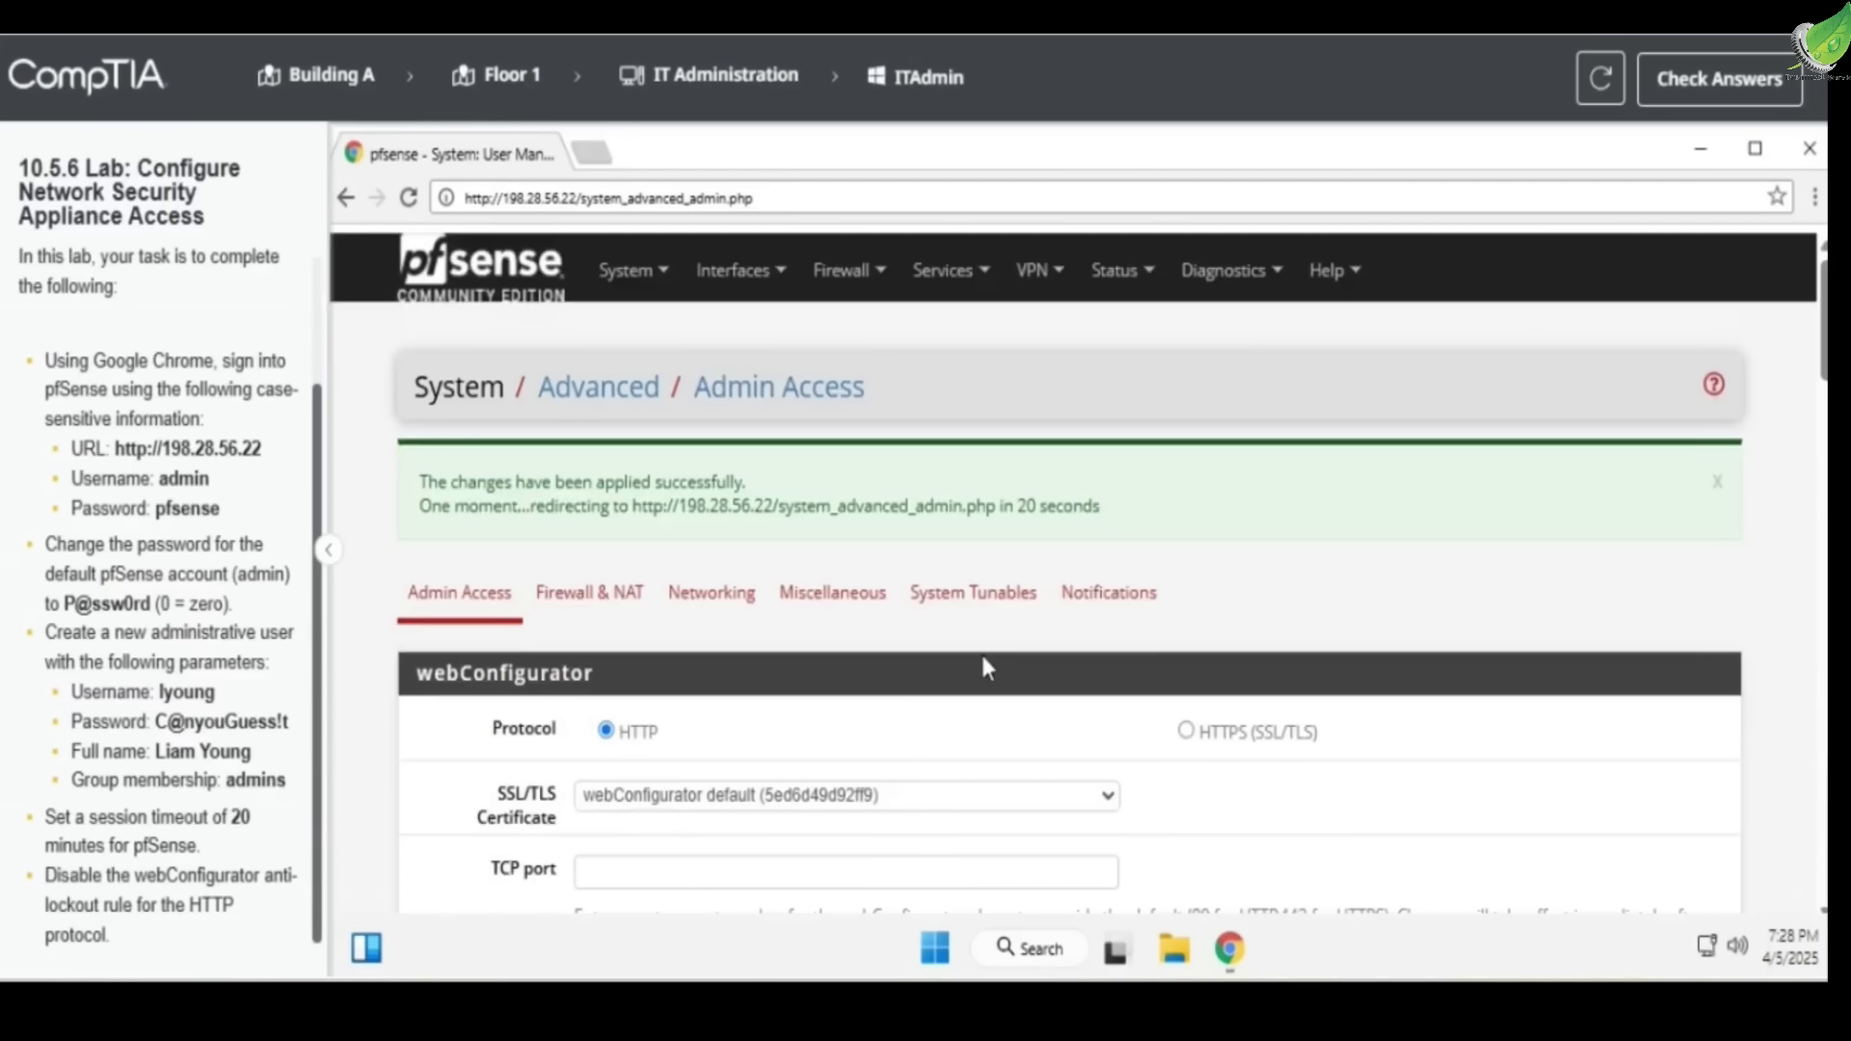